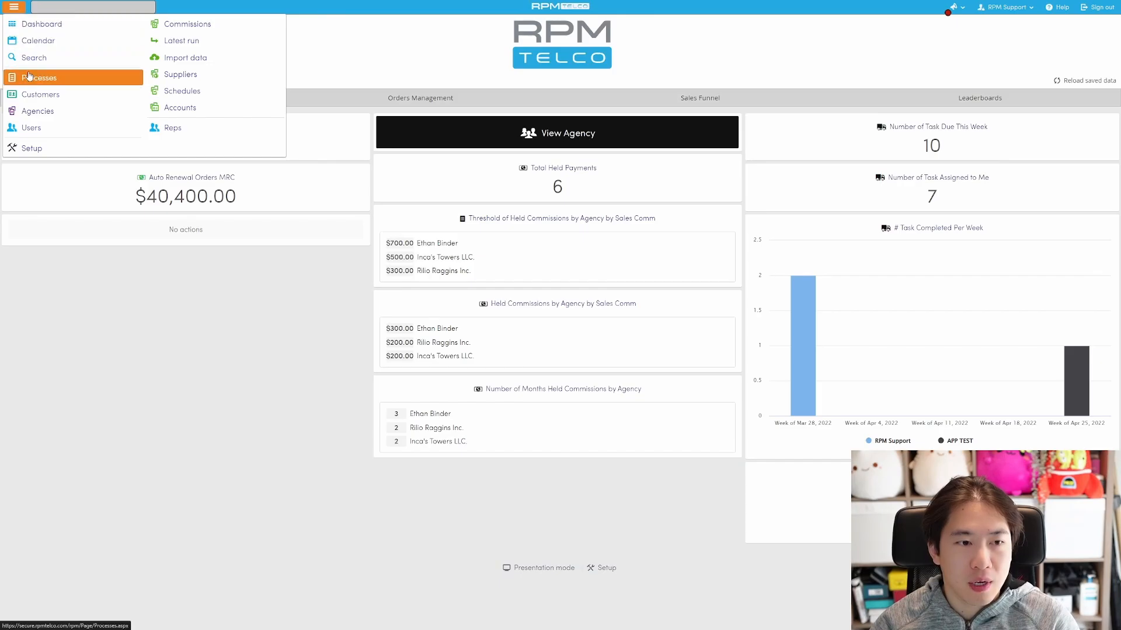
# Step: Open the commissions settings in the Order process setup
pyautogui.click(30, 82)
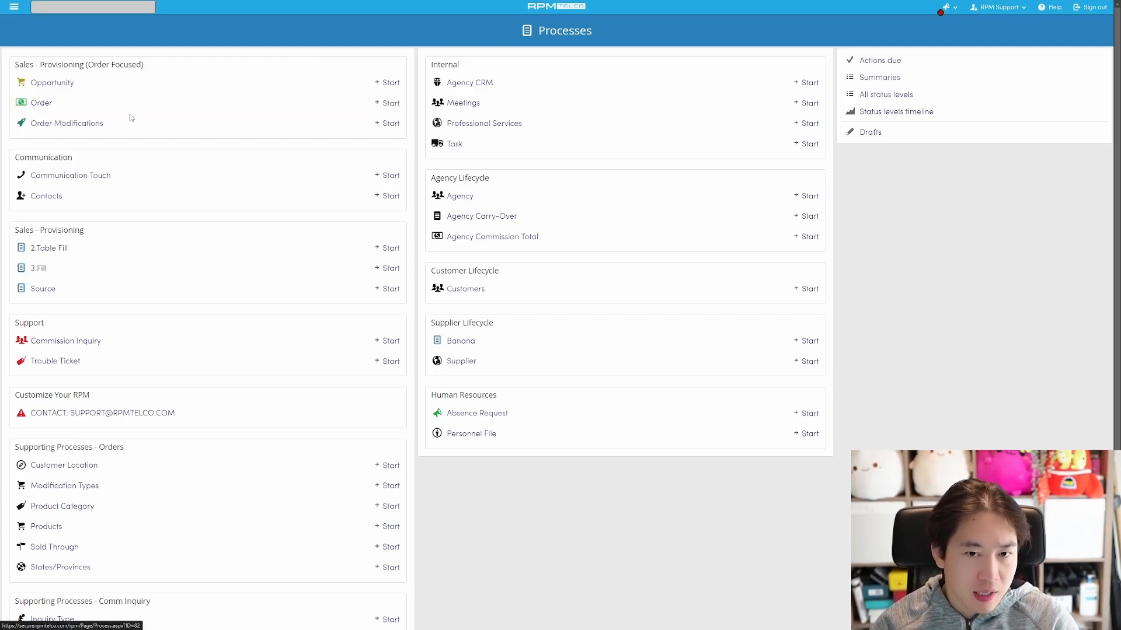
pyautogui.click(85, 110)
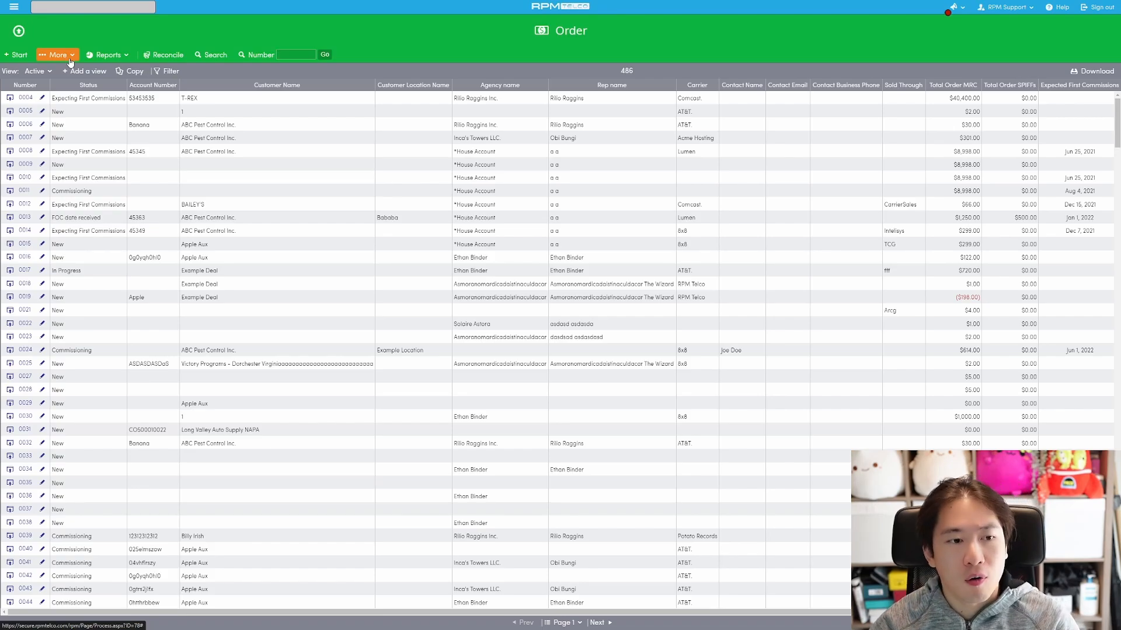
pyautogui.click(70, 60)
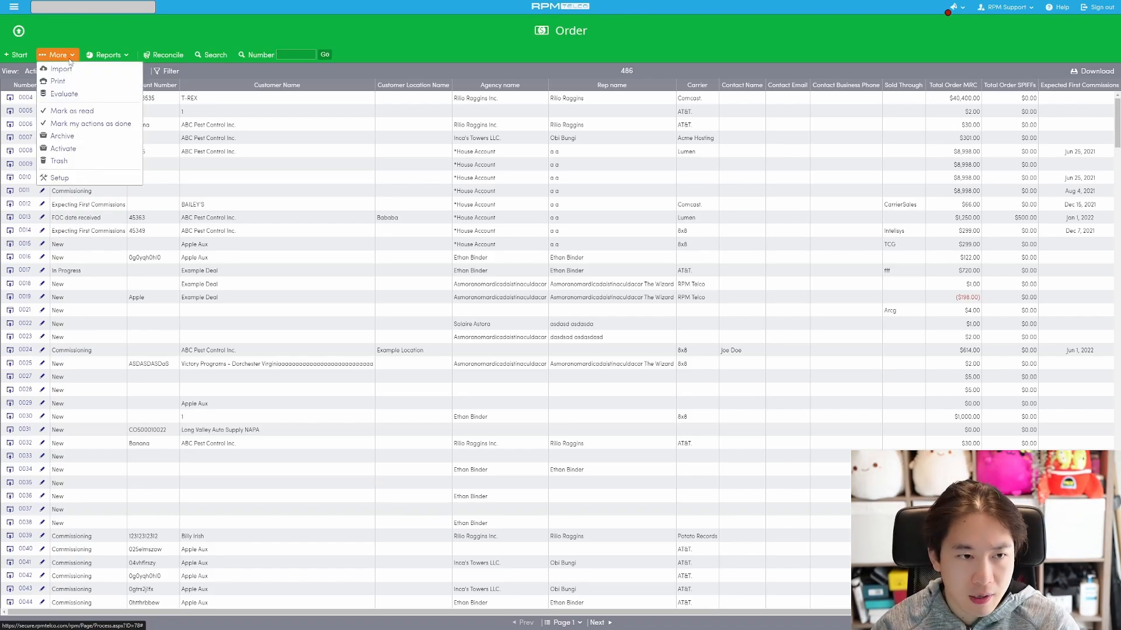
pyautogui.click(57, 179)
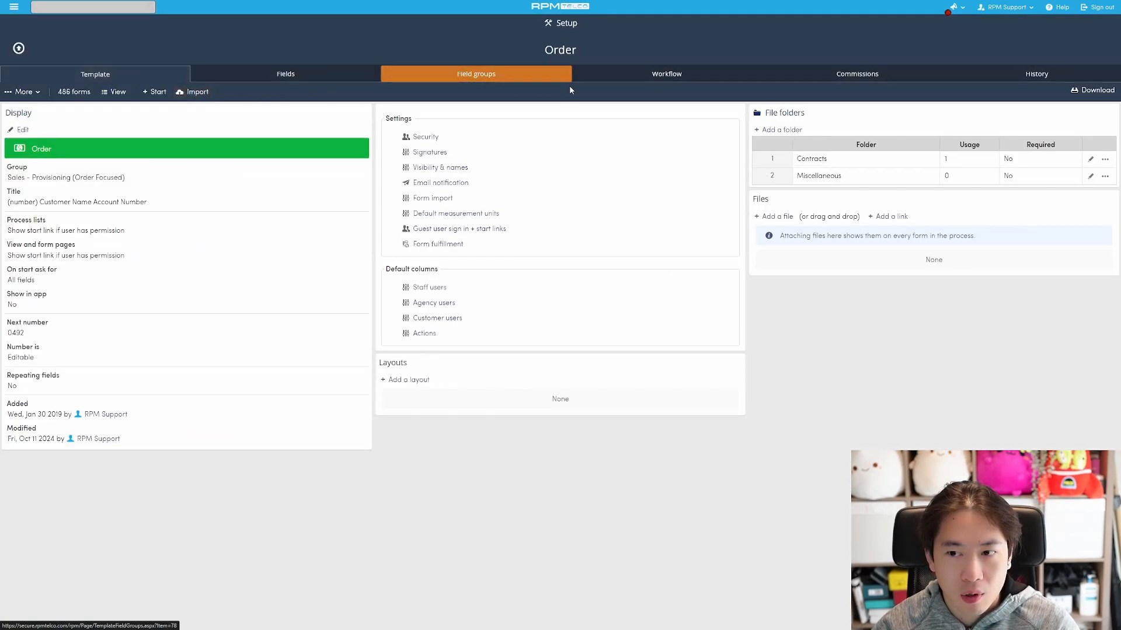
pyautogui.click(851, 79)
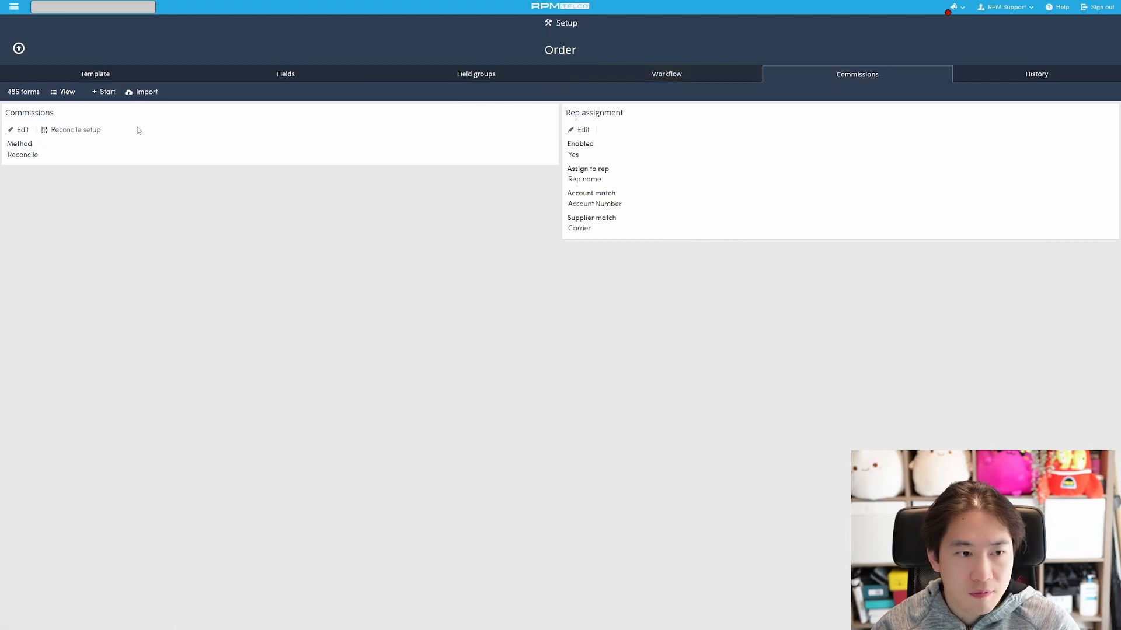
# Step: Edit the Order process's commission method and save it as Reconcile
pyautogui.click(19, 129)
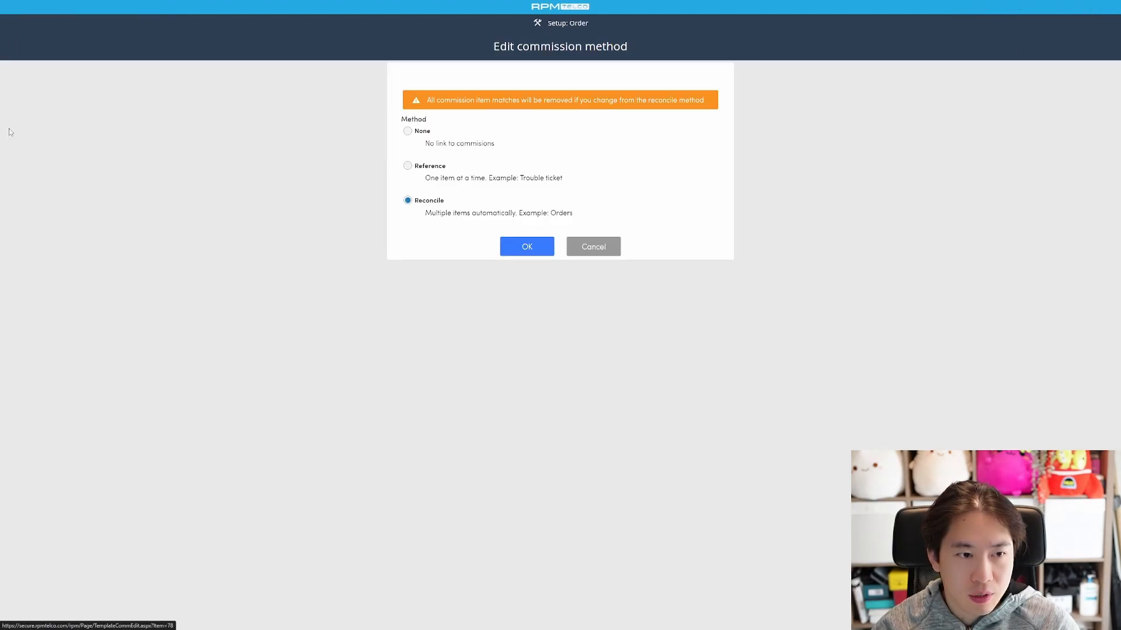
pyautogui.click(408, 132)
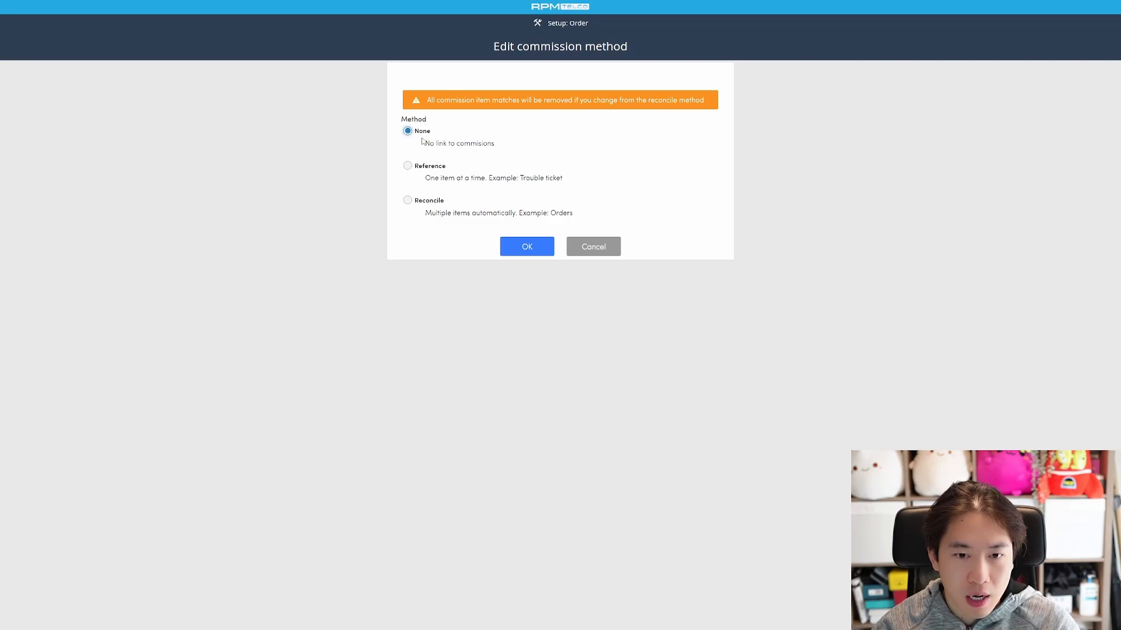
pyautogui.click(407, 201)
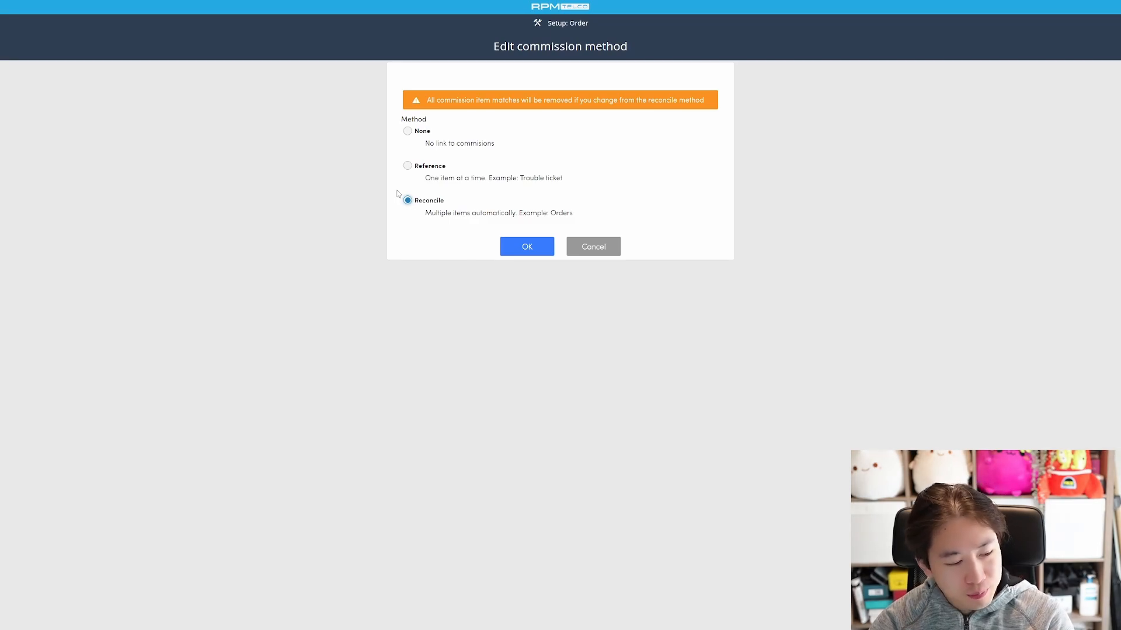
pyautogui.click(413, 132)
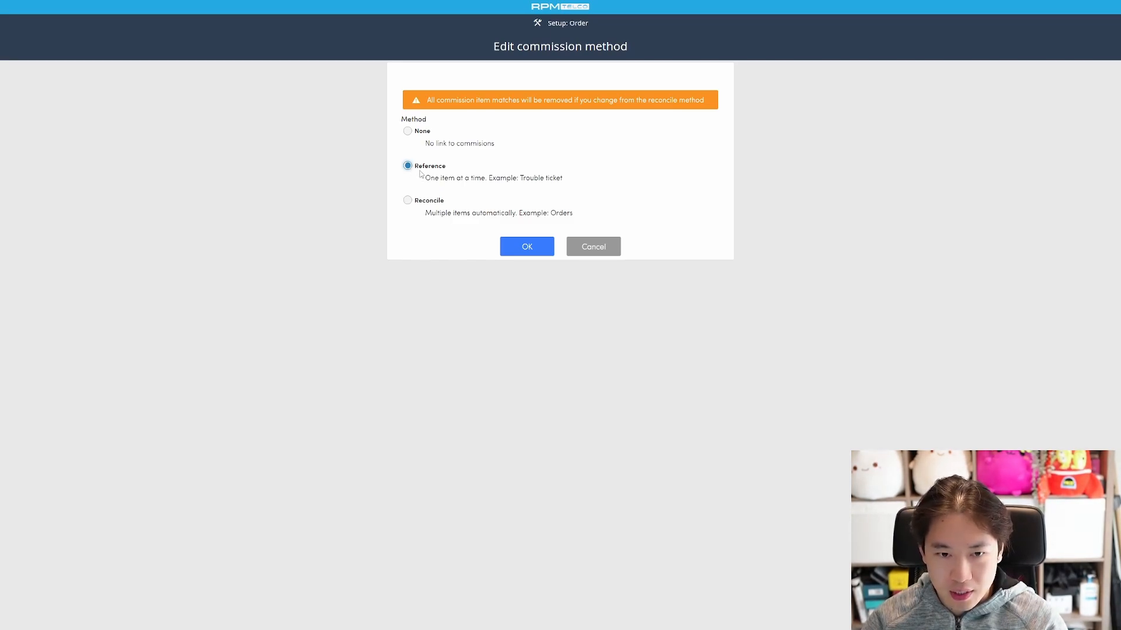
pyautogui.click(408, 201)
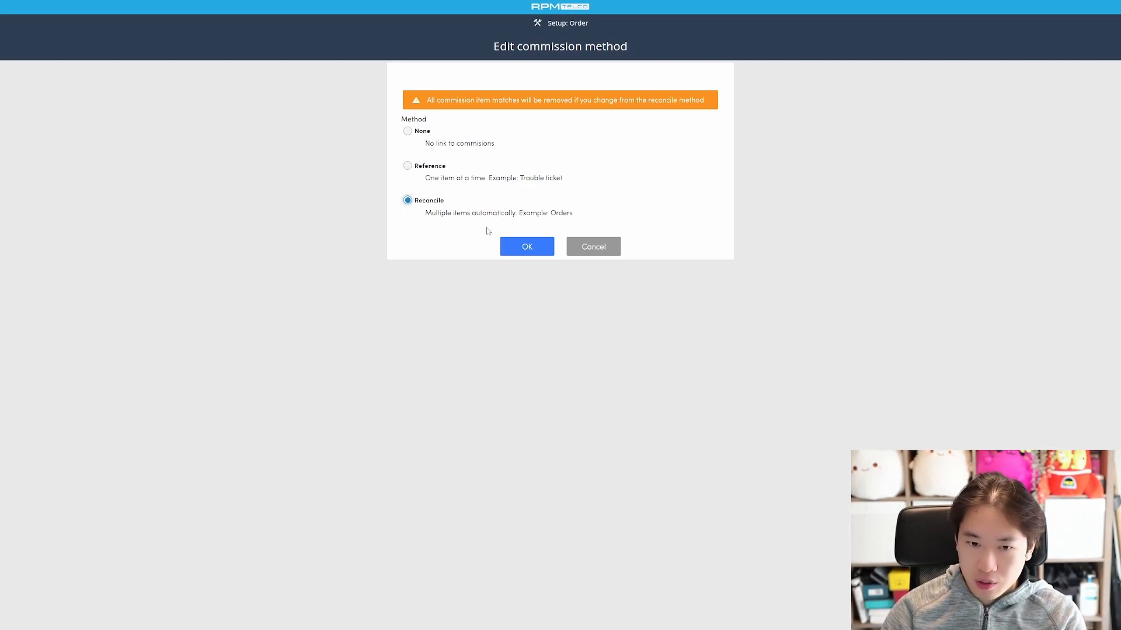
pyautogui.click(513, 246)
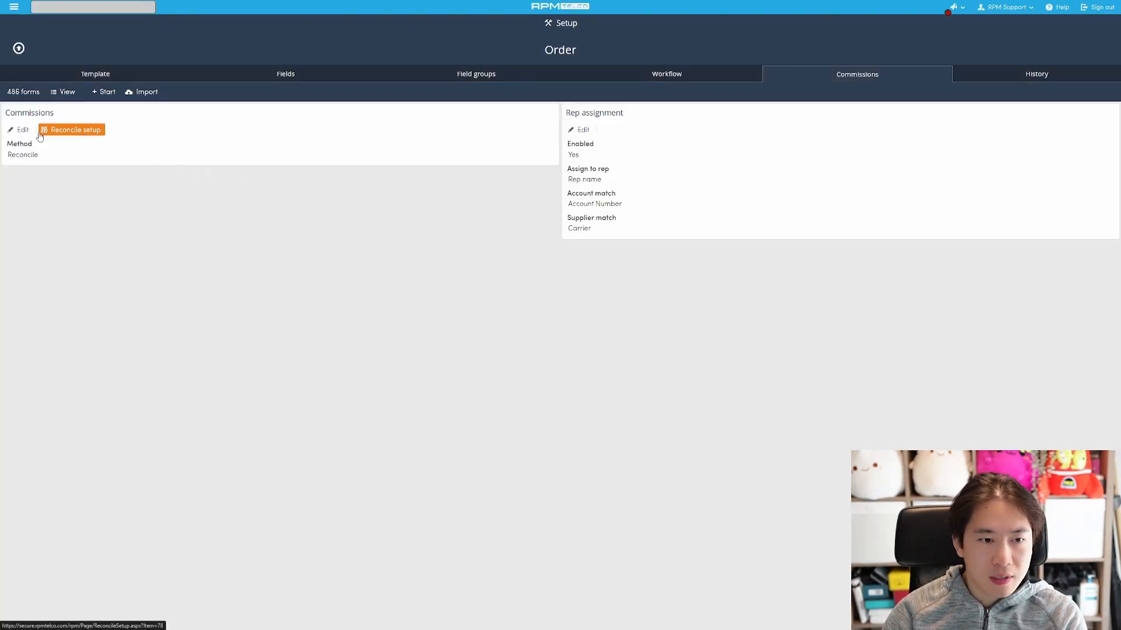
# Step: Open the Order process's reconcile setup and move the Columns section beneath the Conditions section
pyautogui.click(77, 134)
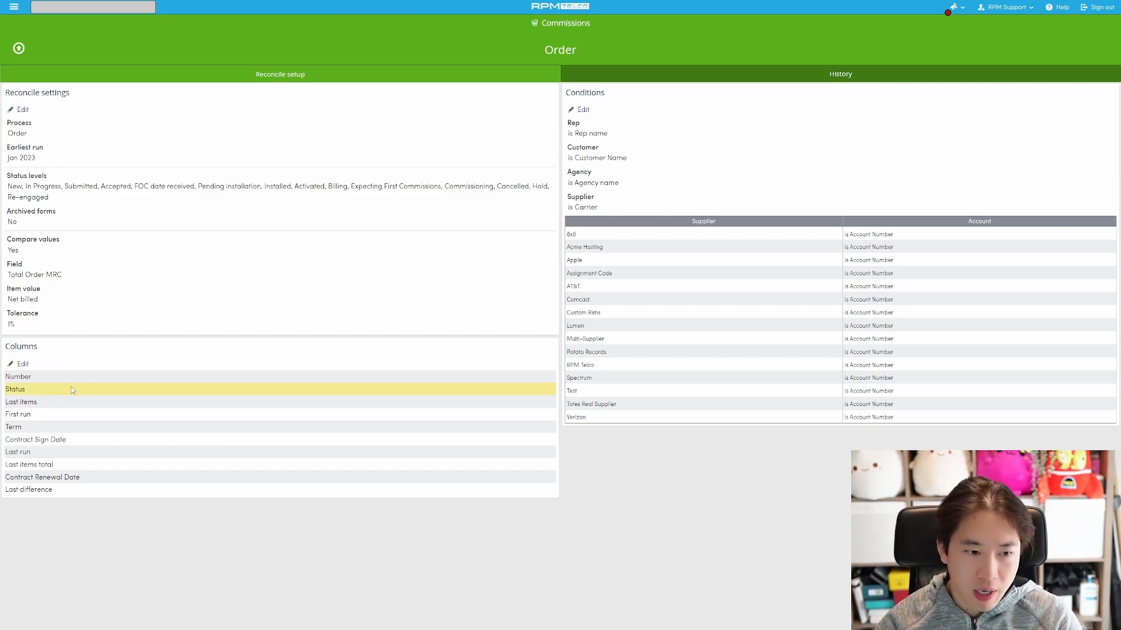
pyautogui.moveTo(10, 345); pyautogui.dragTo(833, 506)
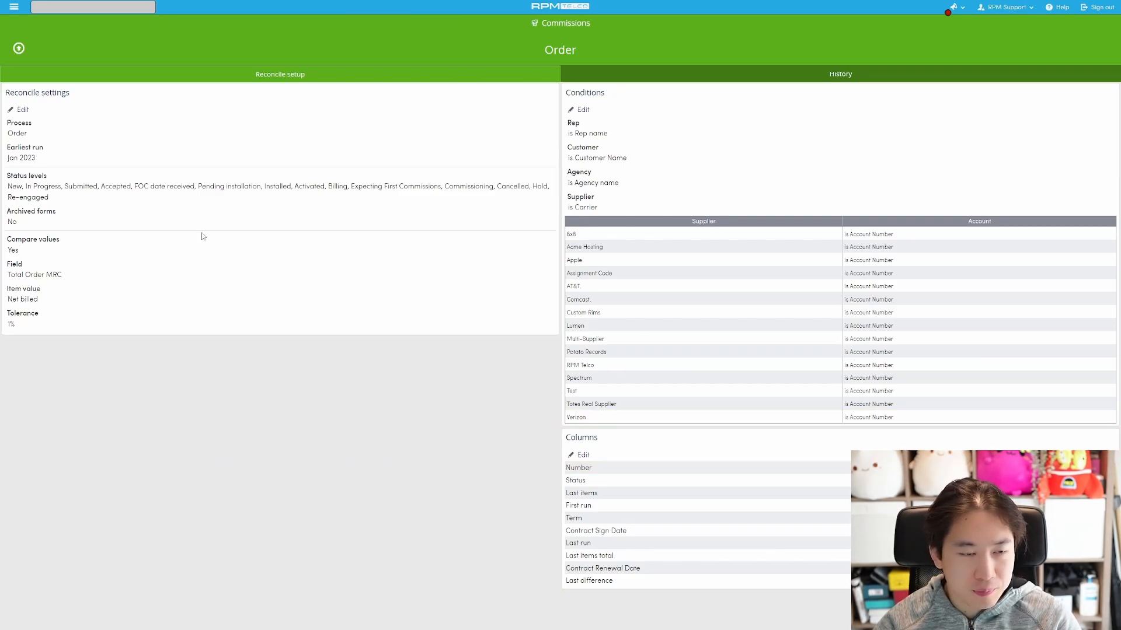
# Step: Open the reconcile settings for editing and set the earliest run to May 2023
pyautogui.click(21, 110)
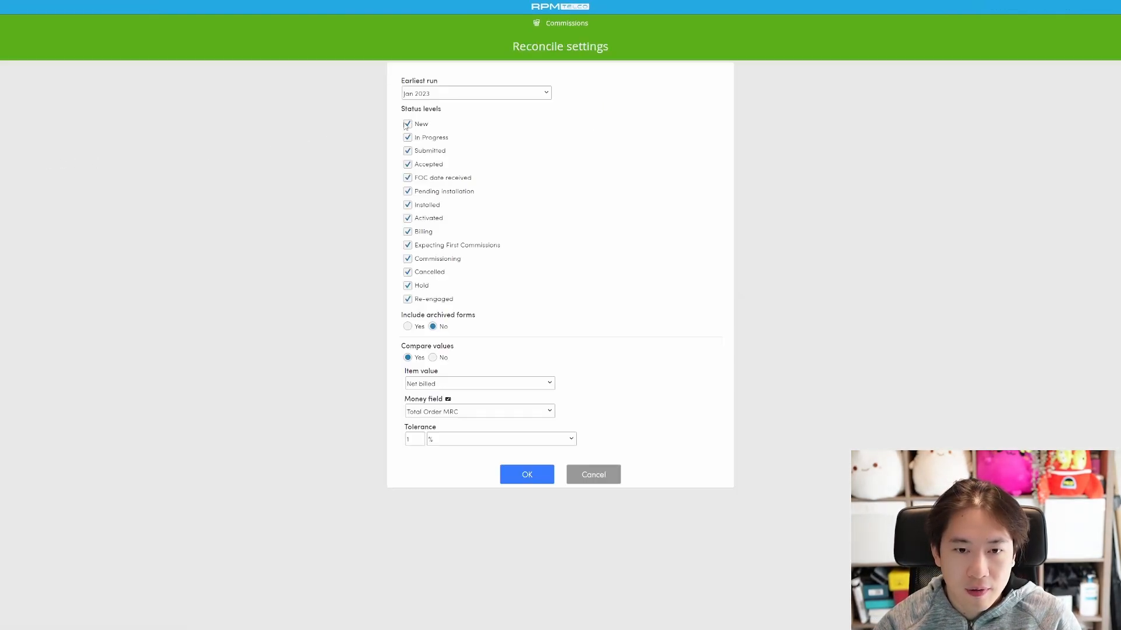
pyautogui.click(427, 94)
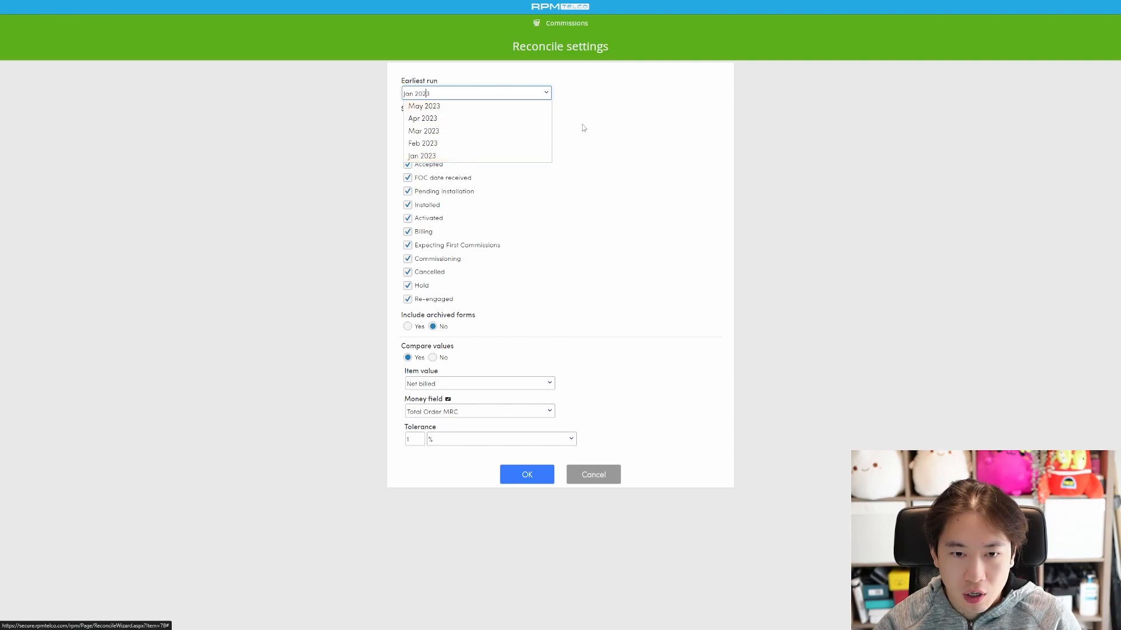
pyautogui.click(611, 103)
pyautogui.click(537, 90)
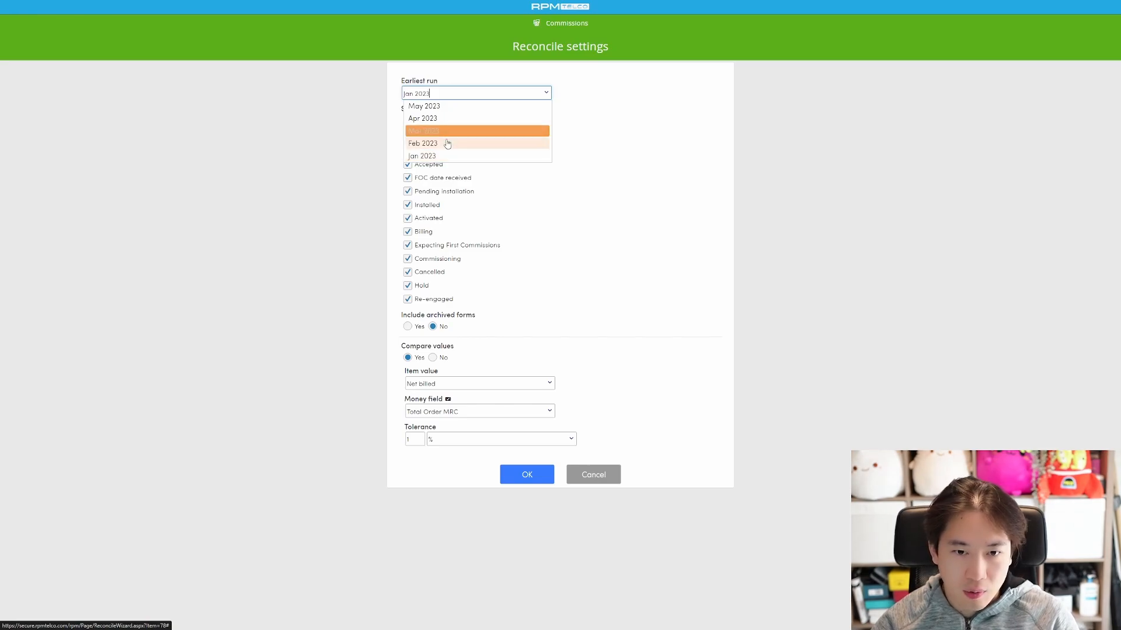
pyautogui.click(435, 107)
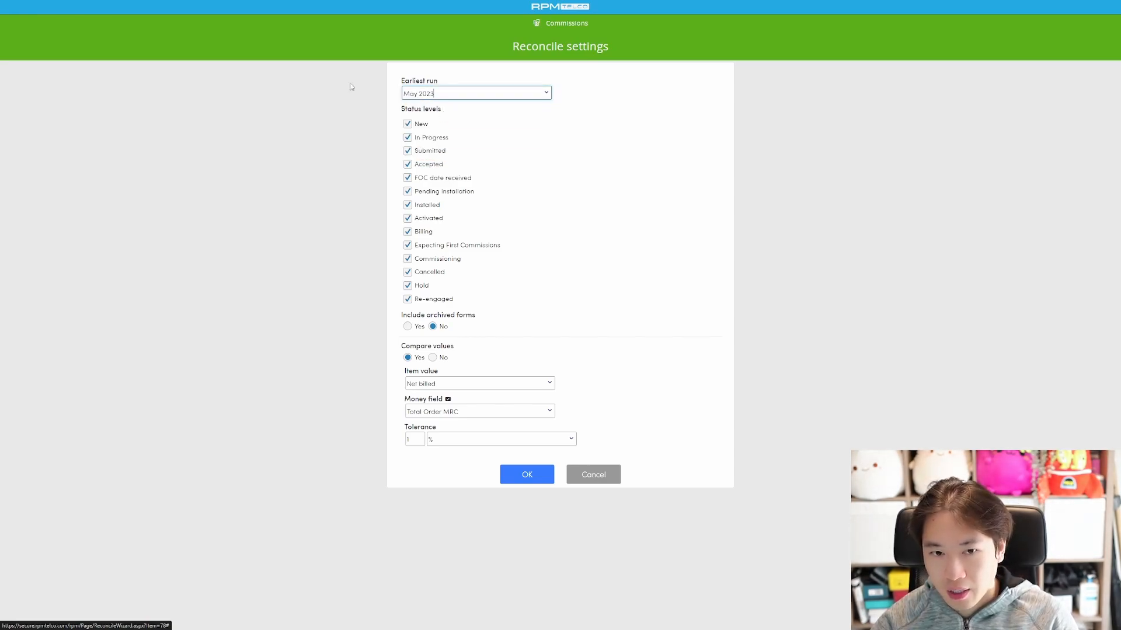
# Step: Set the earliest run to Jan 2023
pyautogui.click(465, 93)
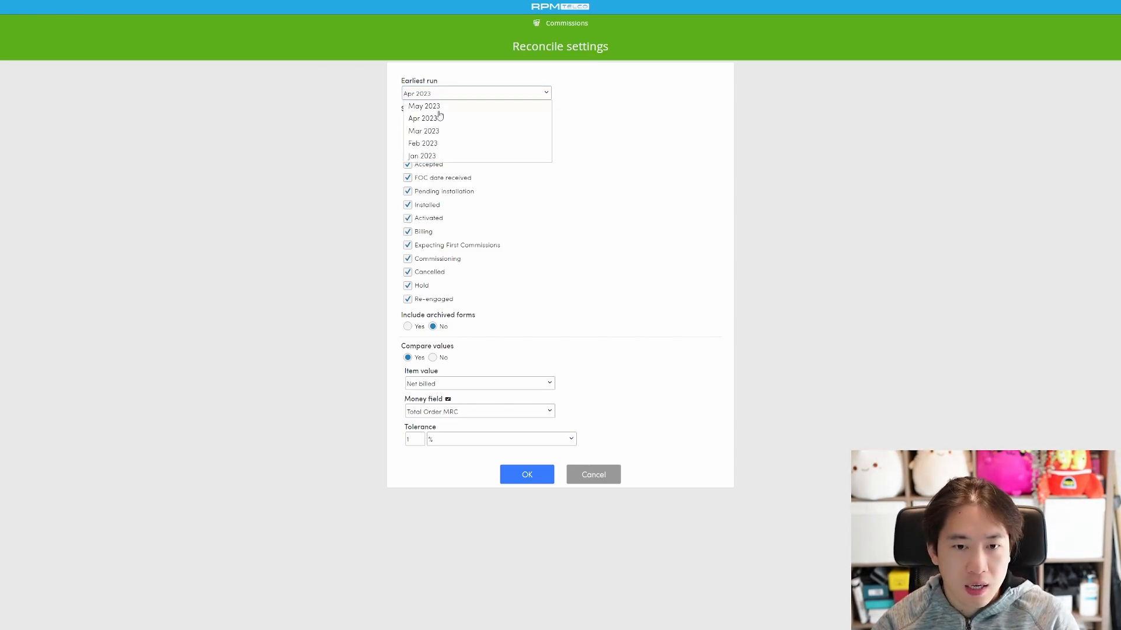
pyautogui.click(423, 156)
pyautogui.click(442, 95)
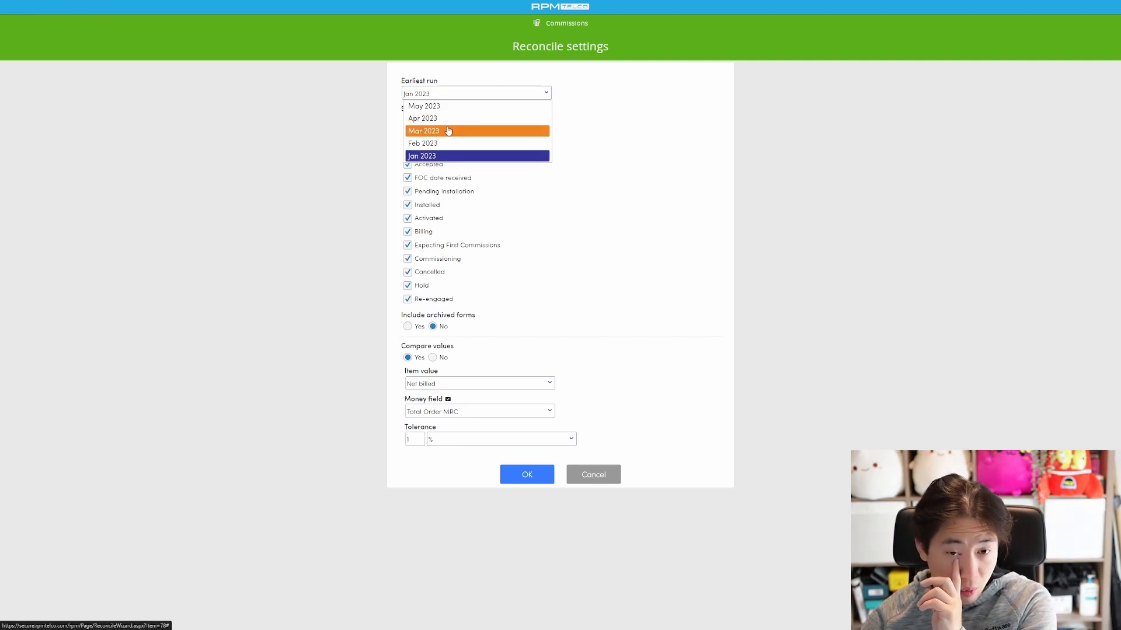
pyautogui.click(359, 113)
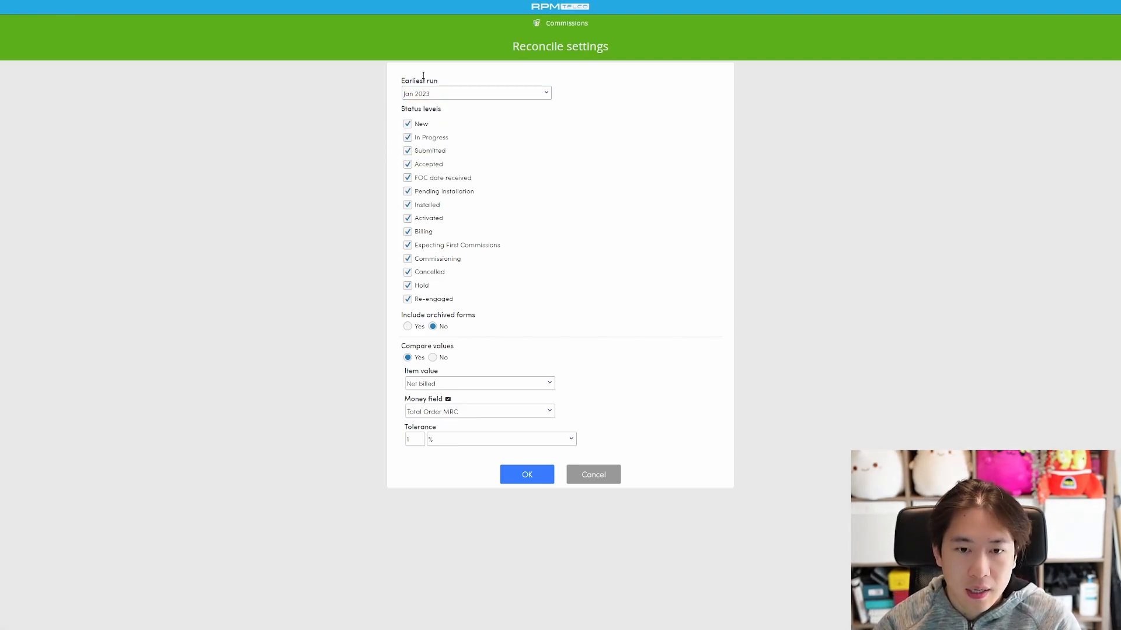
pyautogui.click(432, 95)
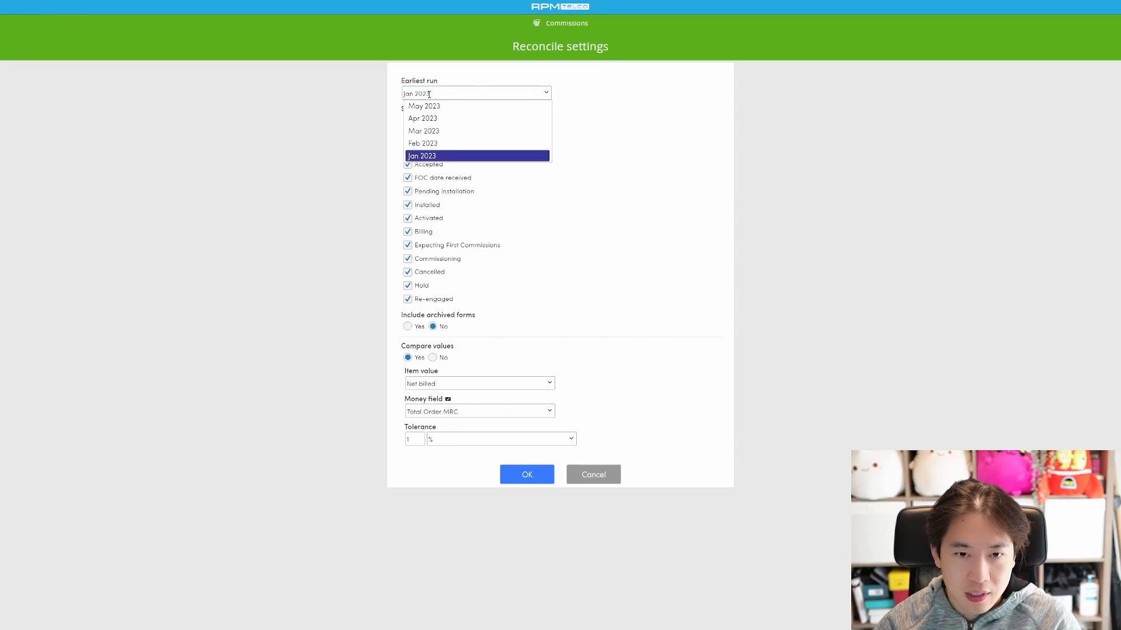
pyautogui.click(366, 137)
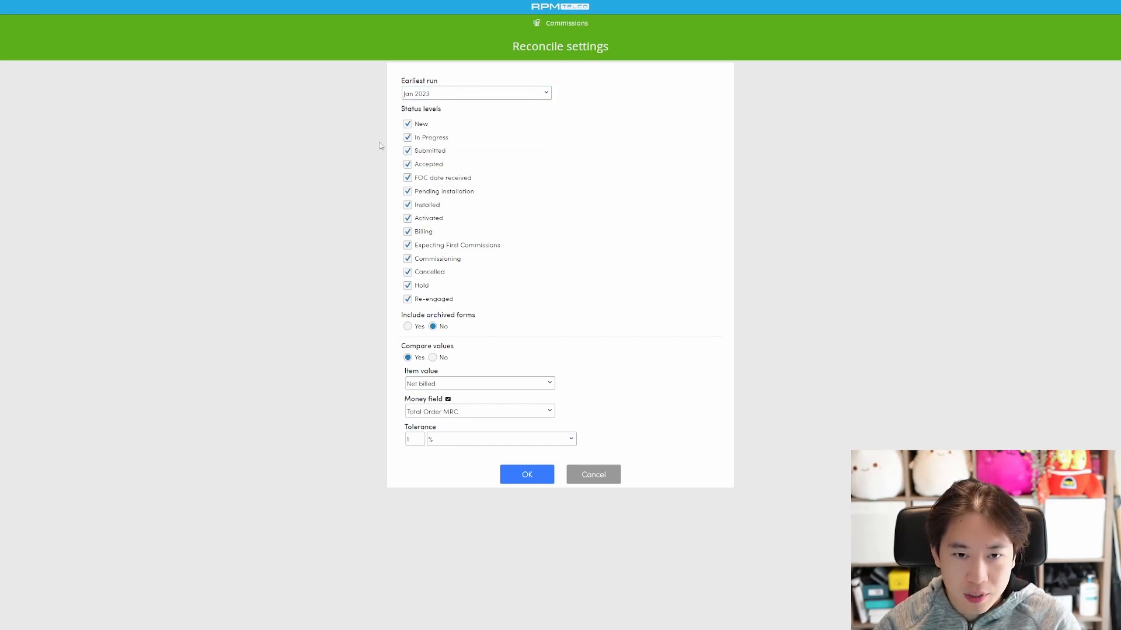
pyautogui.click(425, 94)
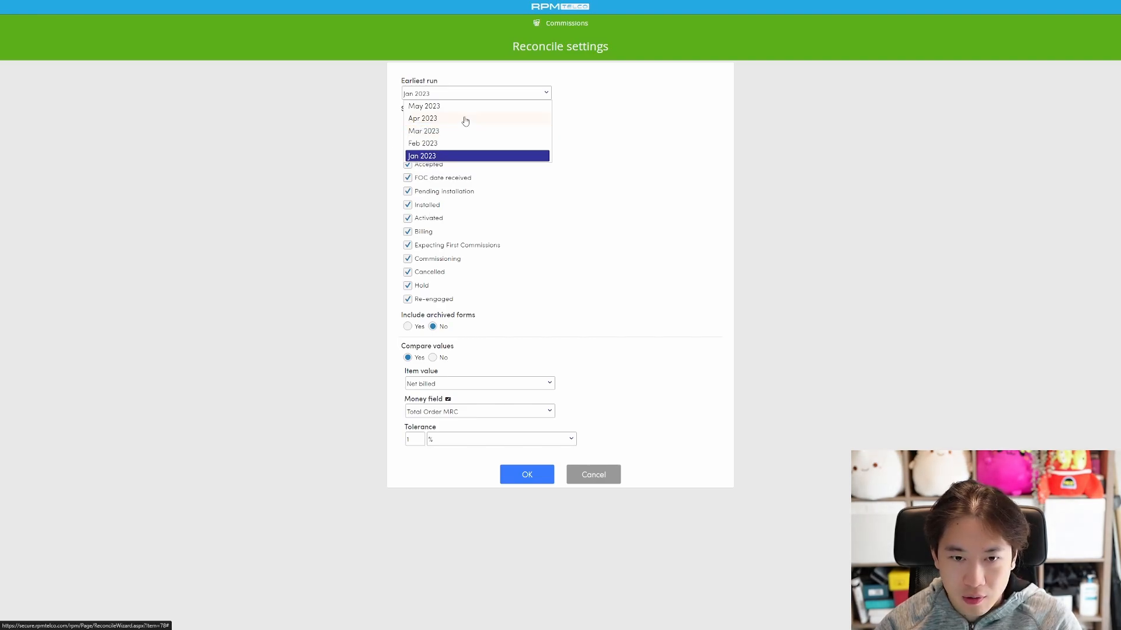
pyautogui.click(420, 158)
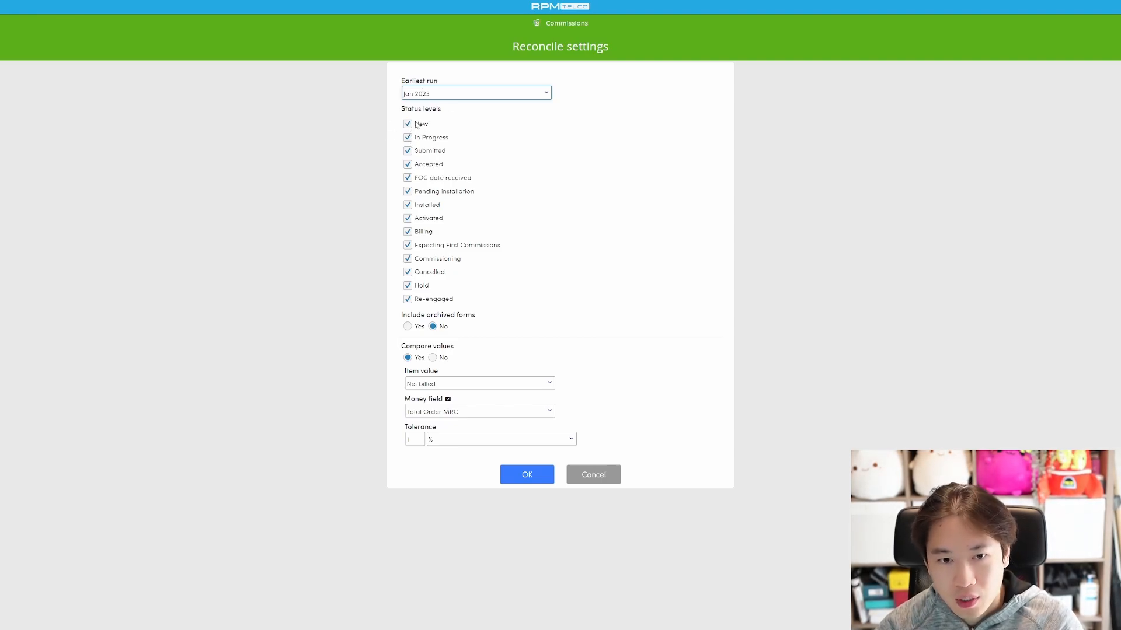
# Step: Exclude the New, In Progress, Submitted, Accepted, FOC date received, Pending installation, Cancelled, Hold and Re-engaged status levels from reconciliation
pyautogui.click(407, 124)
pyautogui.click(407, 137)
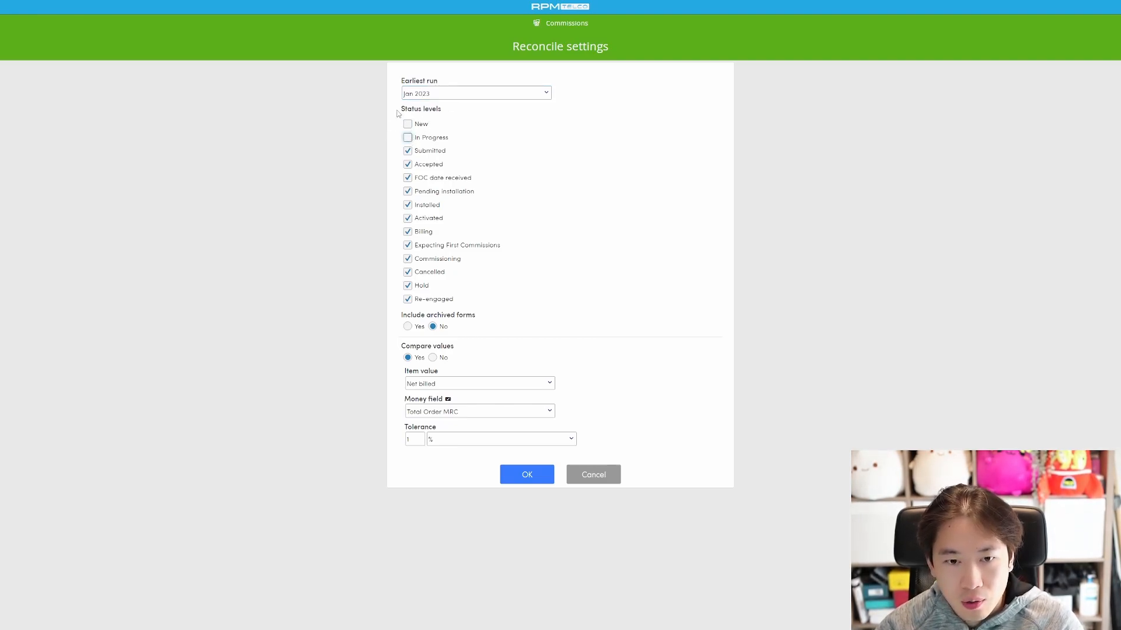
pyautogui.click(407, 151)
pyautogui.click(408, 164)
pyautogui.click(407, 178)
pyautogui.click(407, 191)
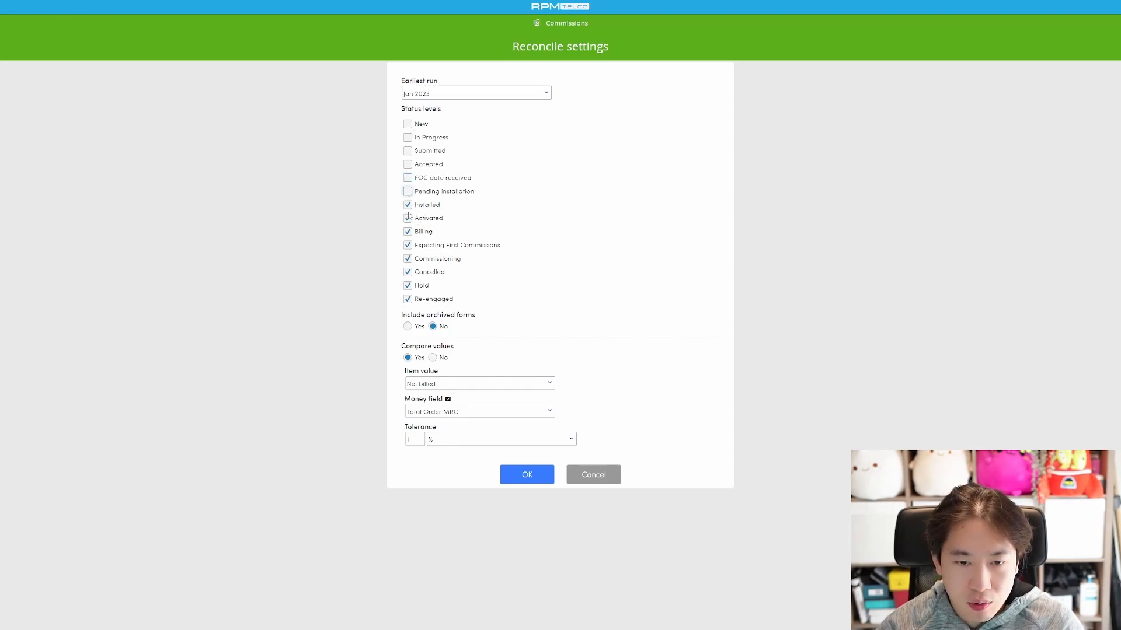
pyautogui.click(407, 272)
pyautogui.click(408, 285)
pyautogui.click(407, 299)
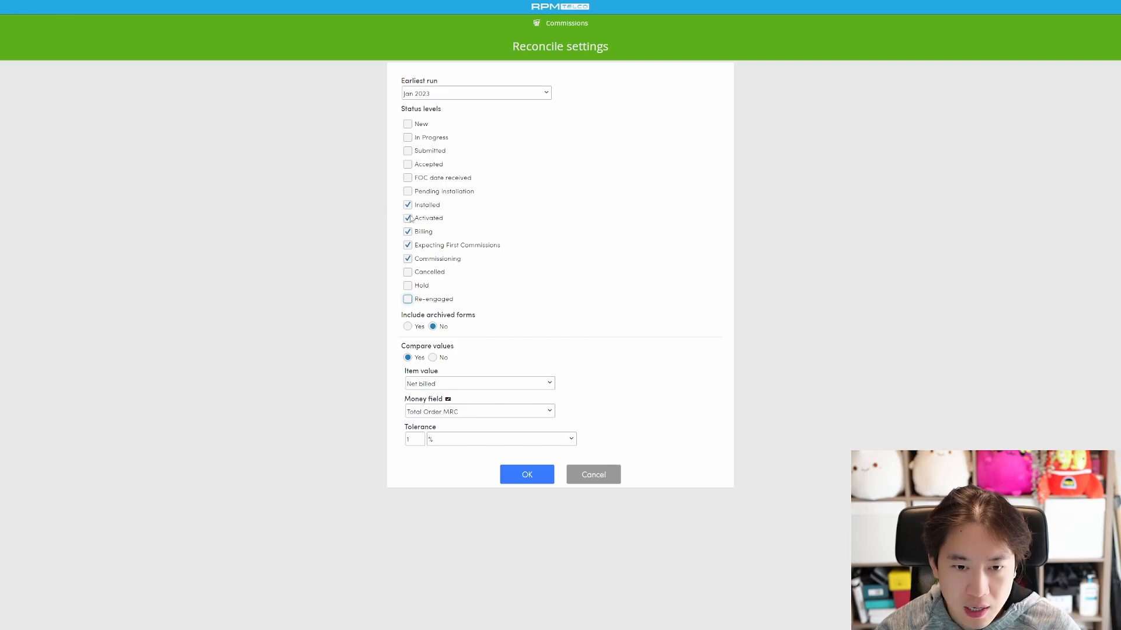
pyautogui.click(356, 261)
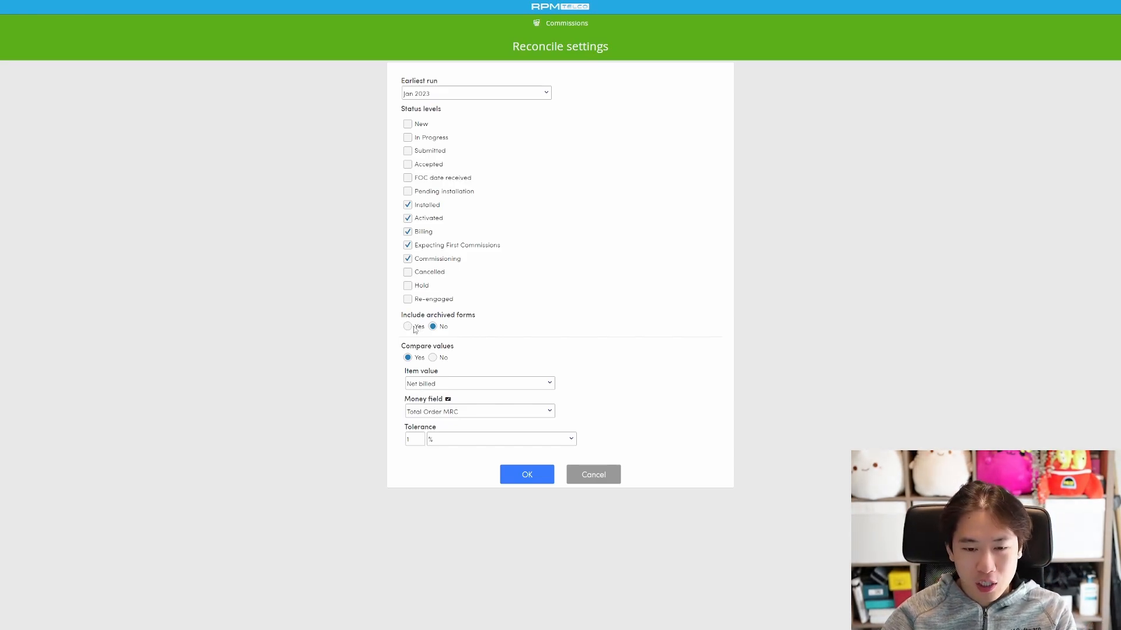
# Step: Try both choices for including archived forms and comparing values, ending with archived forms excluded and value comparison enabled
pyautogui.click(407, 327)
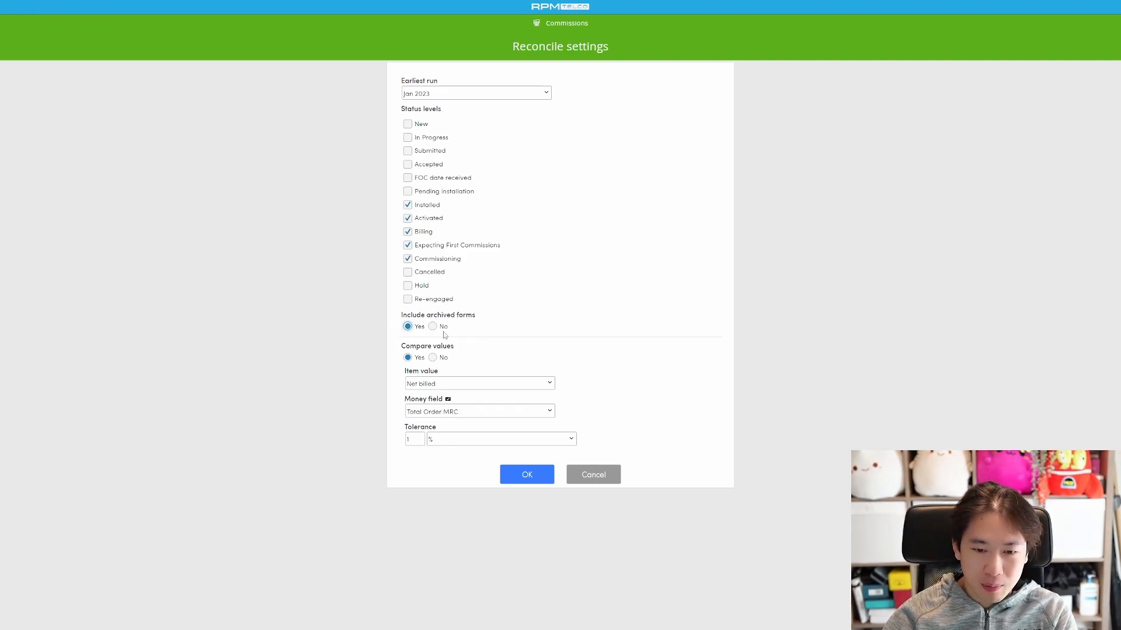
pyautogui.click(432, 327)
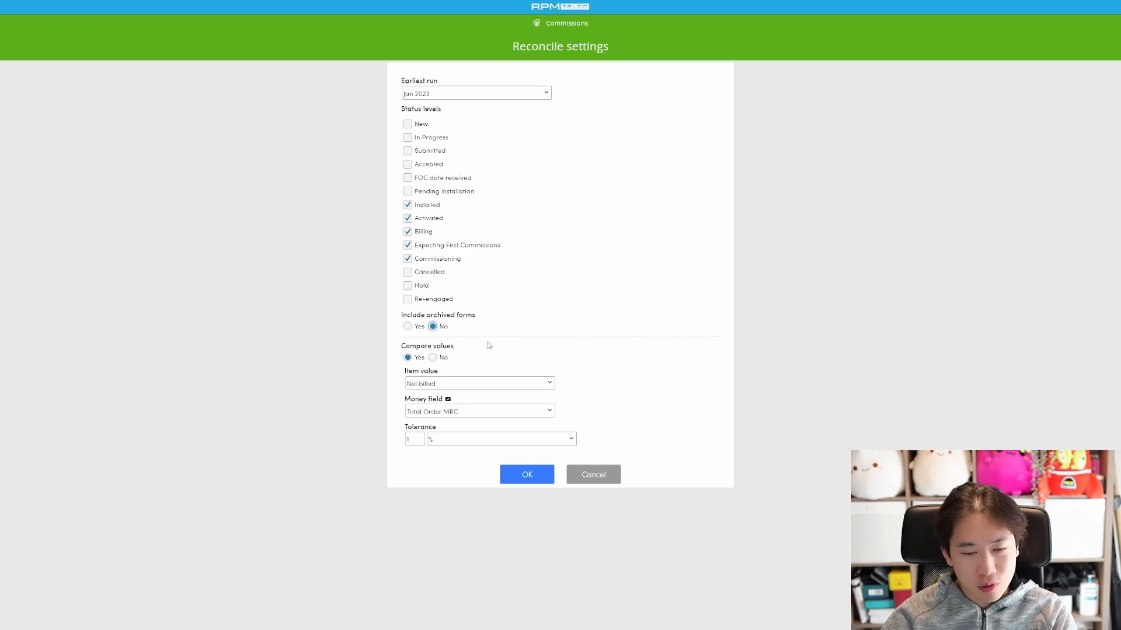
pyautogui.click(432, 357)
pyautogui.click(408, 358)
pyautogui.click(433, 357)
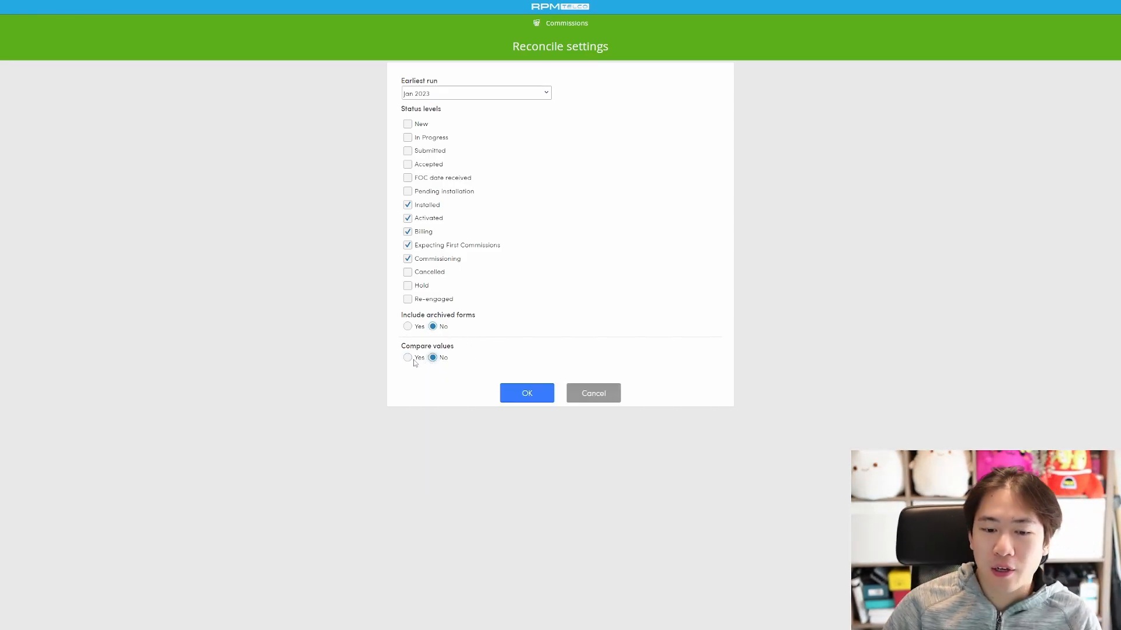
pyautogui.click(413, 360)
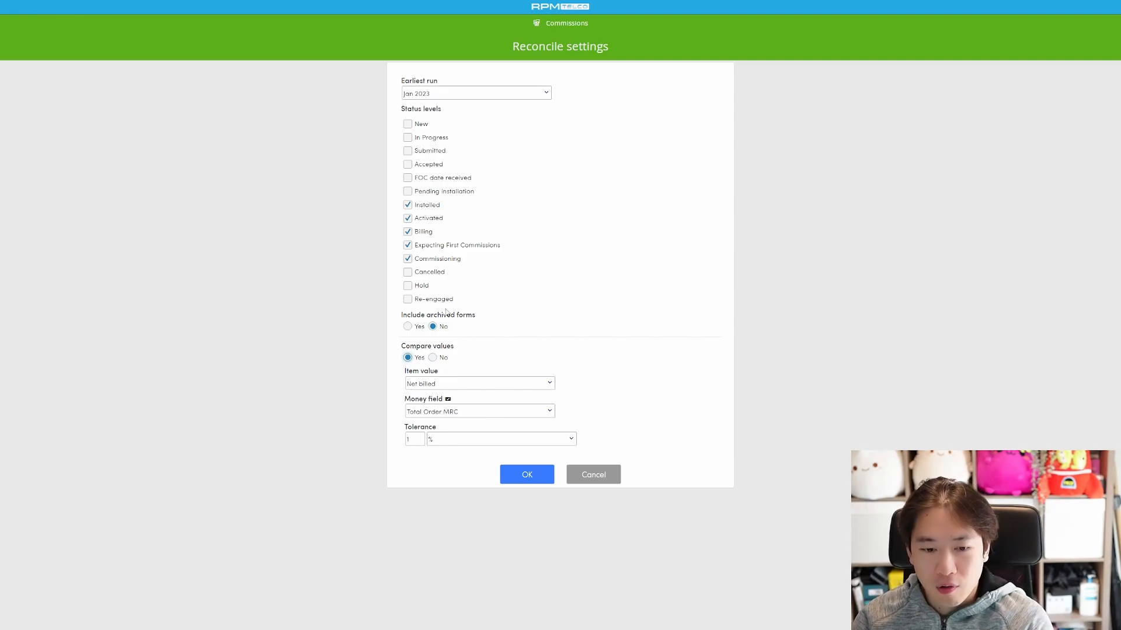
pyautogui.click(433, 358)
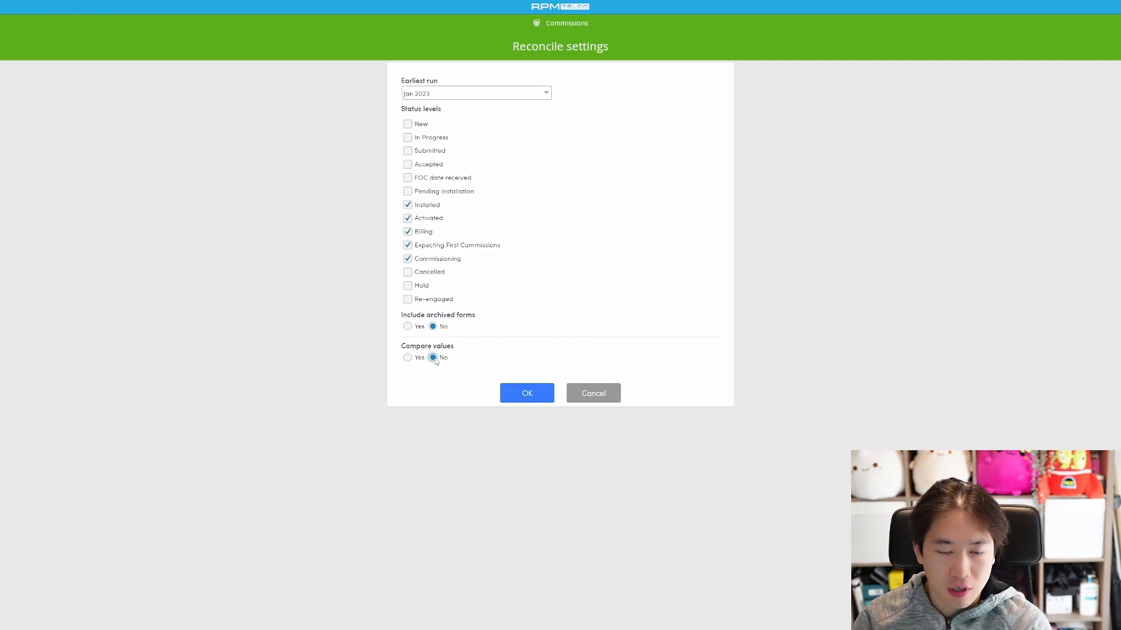
pyautogui.click(415, 360)
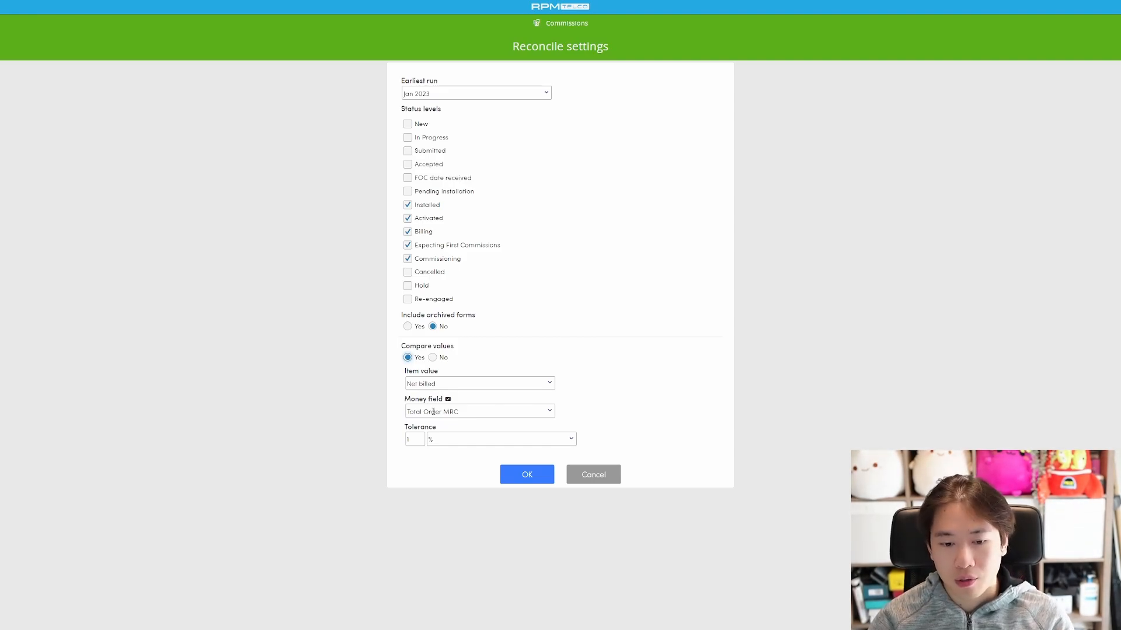
# Step: Review the item value choices and try Original MRC as the money field, ending with Total Order MRC
pyautogui.click(438, 384)
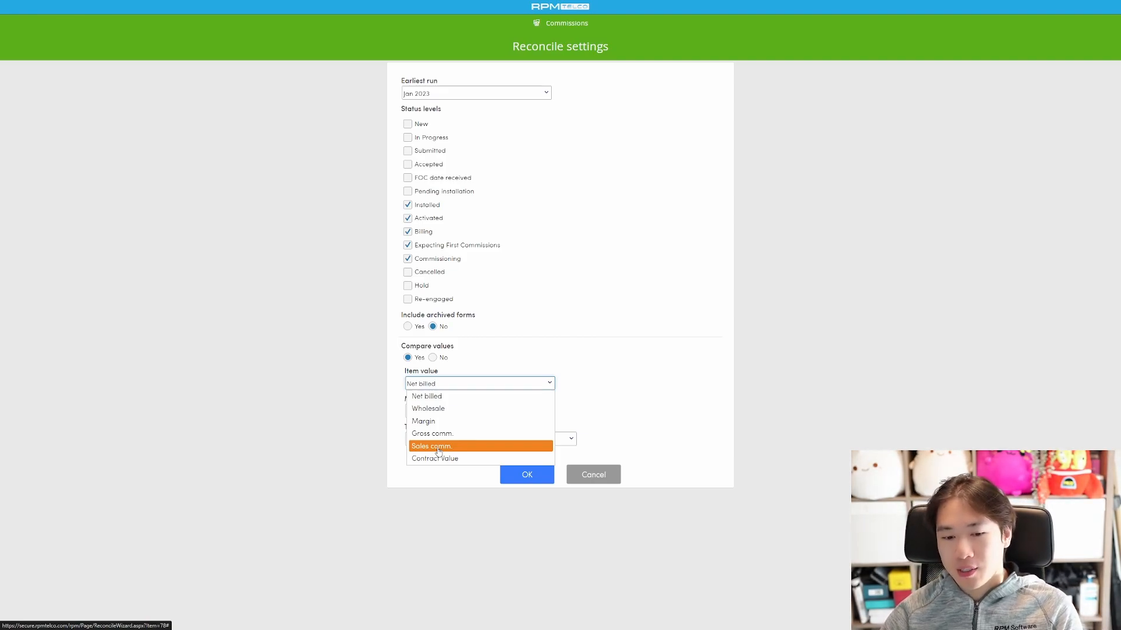
pyautogui.click(546, 353)
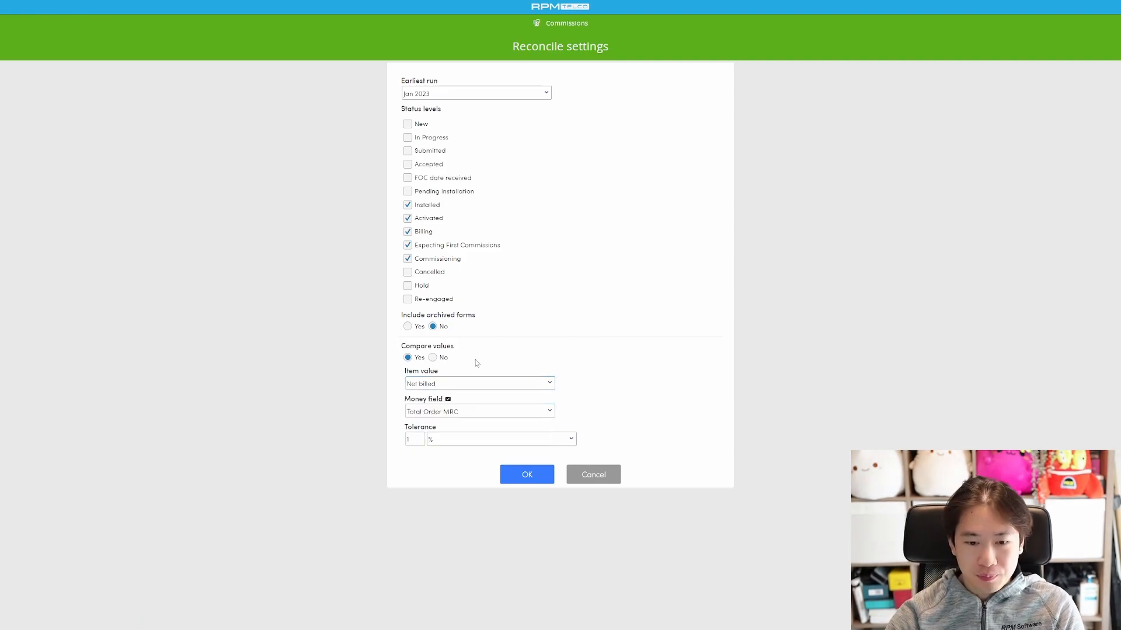
pyautogui.click(440, 413)
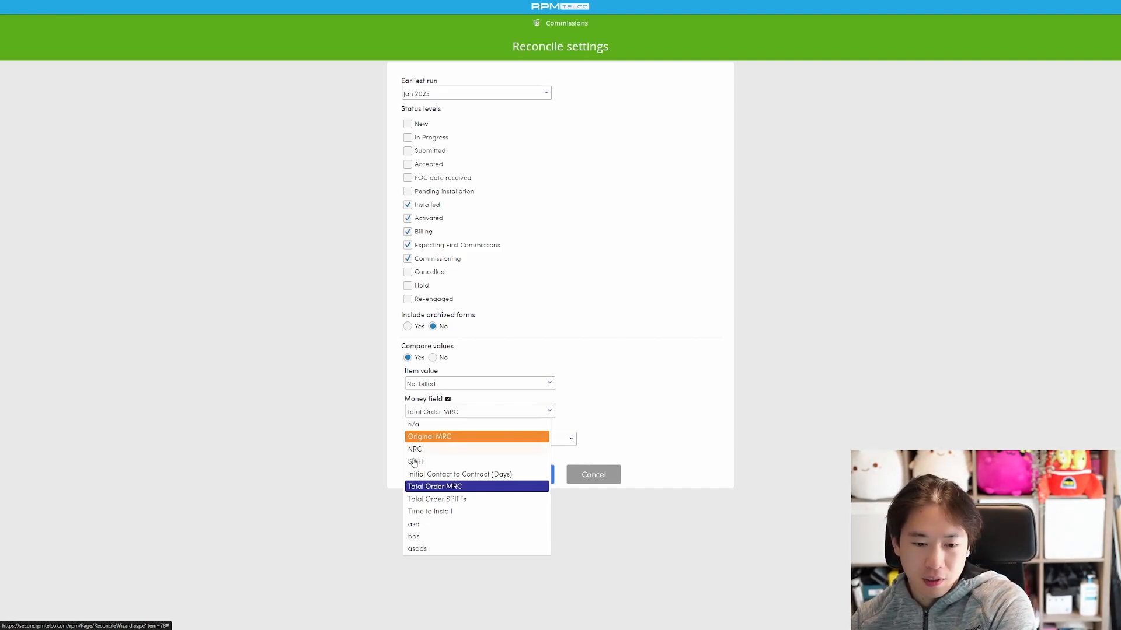
pyautogui.click(432, 490)
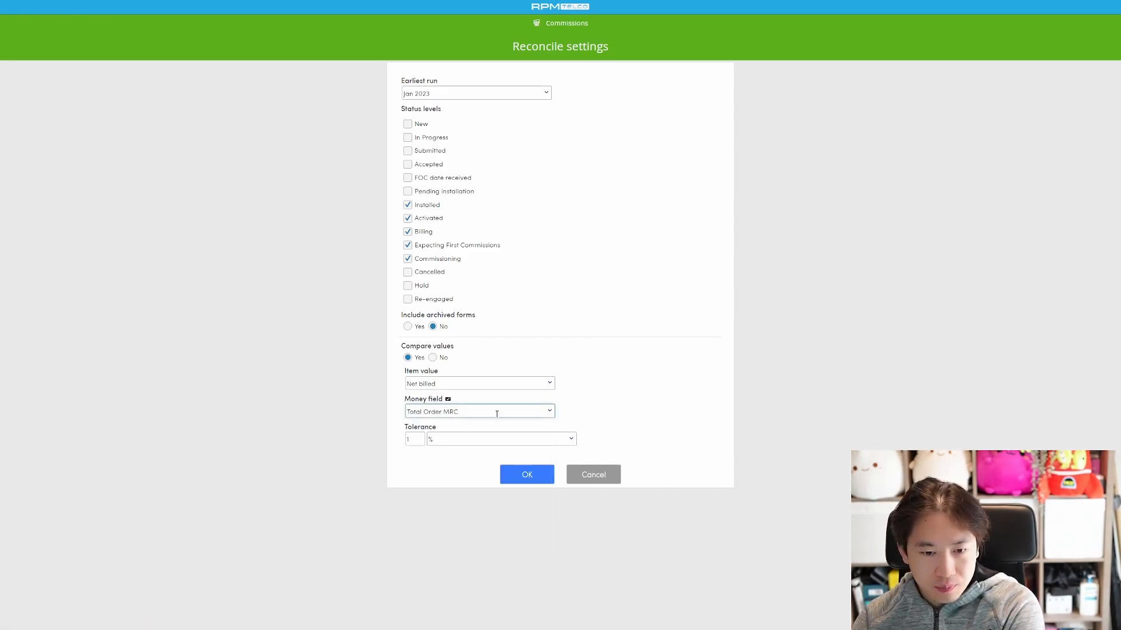
pyautogui.click(464, 412)
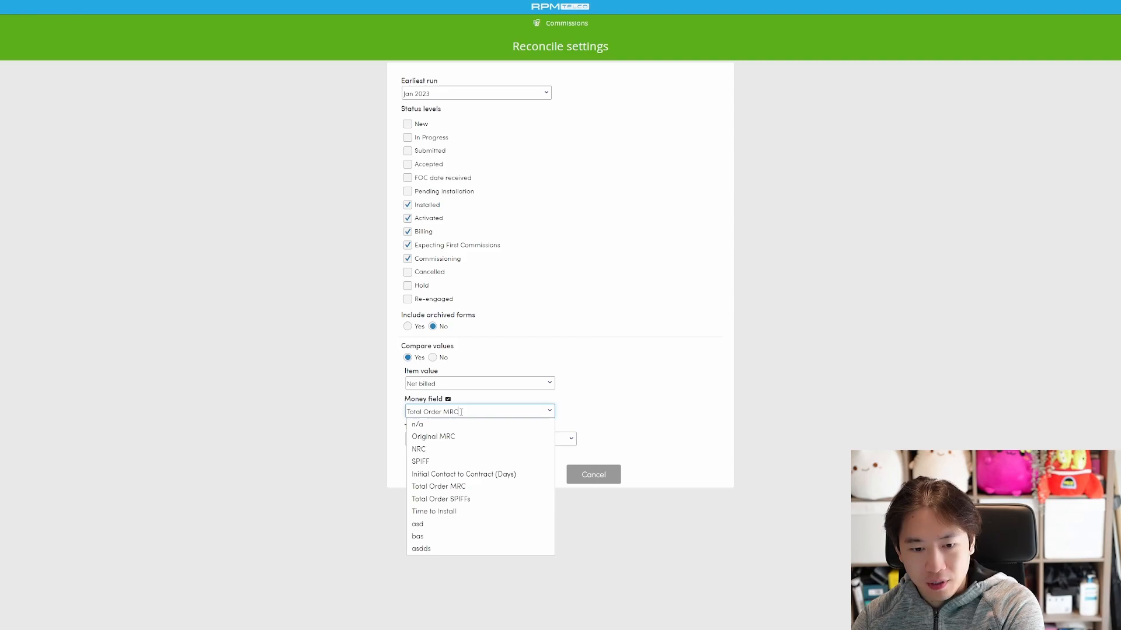
pyautogui.click(456, 445)
pyautogui.click(483, 411)
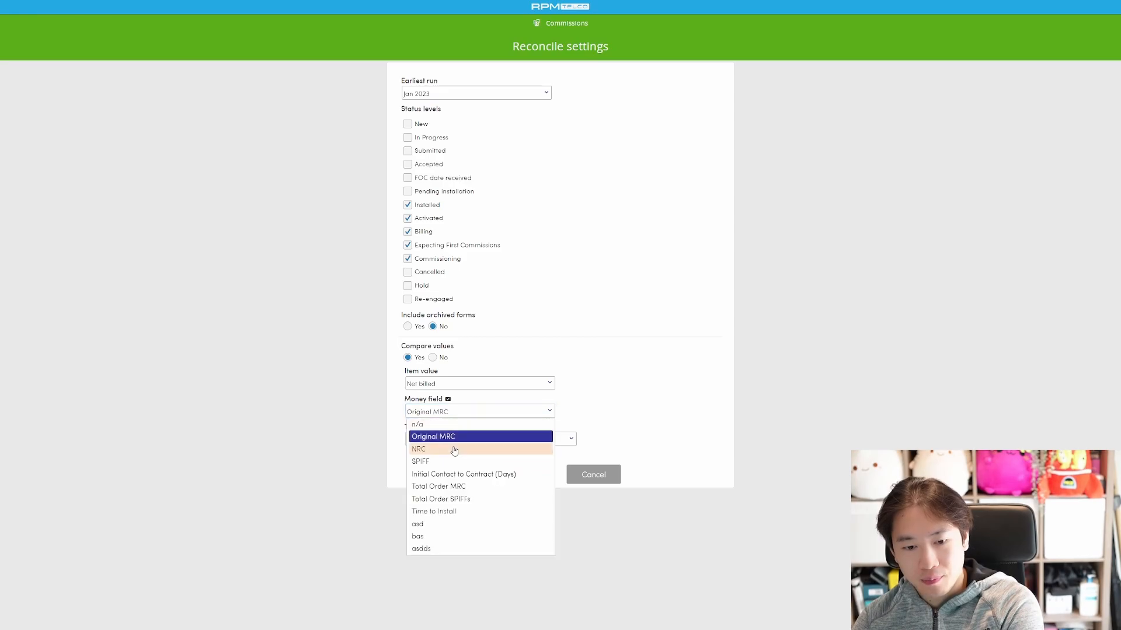
pyautogui.click(433, 485)
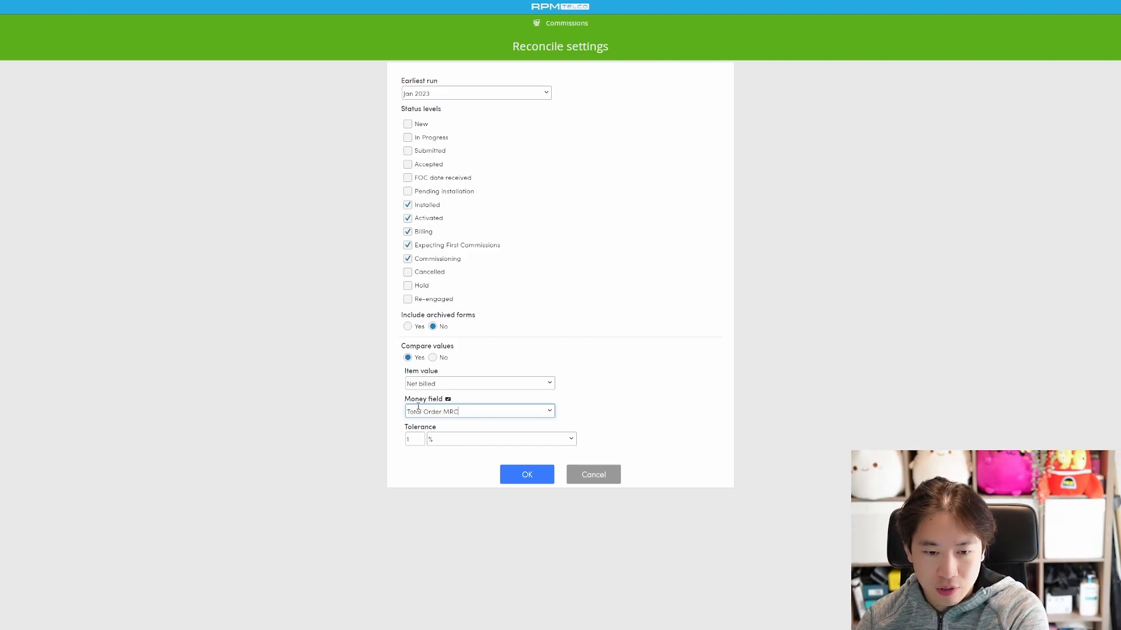
pyautogui.moveTo(402, 373); pyautogui.dragTo(425, 373)
pyautogui.click(446, 373)
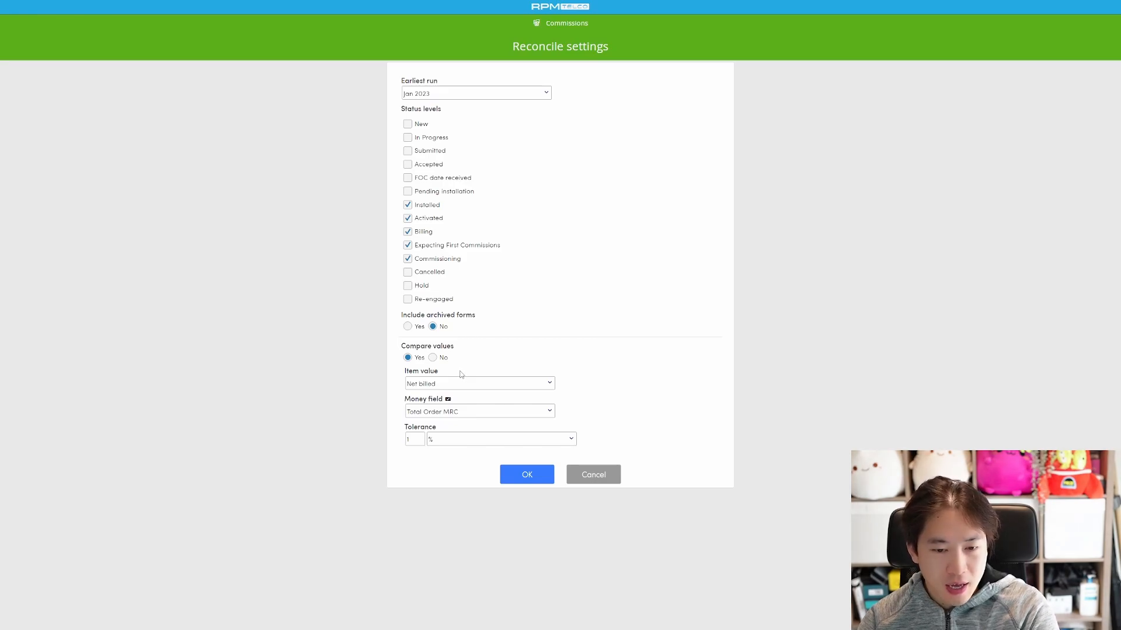
pyautogui.click(454, 380)
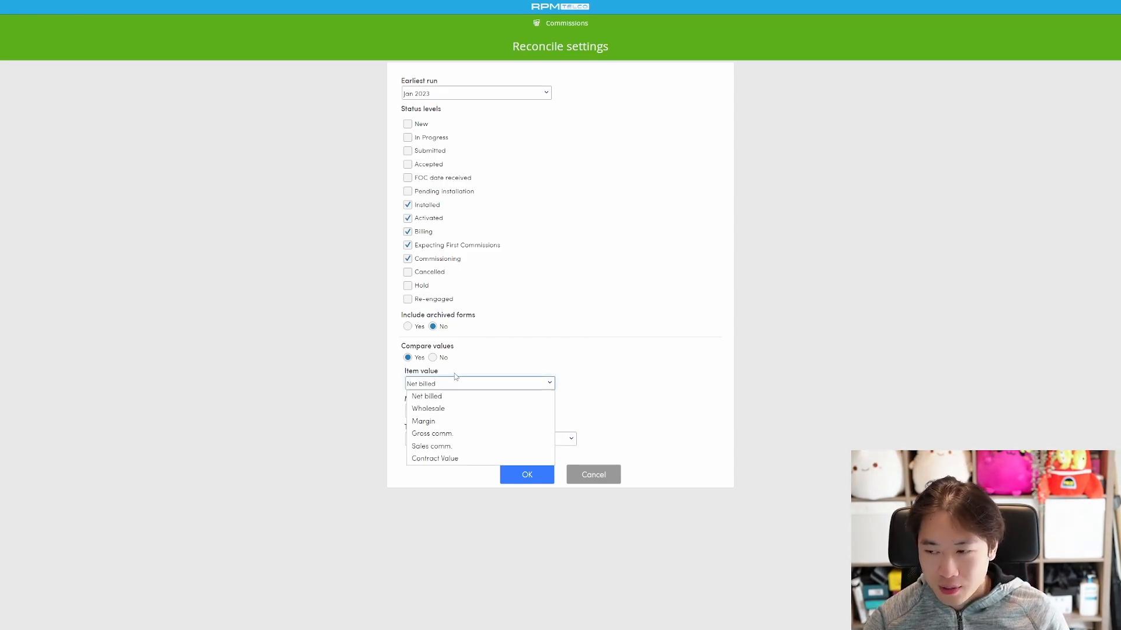
pyautogui.click(456, 376)
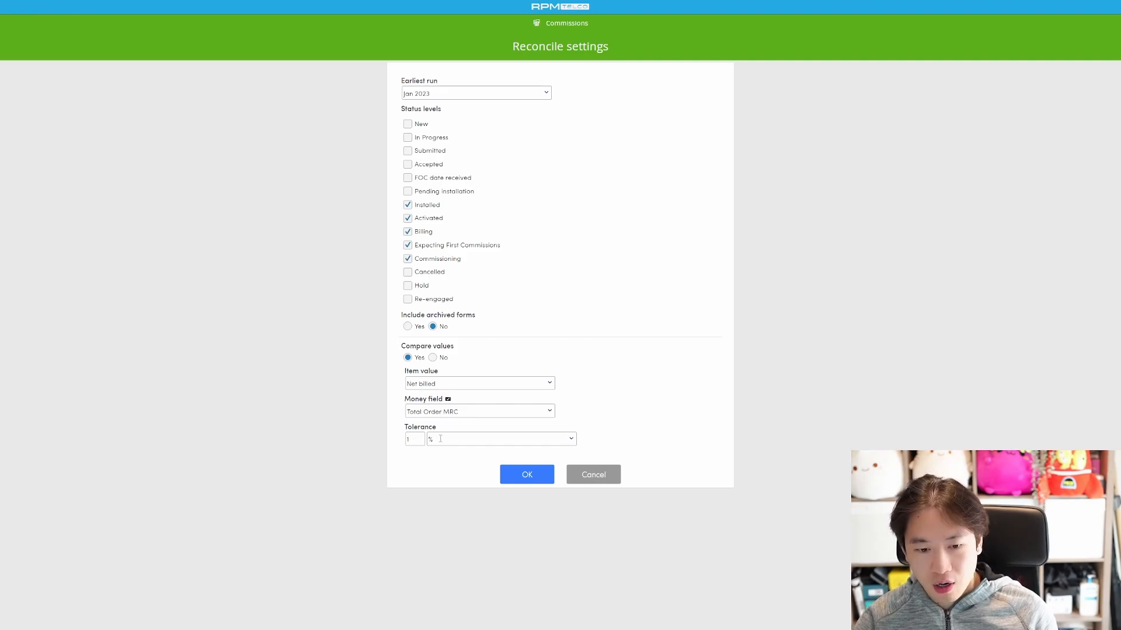
# Step: Try both the $ and % units for the comparison tolerance, ending with $
pyautogui.click(440, 439)
pyautogui.click(439, 453)
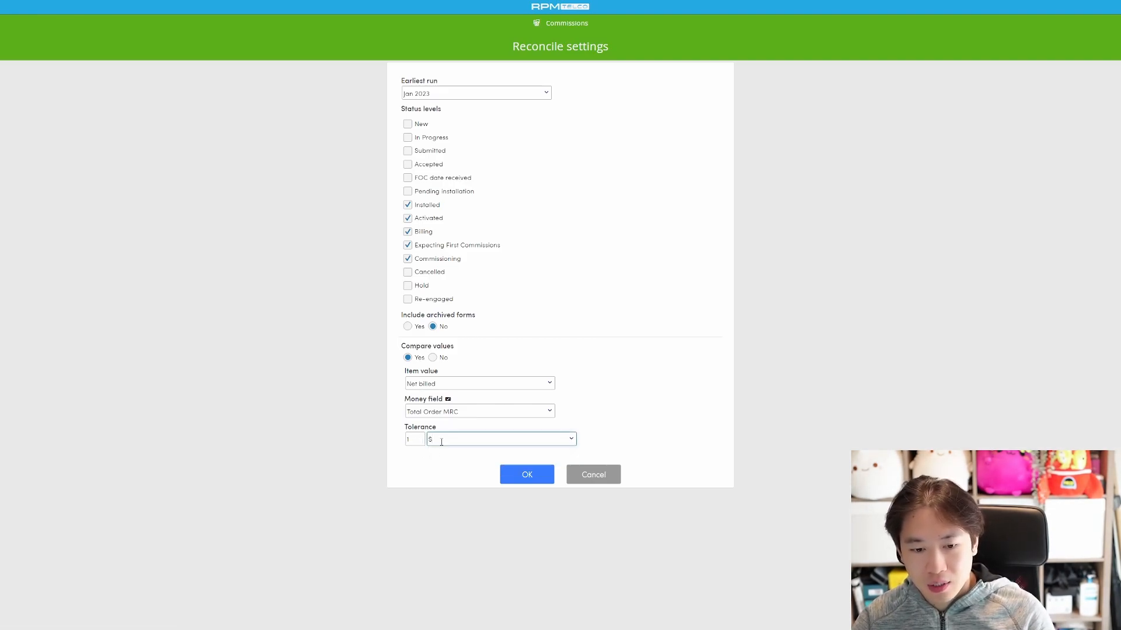
pyautogui.click(439, 438)
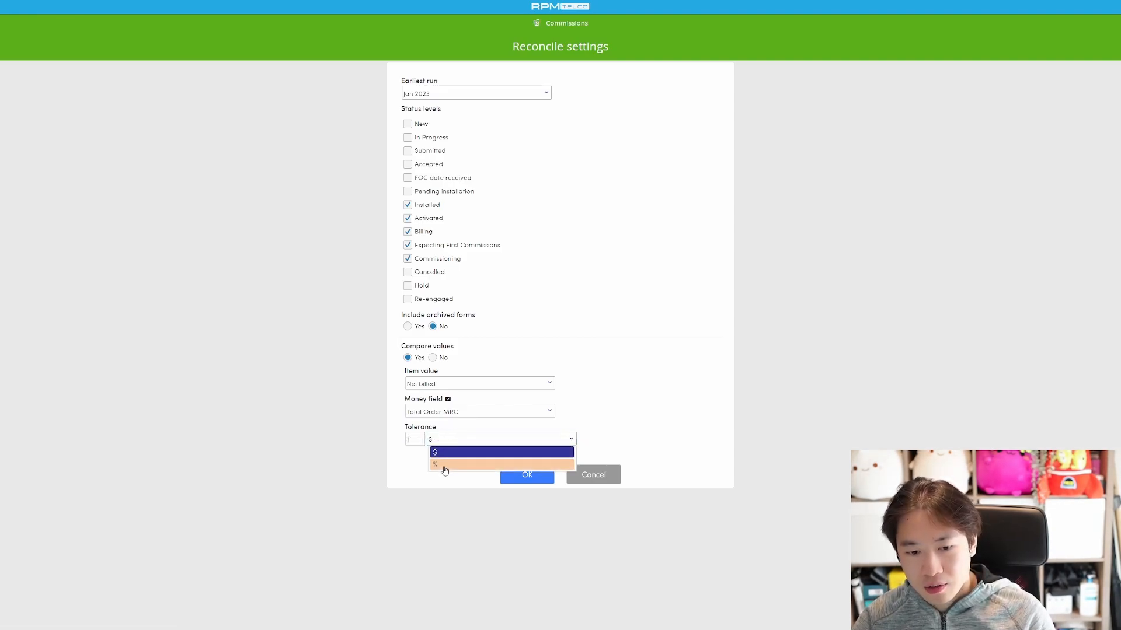
pyautogui.click(441, 462)
pyautogui.click(419, 443)
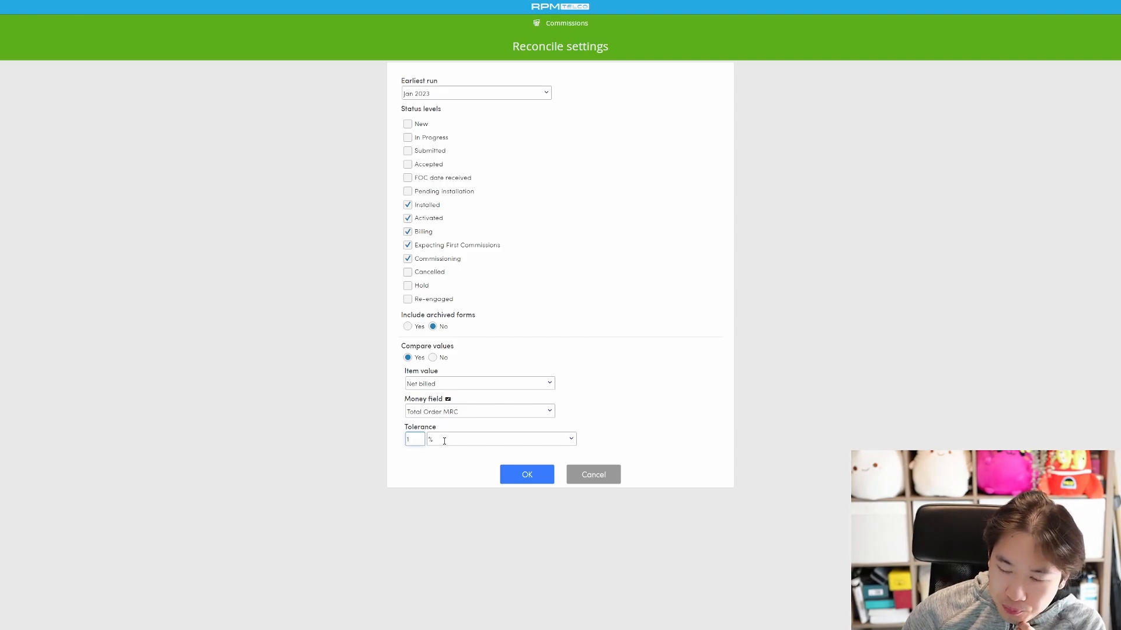
pyautogui.click(444, 441)
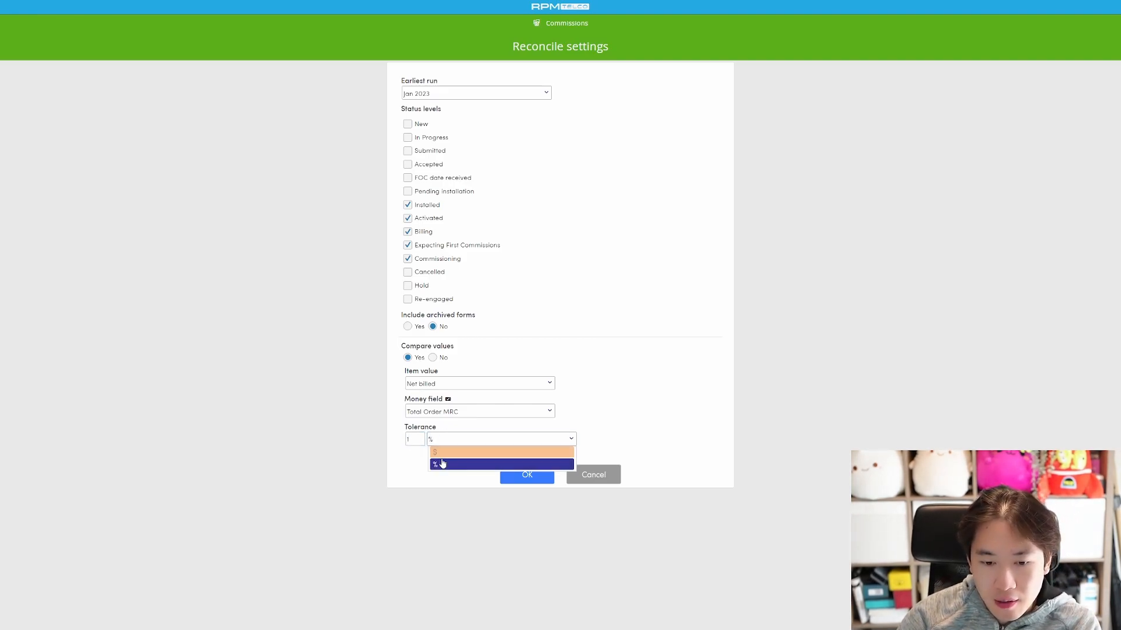
pyautogui.click(443, 457)
pyautogui.click(420, 440)
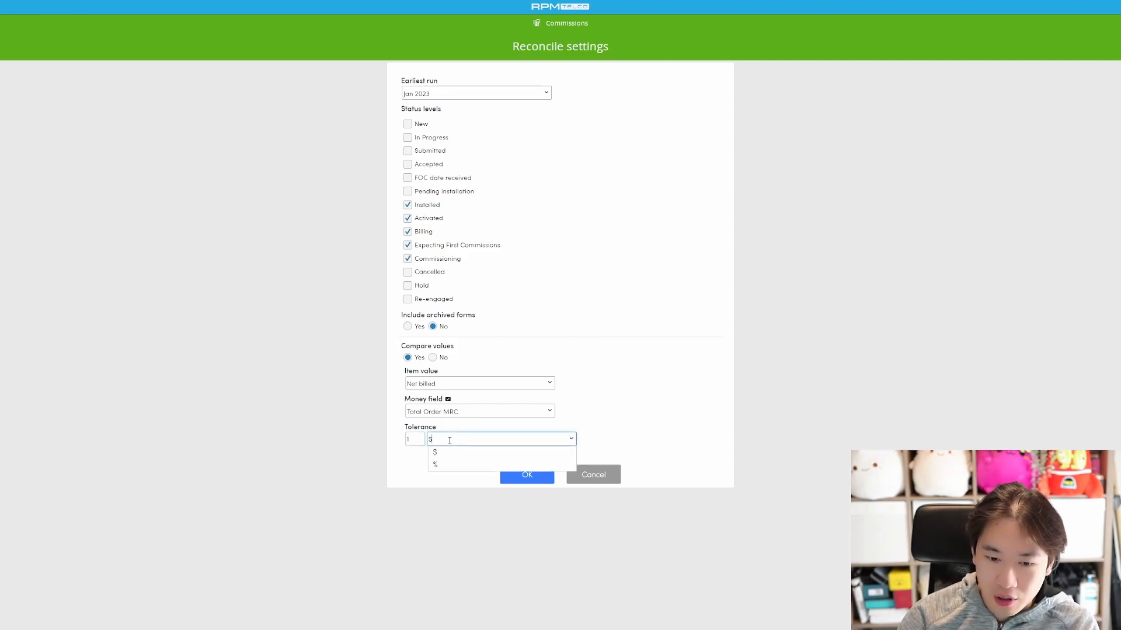
# Step: Set the tolerance unit to % and save the reconcile settings
pyautogui.click(436, 439)
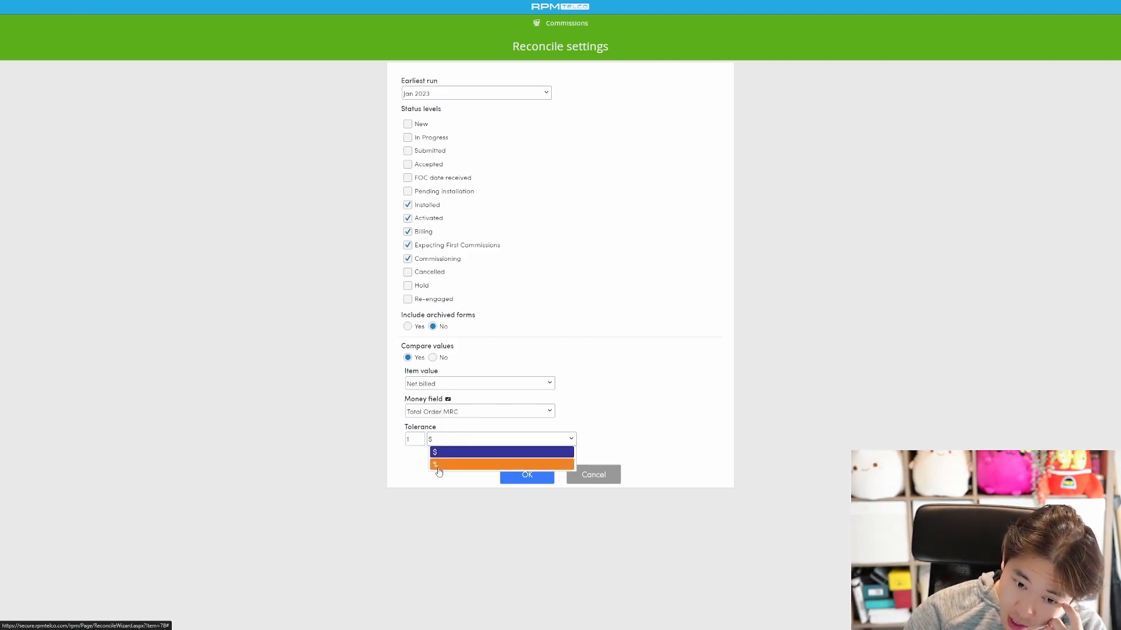
pyautogui.click(439, 464)
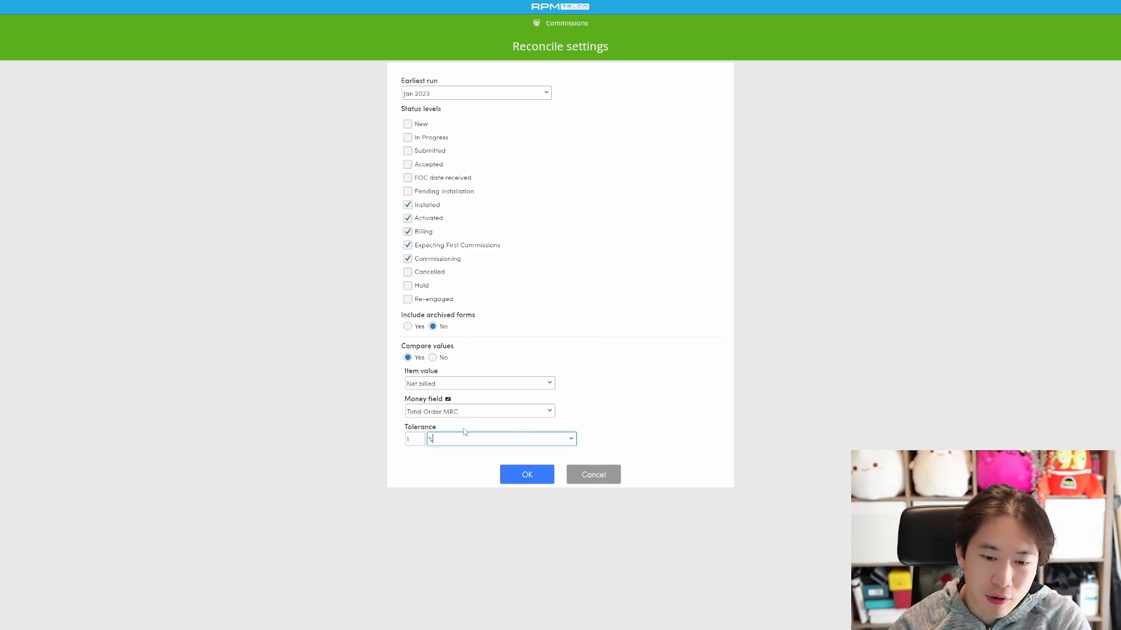
pyautogui.click(509, 479)
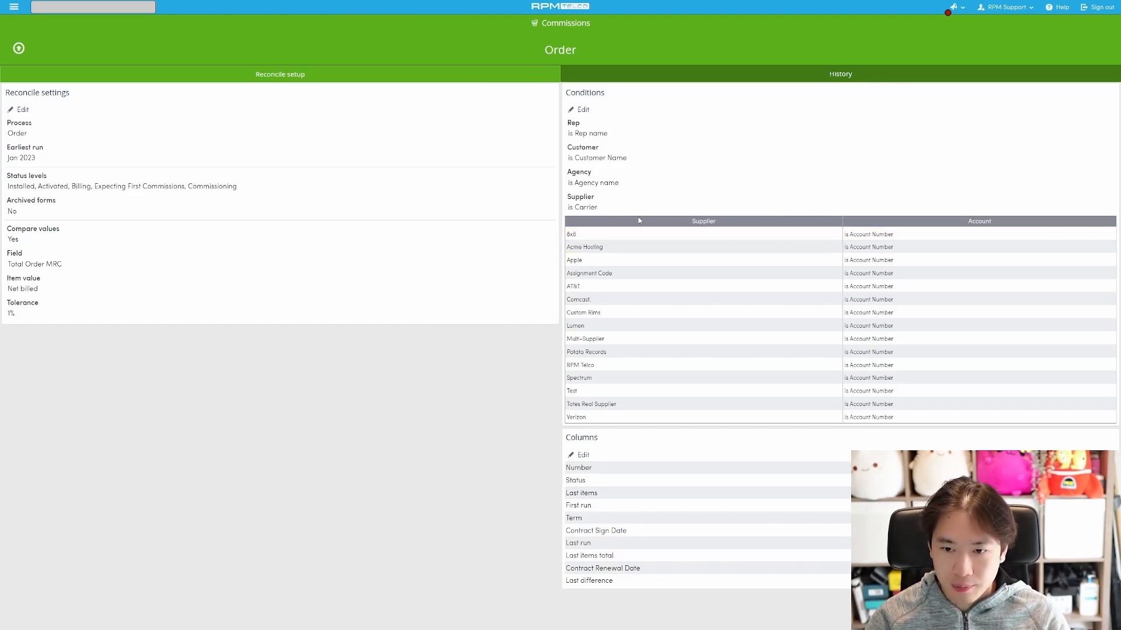
# Step: Open the conditions for editing and try excluding supplier 8x8 from reconciliation, ending with it included
pyautogui.click(582, 109)
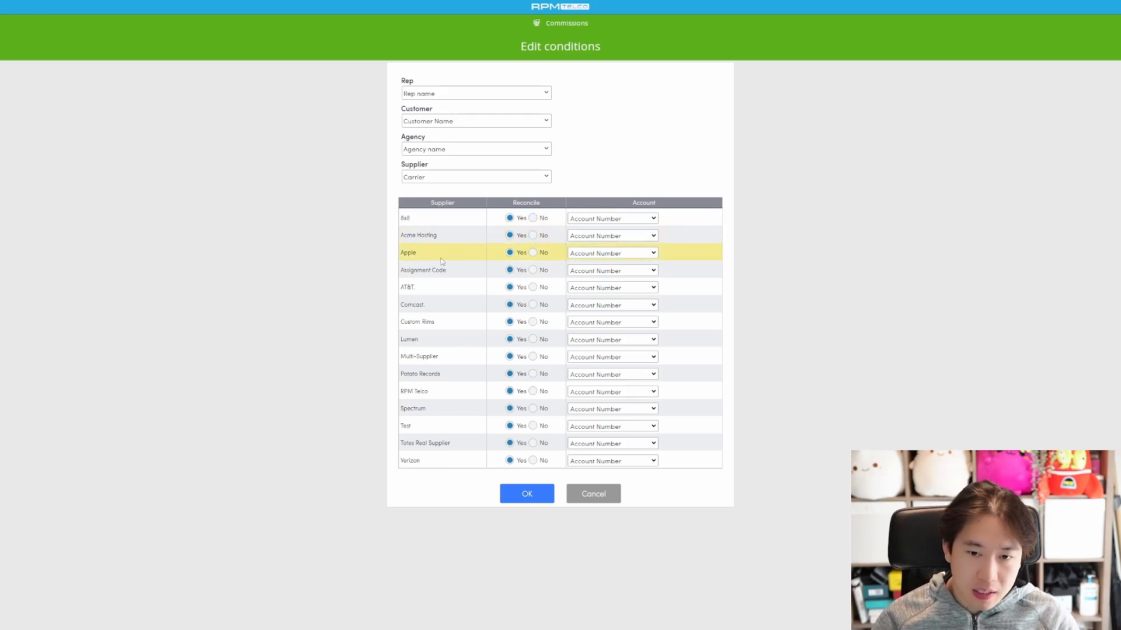
pyautogui.click(533, 218)
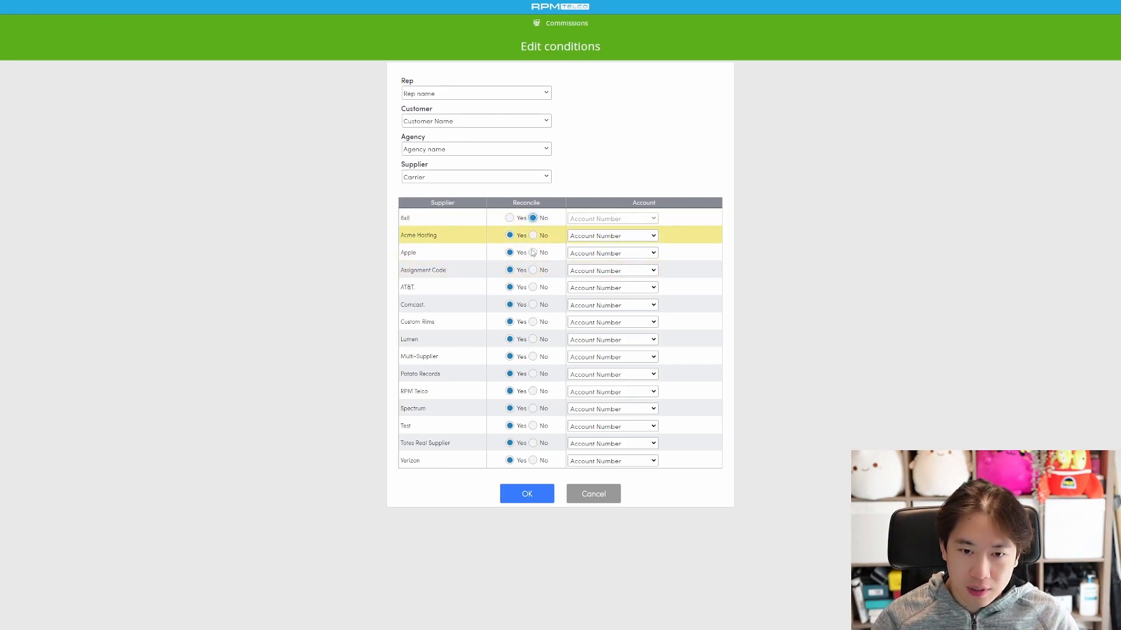
pyautogui.click(510, 218)
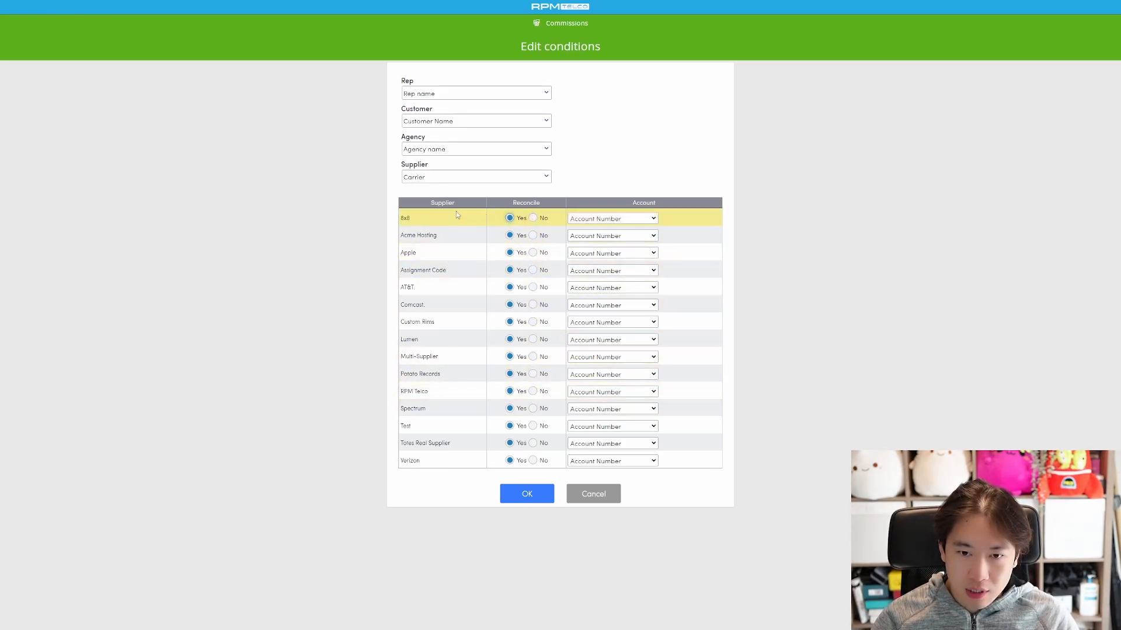
# Step: Try Supplier Order No. as the account field for 8x8, ending with Account Number for both 8x8 and Acme Hosting
pyautogui.click(598, 219)
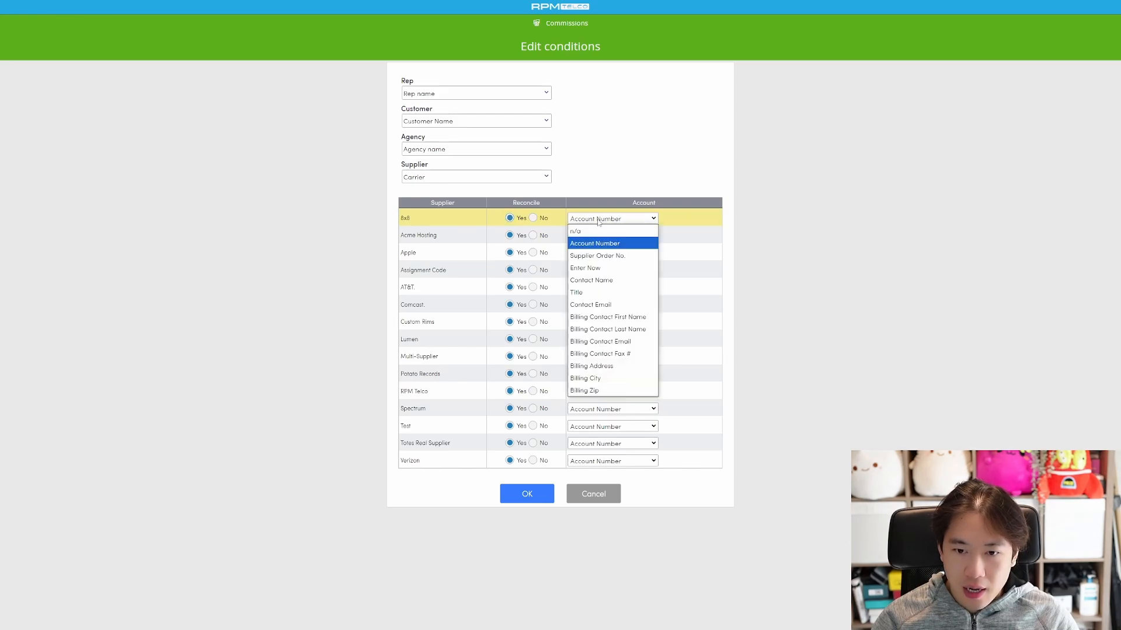
pyautogui.click(595, 256)
pyautogui.click(592, 219)
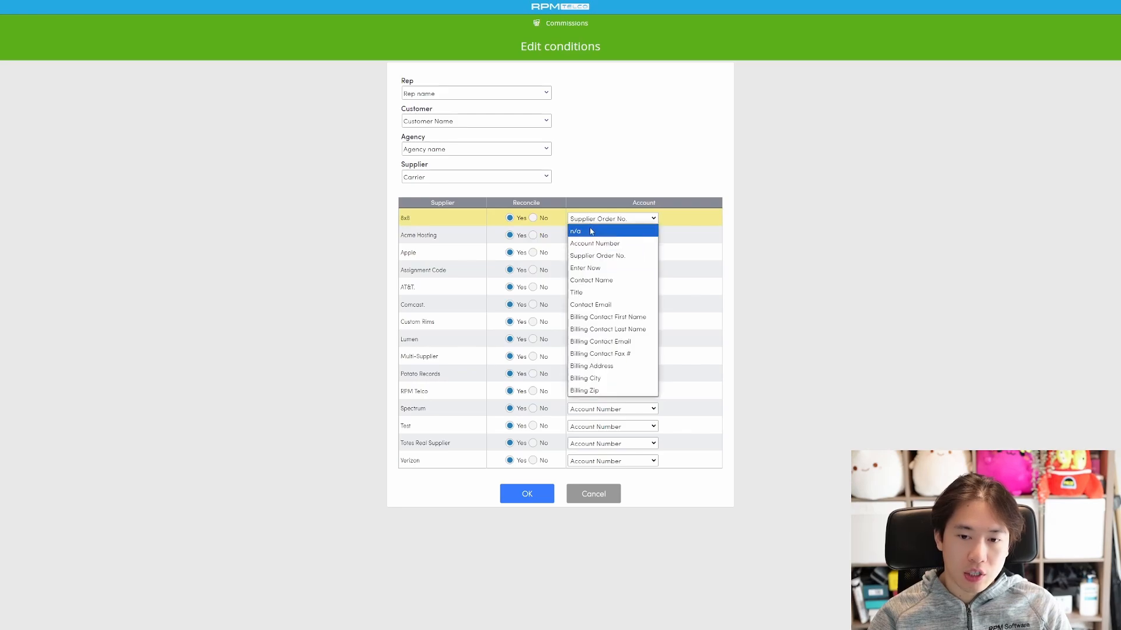
pyautogui.click(593, 243)
pyautogui.click(592, 236)
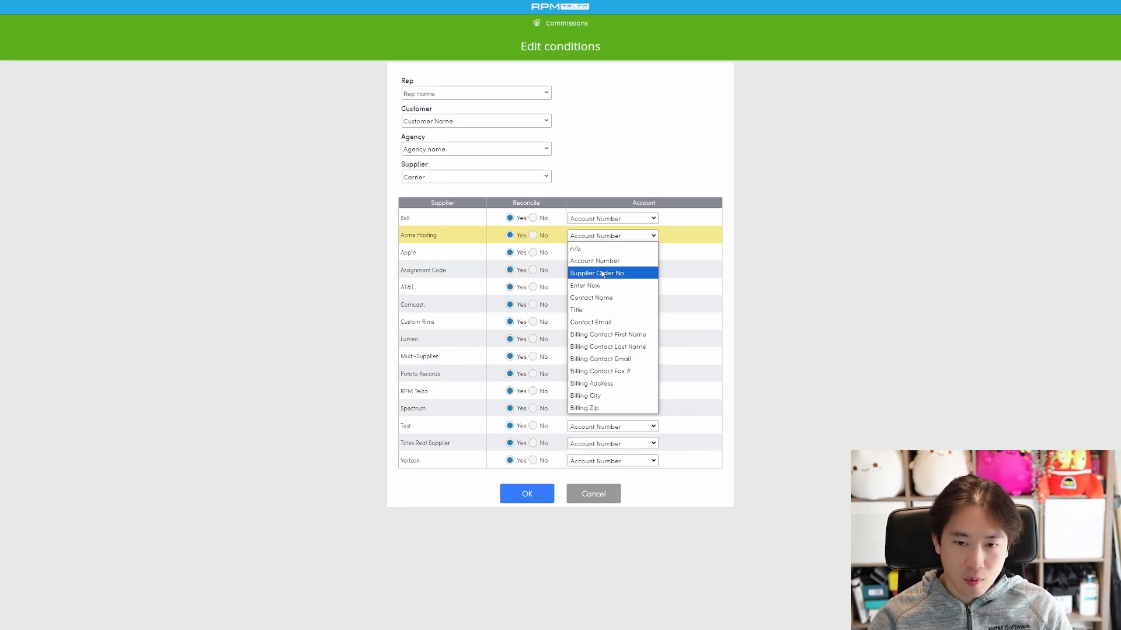
pyautogui.click(595, 261)
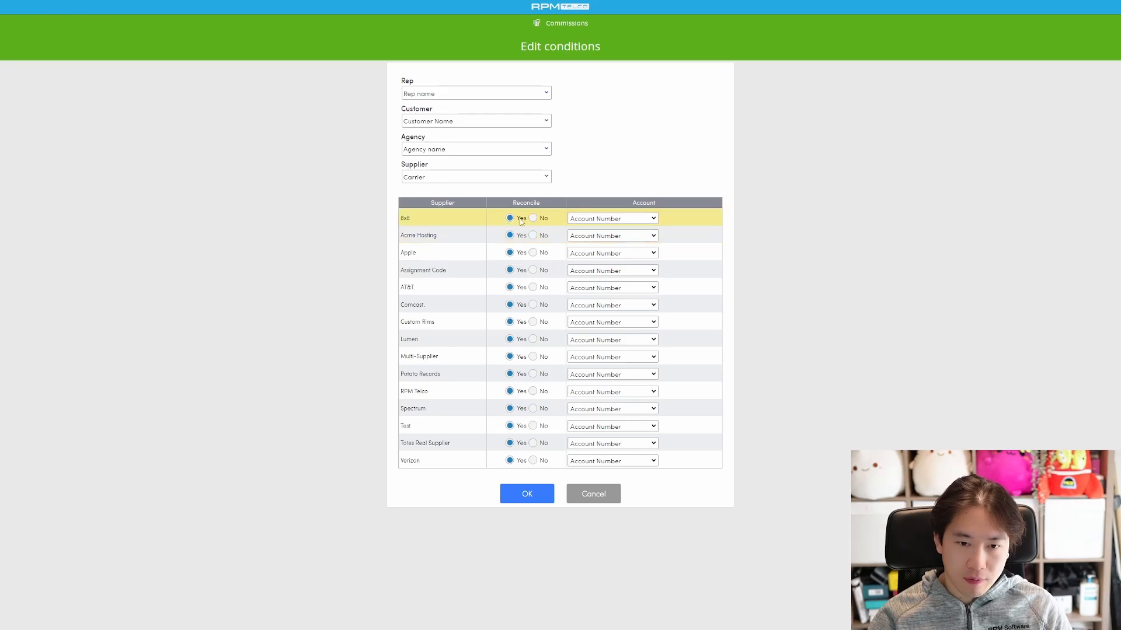
# Step: Switch the 8x8 account field twice between Supplier Order No. and Account Number, ending with Account Number
pyautogui.click(587, 220)
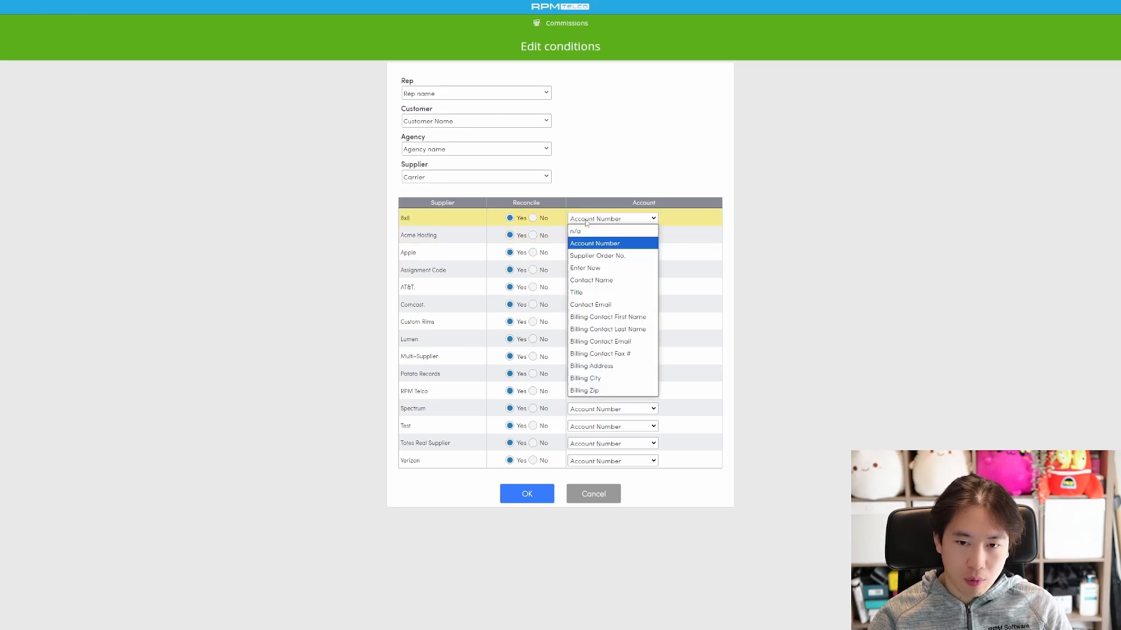
pyautogui.click(592, 258)
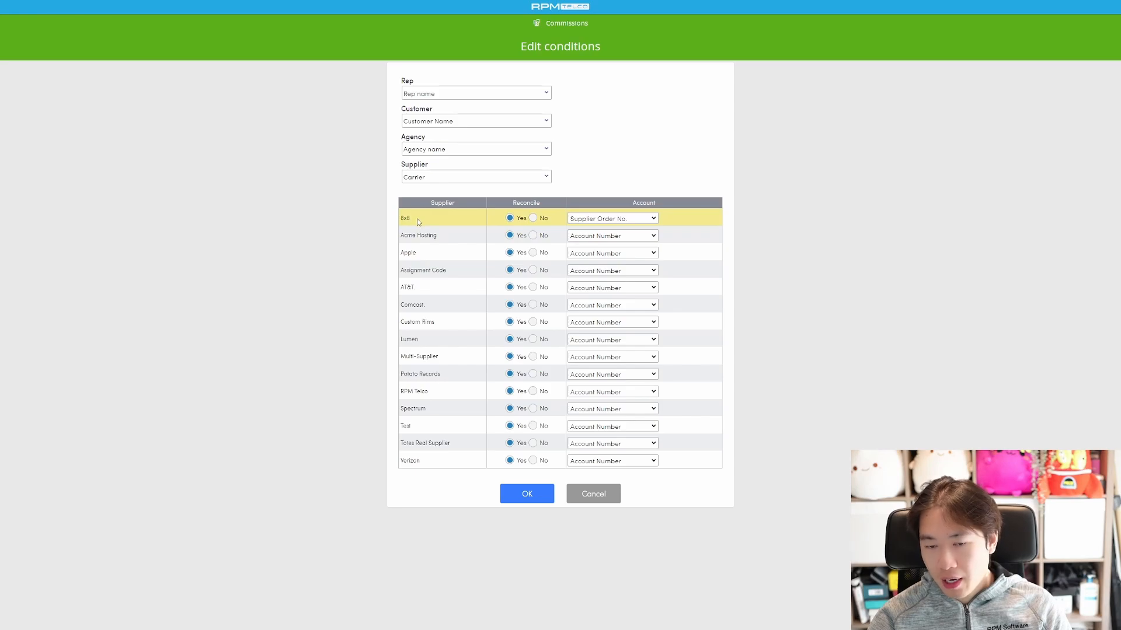
pyautogui.click(584, 221)
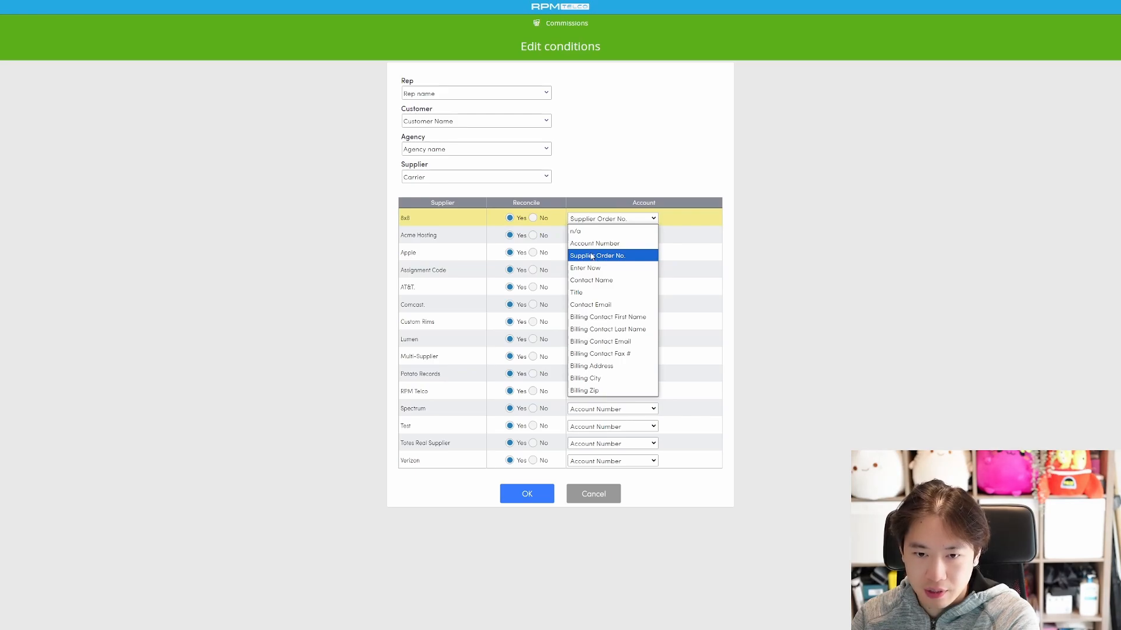
pyautogui.click(589, 244)
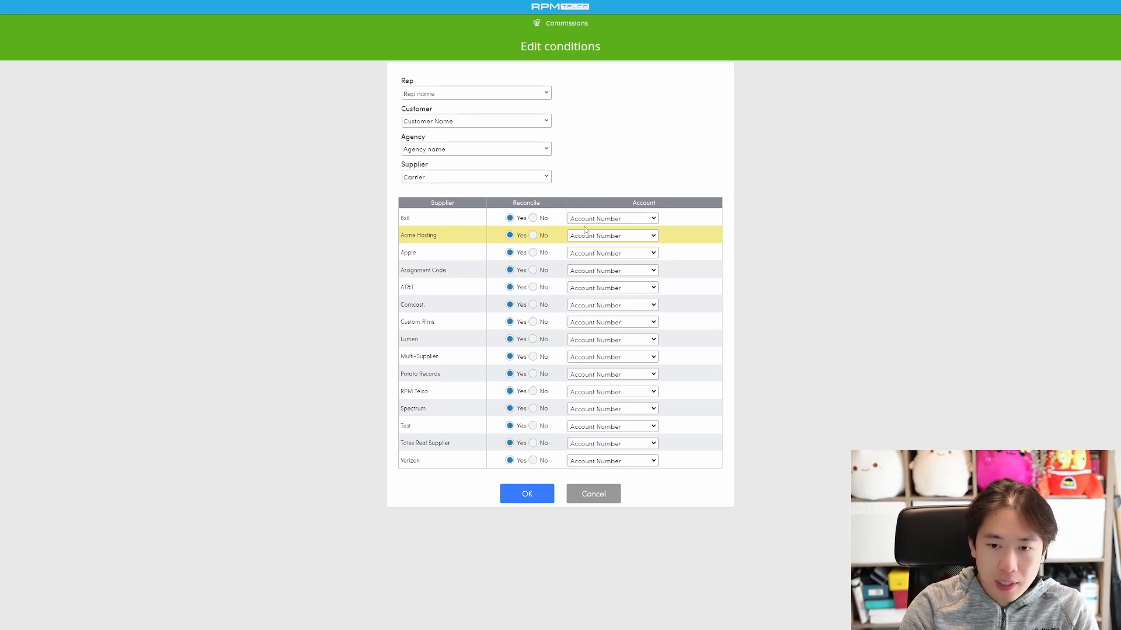
pyautogui.click(596, 219)
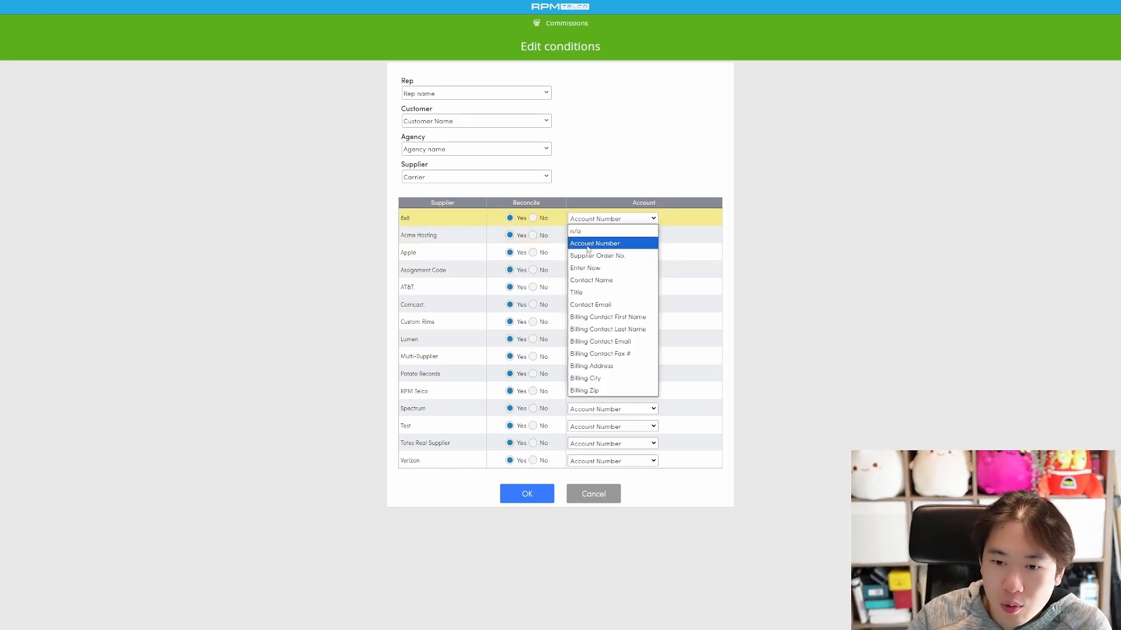
pyautogui.click(595, 252)
pyautogui.click(597, 221)
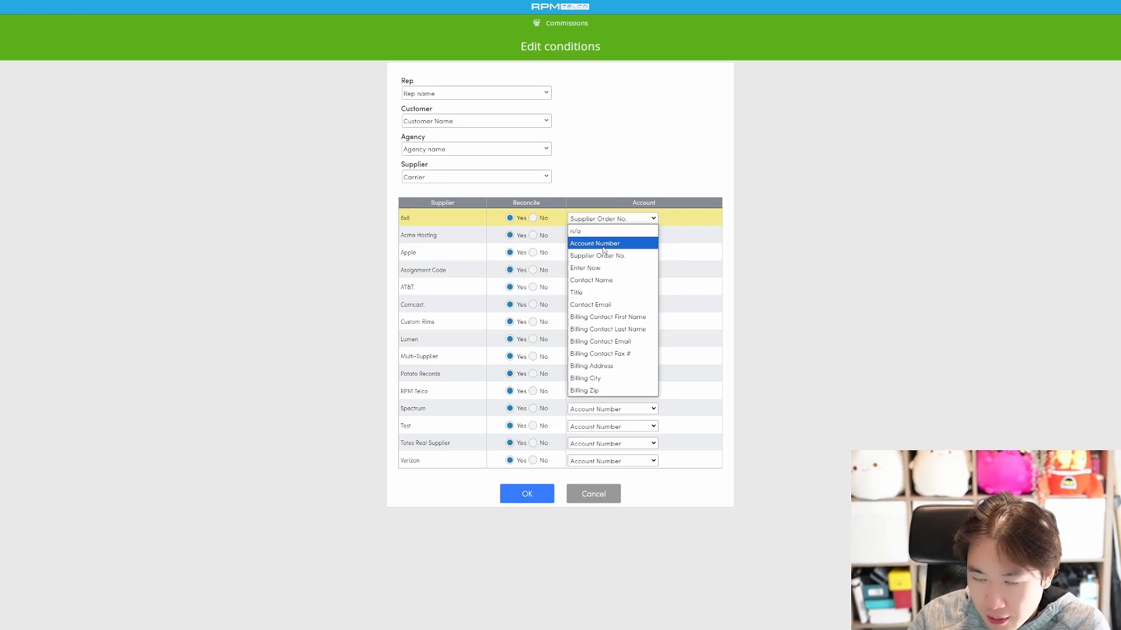
pyautogui.click(595, 244)
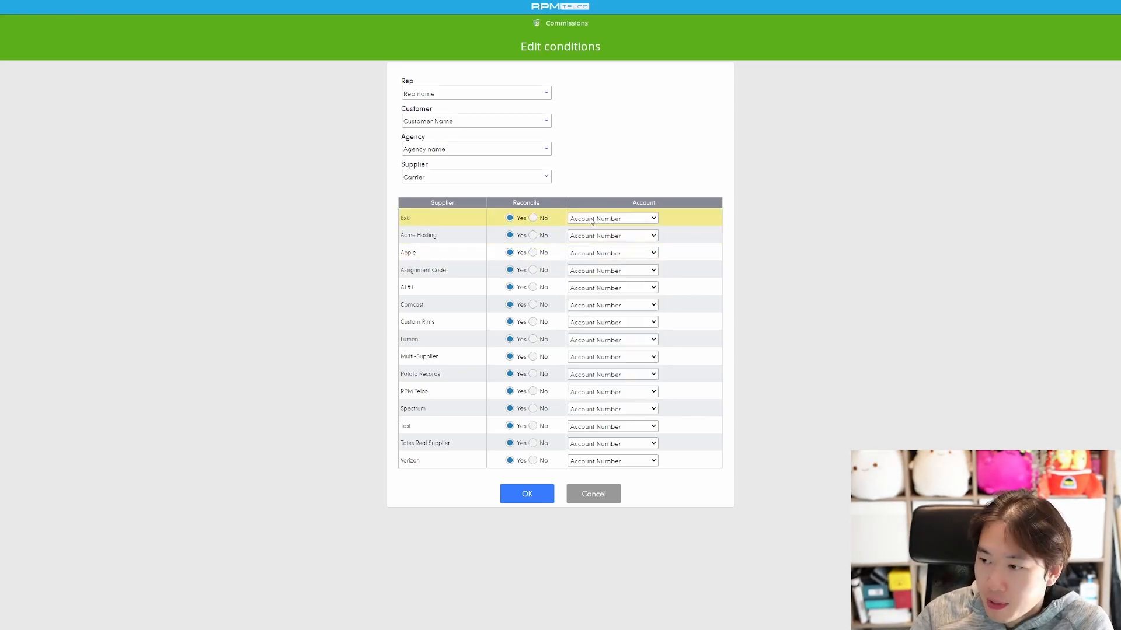
# Step: Try Supplier Order No. once more as the 8x8 account field, ending with Account Number
pyautogui.click(590, 222)
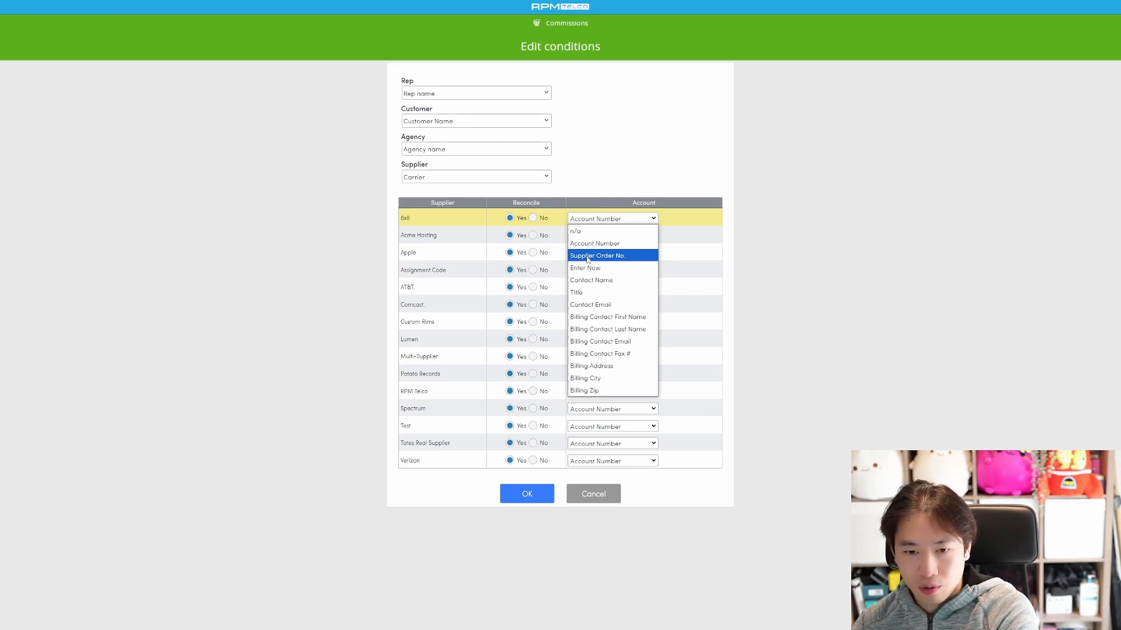
pyautogui.click(589, 257)
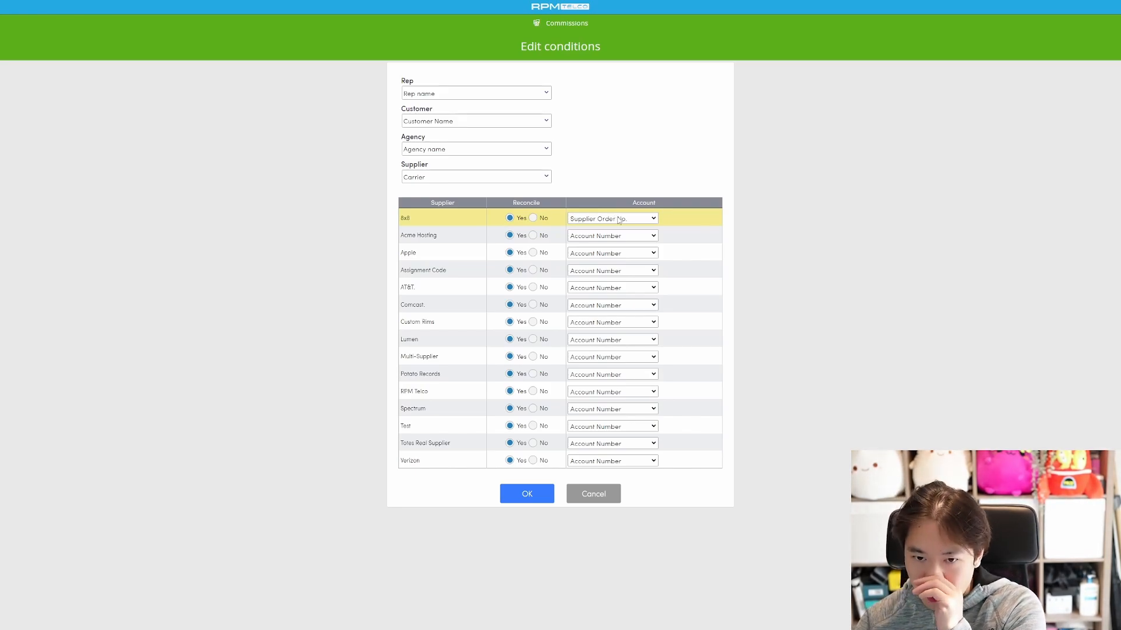
pyautogui.click(619, 219)
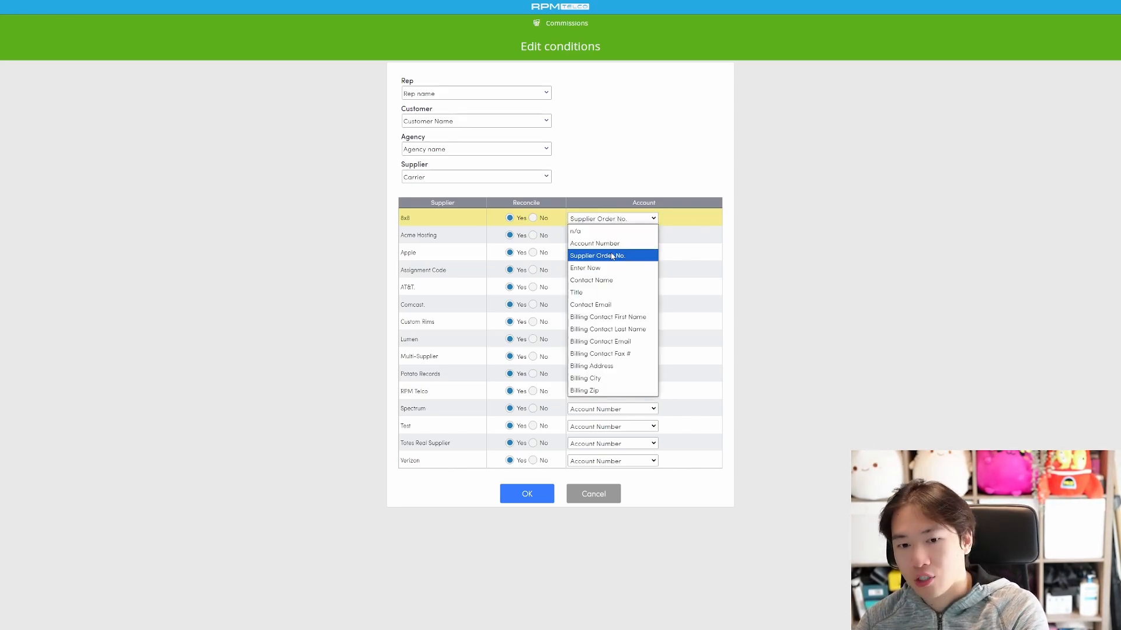
pyautogui.click(819, 240)
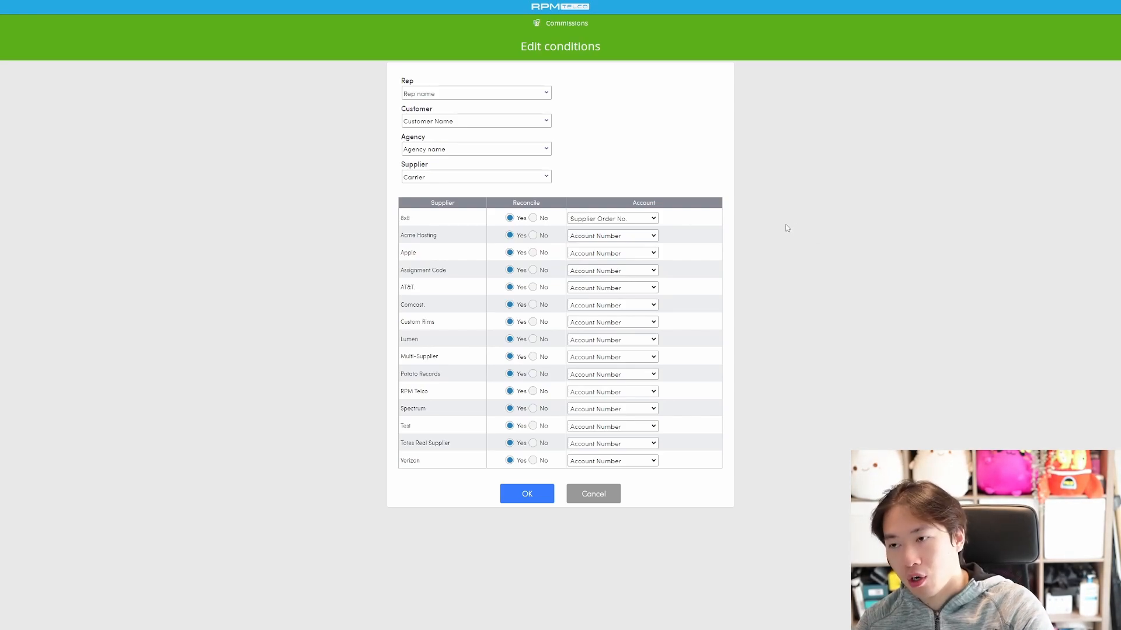
pyautogui.click(619, 221)
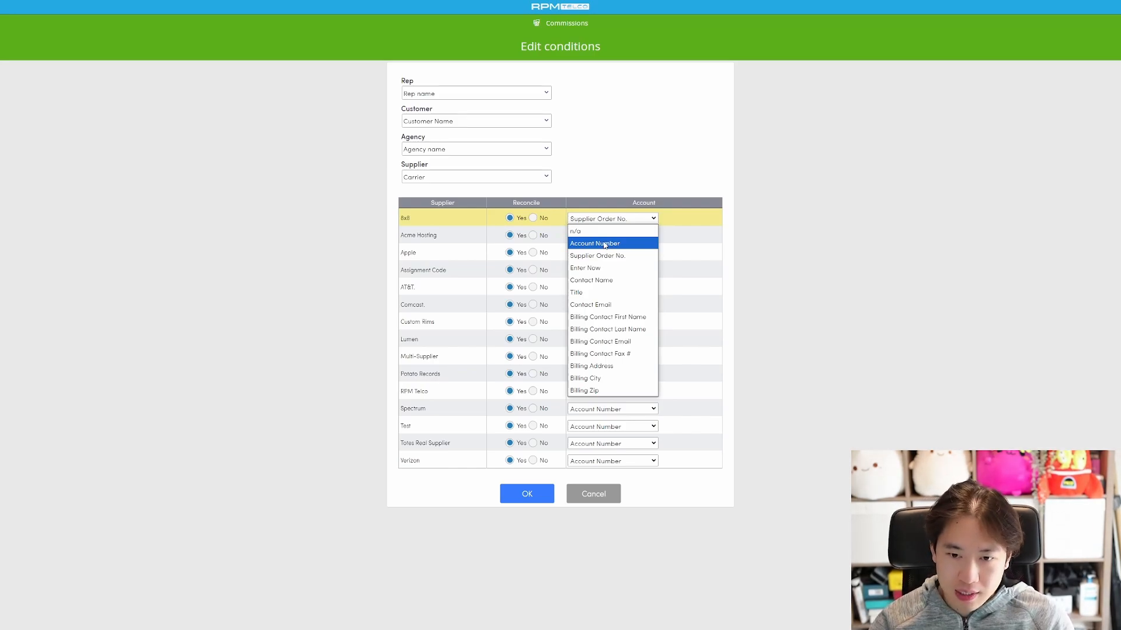
pyautogui.click(604, 244)
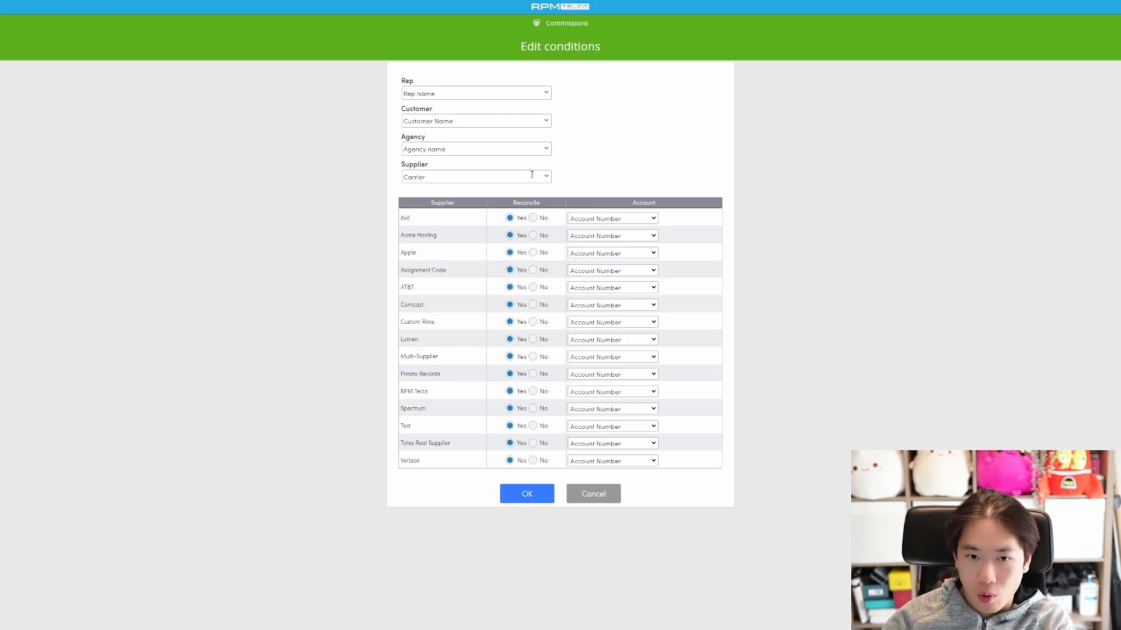
# Step: Check the field choices offered for Rep, Supplier and Customer, and save the conditions
pyautogui.click(513, 93)
pyautogui.click(563, 134)
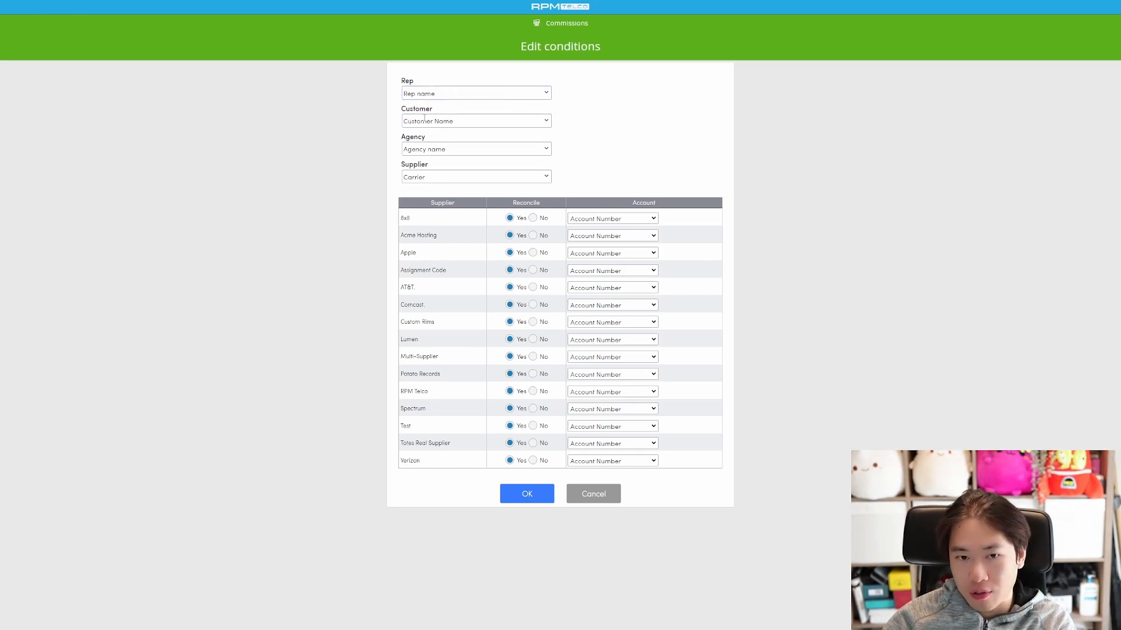
pyautogui.click(432, 175)
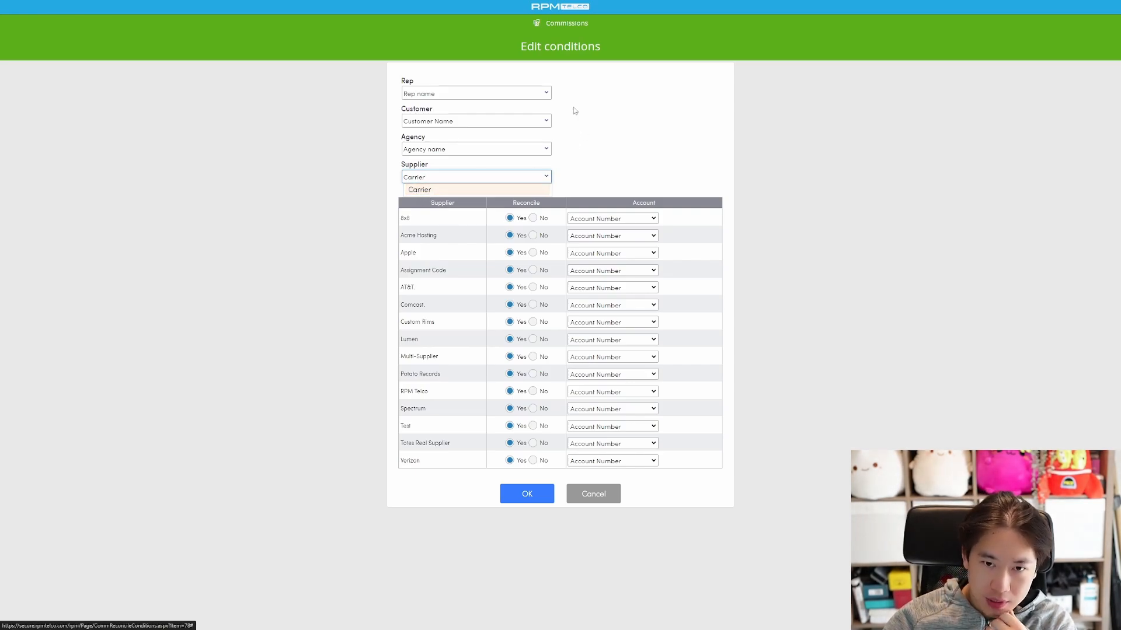
pyautogui.click(630, 113)
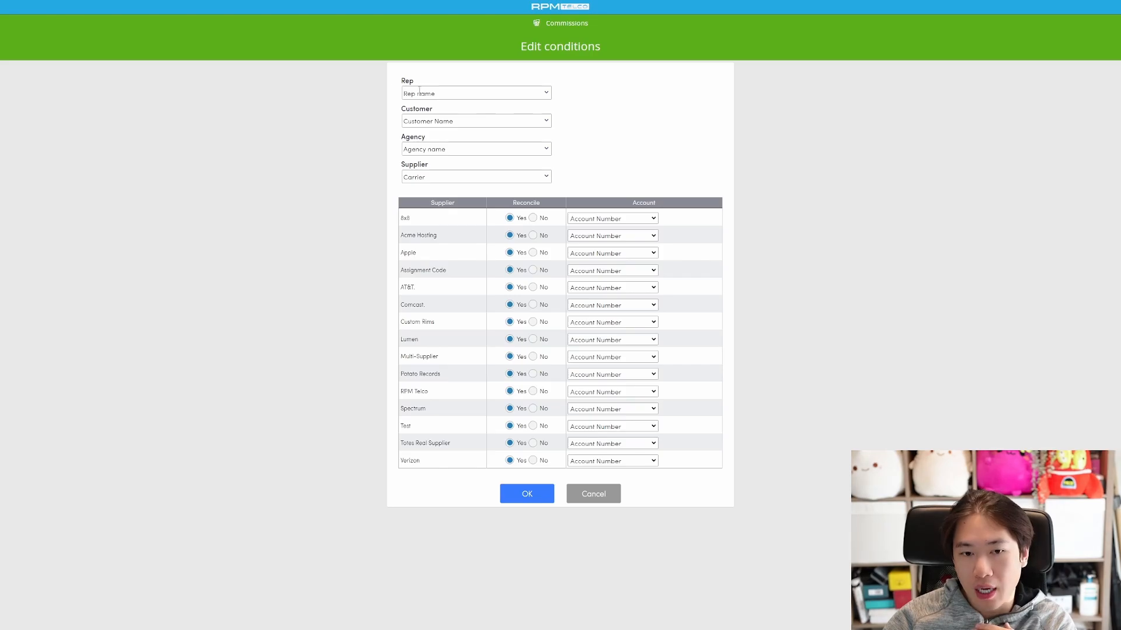
pyautogui.click(426, 93)
pyautogui.click(627, 132)
pyautogui.click(490, 120)
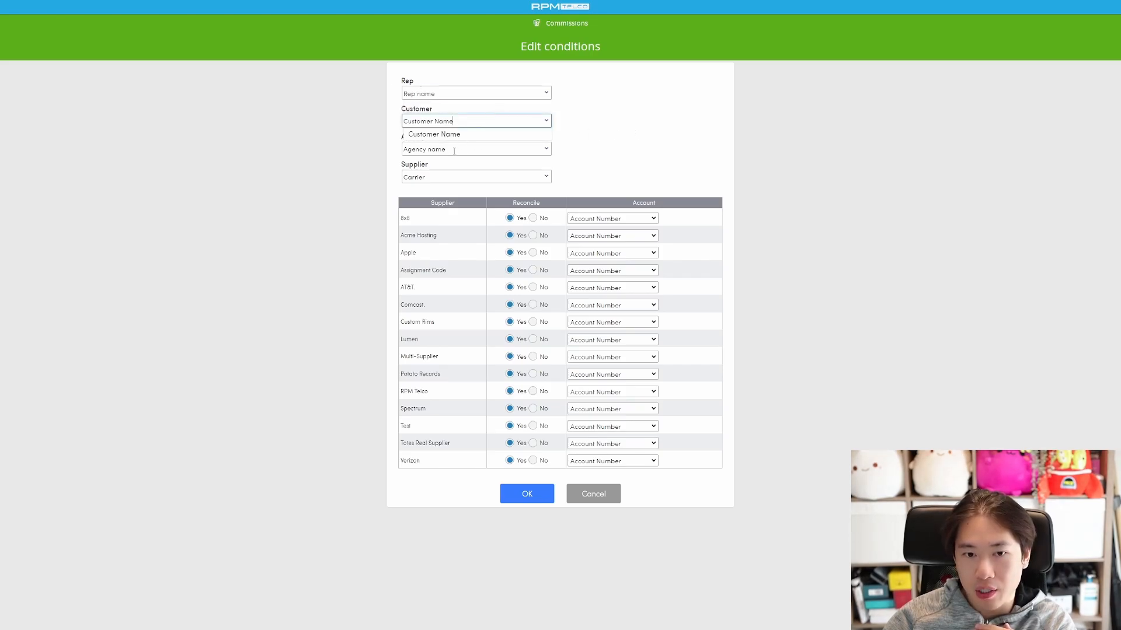
pyautogui.click(645, 164)
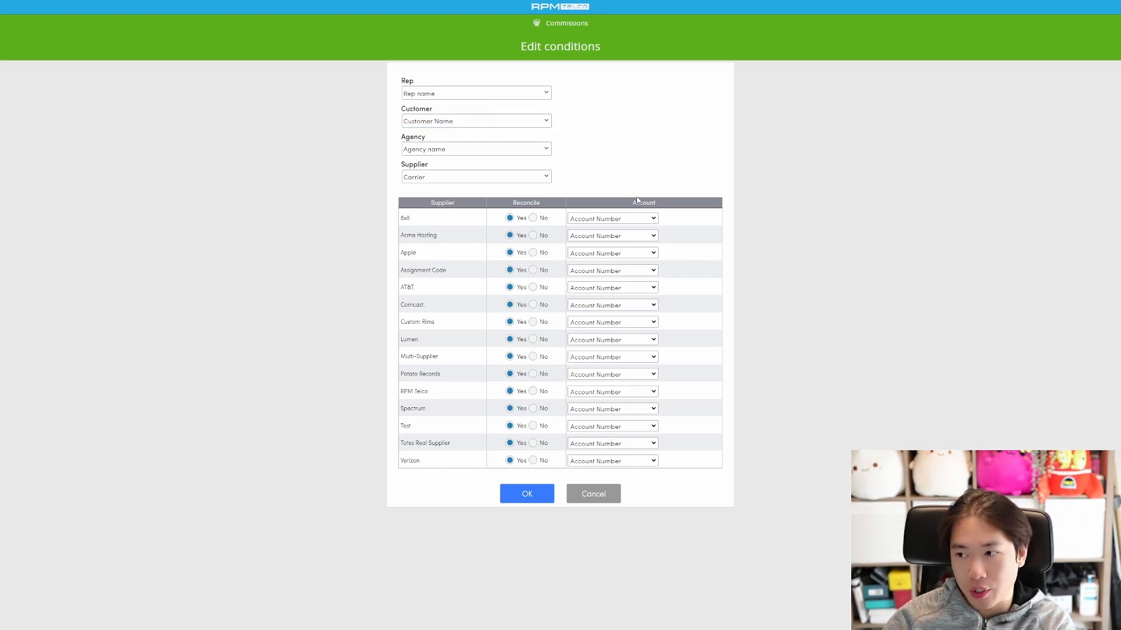
pyautogui.click(542, 496)
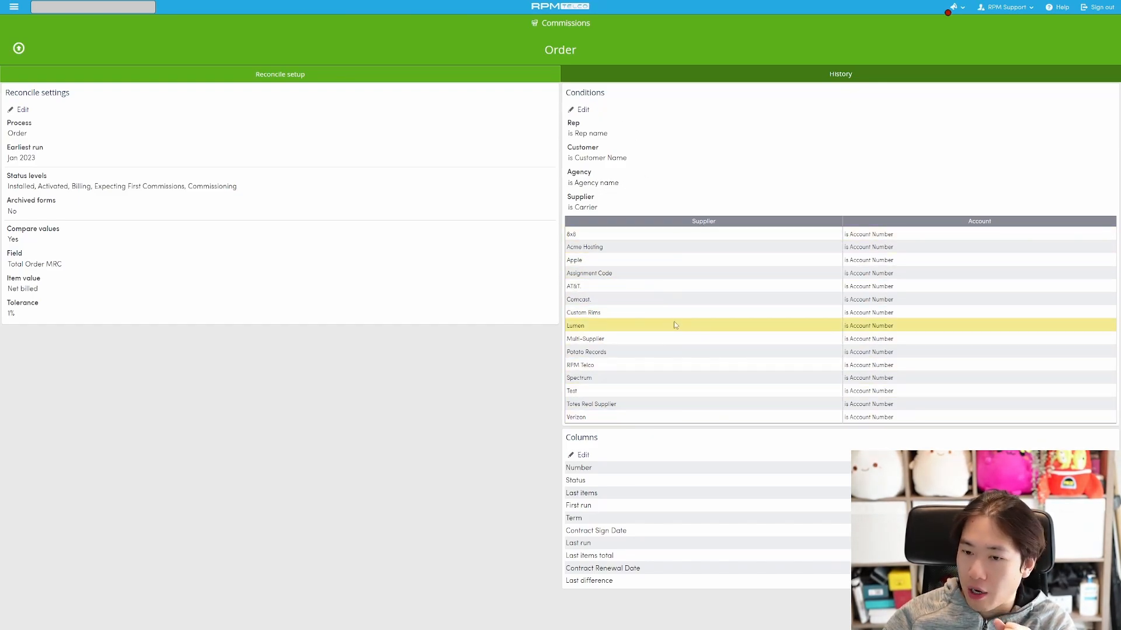
# Step: Reopen the conditions and try excluding Comcast and Custom Rims from reconciliation, ending with both included
pyautogui.click(579, 114)
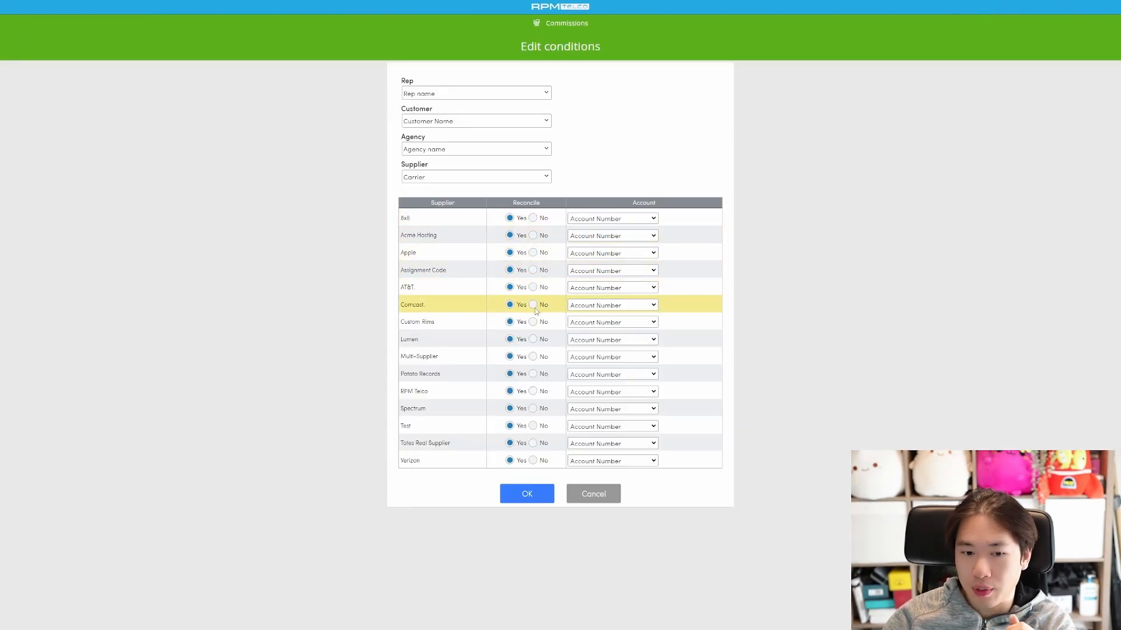
pyautogui.click(534, 306)
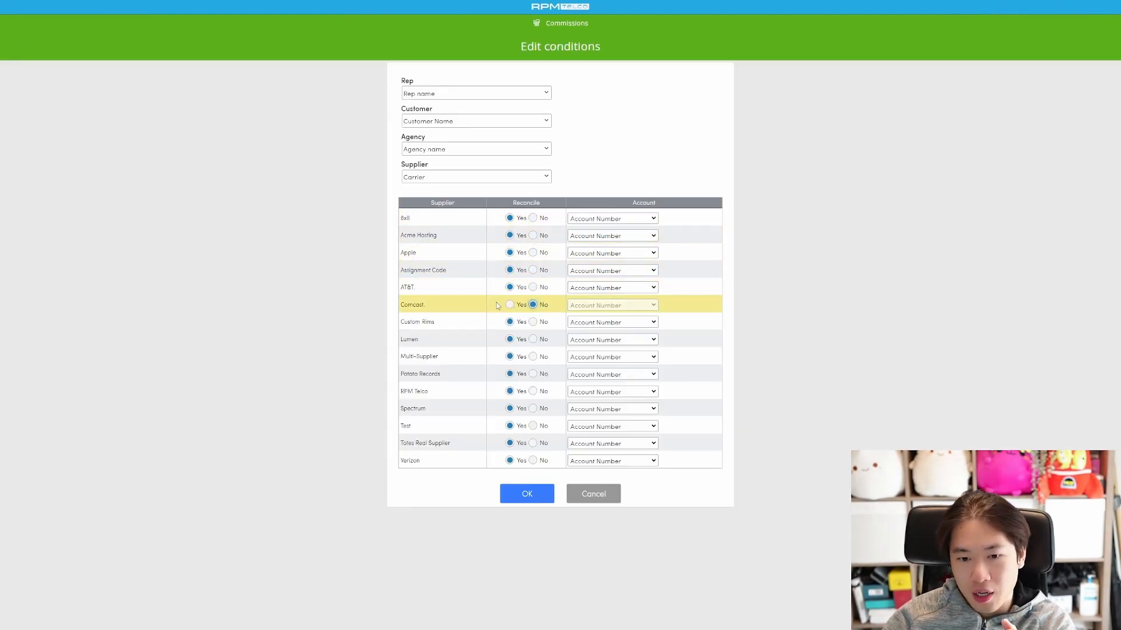
pyautogui.click(533, 322)
pyautogui.click(509, 305)
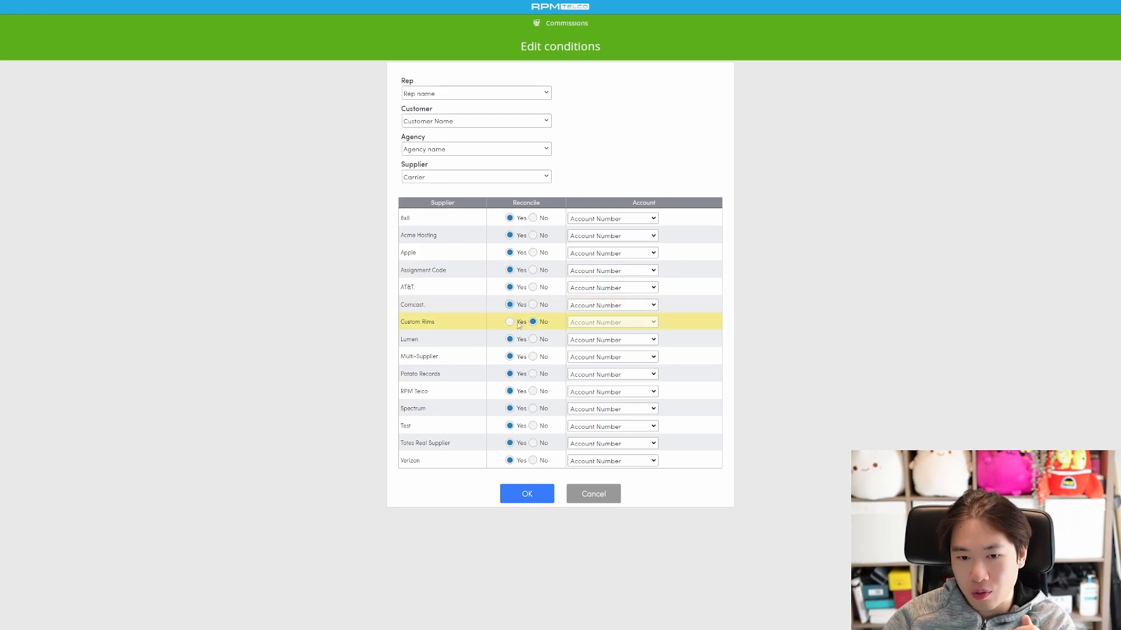
pyautogui.click(516, 322)
# Step: Exclude Lumen, Custom Rims, Comcast and Multi-Supplier from reconciliation, and try excluding Potato Records, ending with it included
pyautogui.click(532, 340)
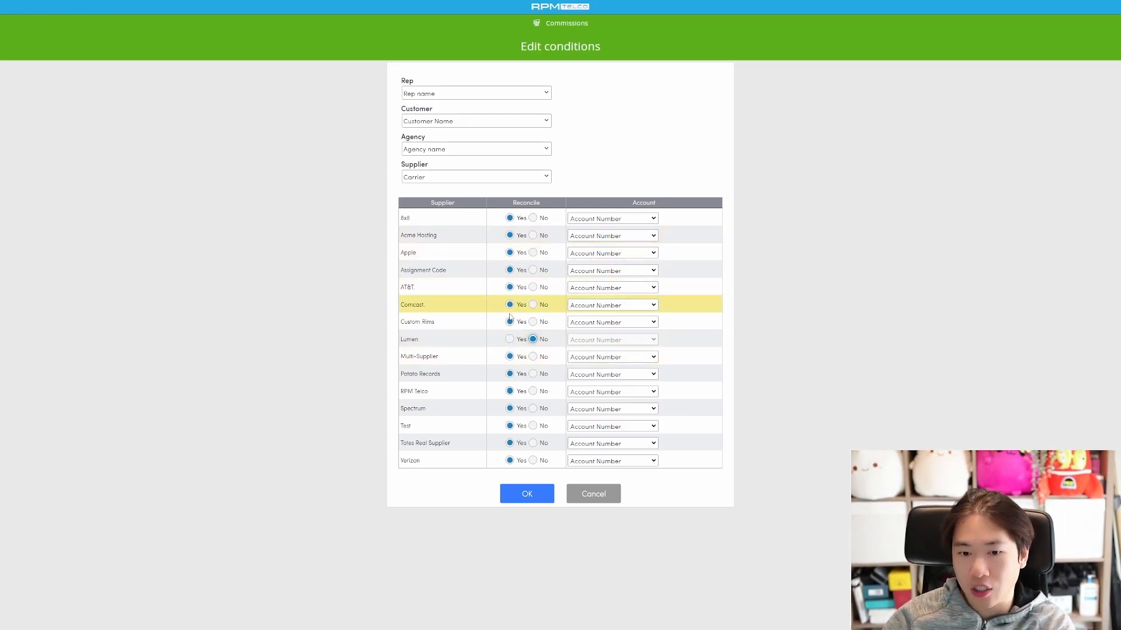
pyautogui.click(533, 322)
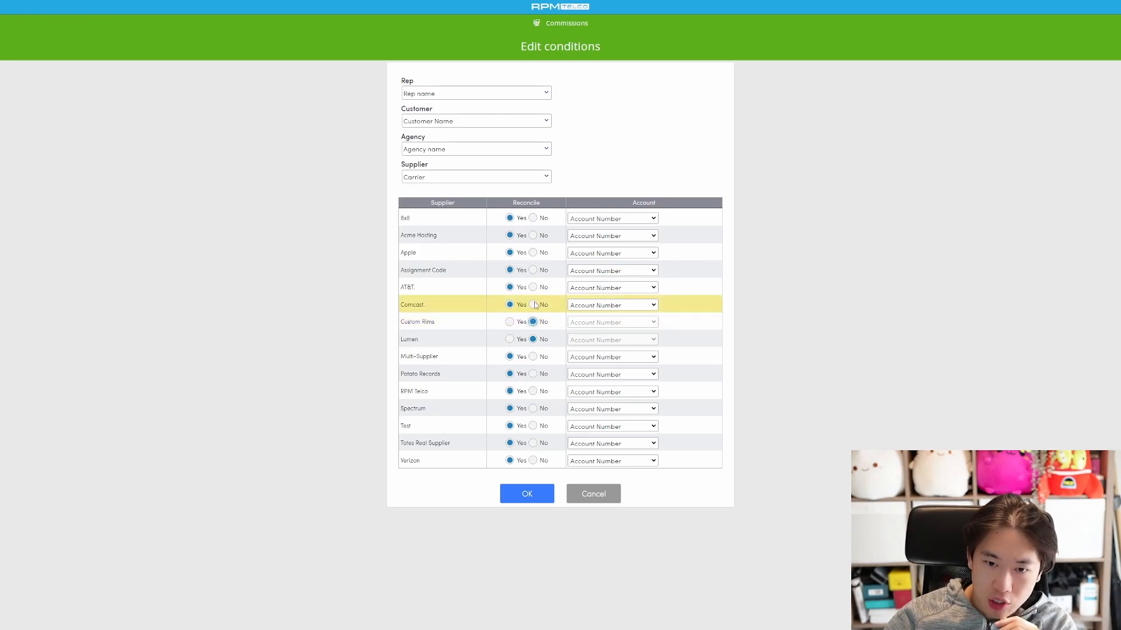
pyautogui.click(533, 304)
pyautogui.click(533, 357)
pyautogui.click(533, 374)
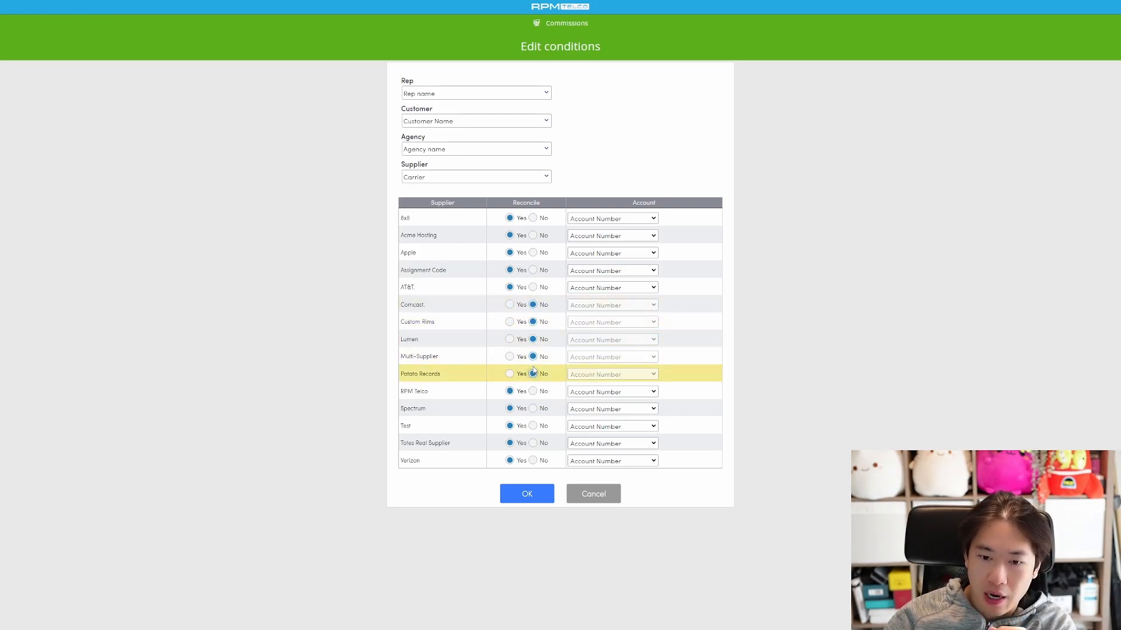
pyautogui.click(510, 373)
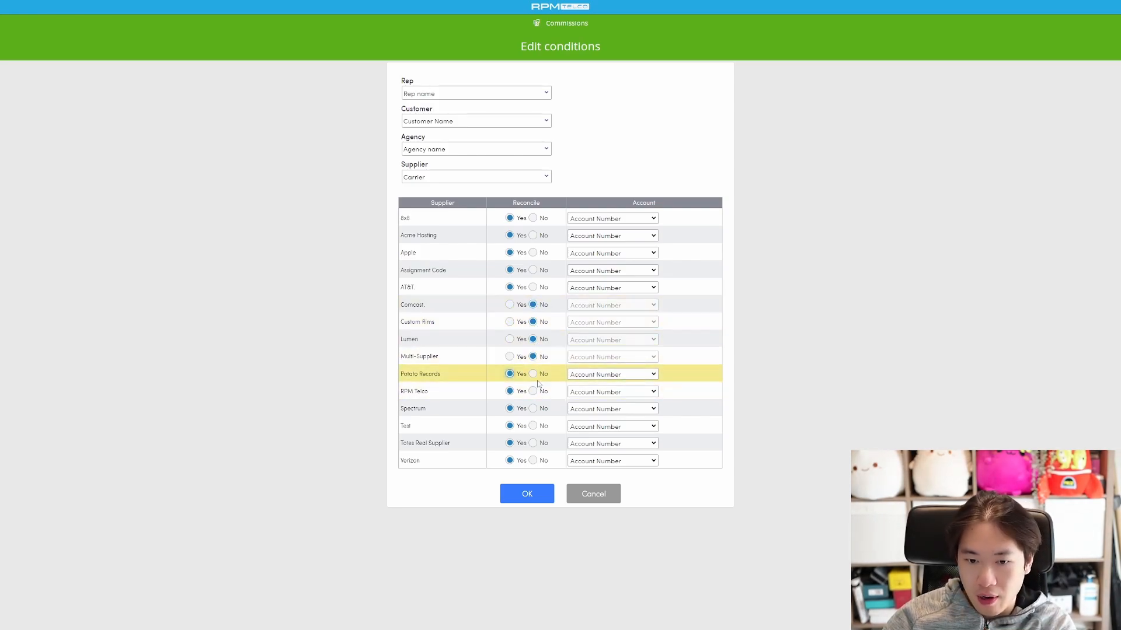
# Step: Include Comcast, Custom Rims, Lumen and Multi-Supplier in reconciliation again and save the conditions
pyautogui.click(510, 304)
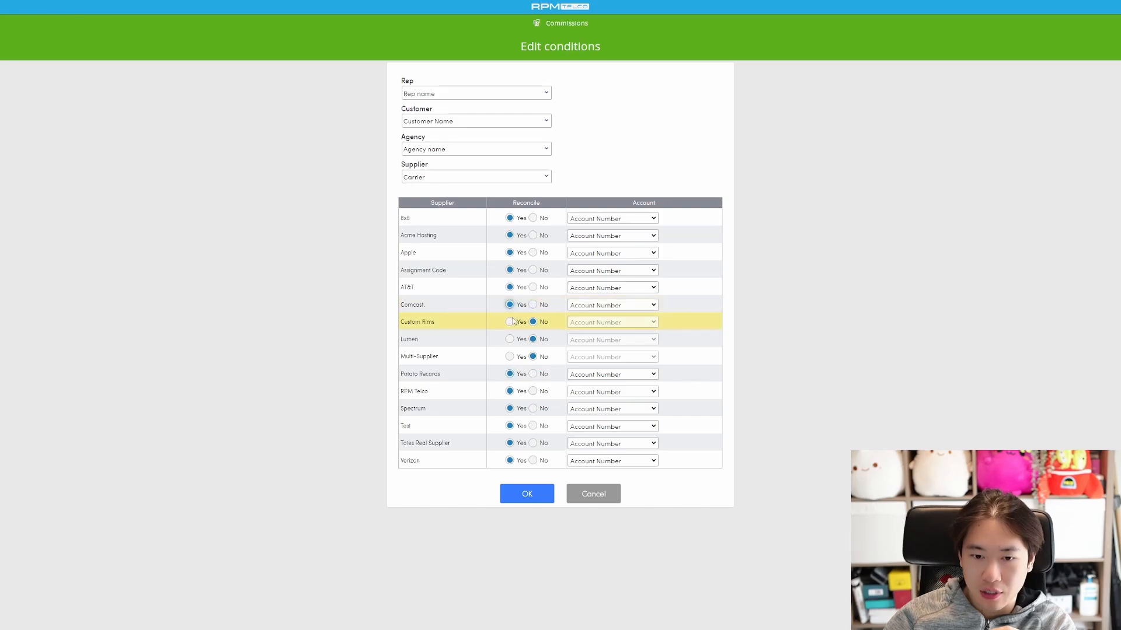
pyautogui.click(510, 322)
pyautogui.click(510, 339)
pyautogui.click(510, 356)
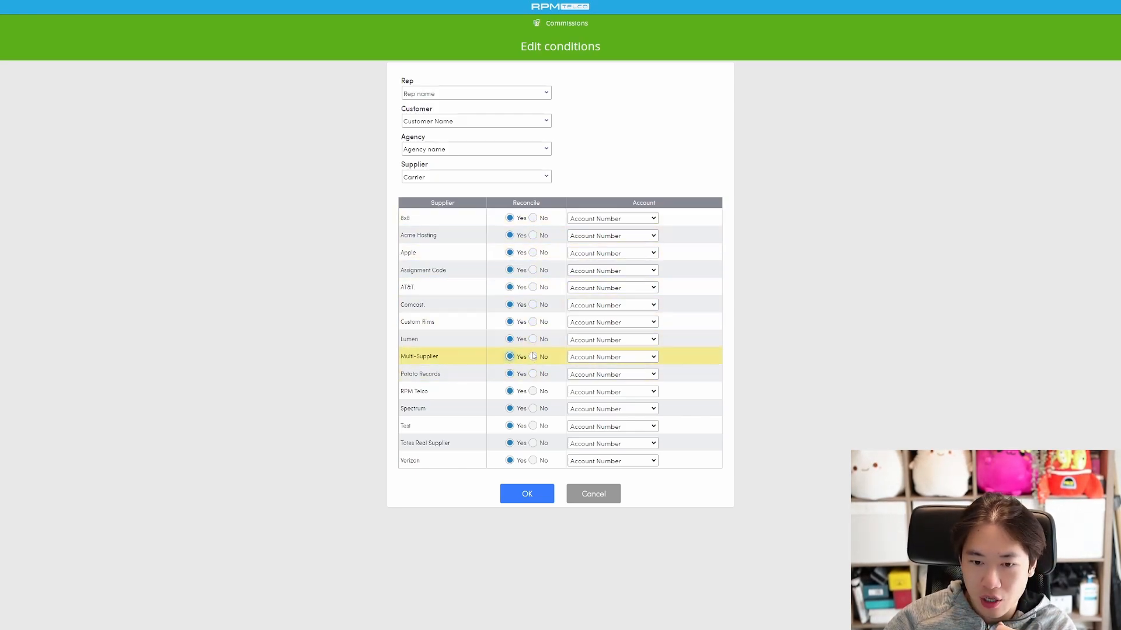
pyautogui.click(535, 497)
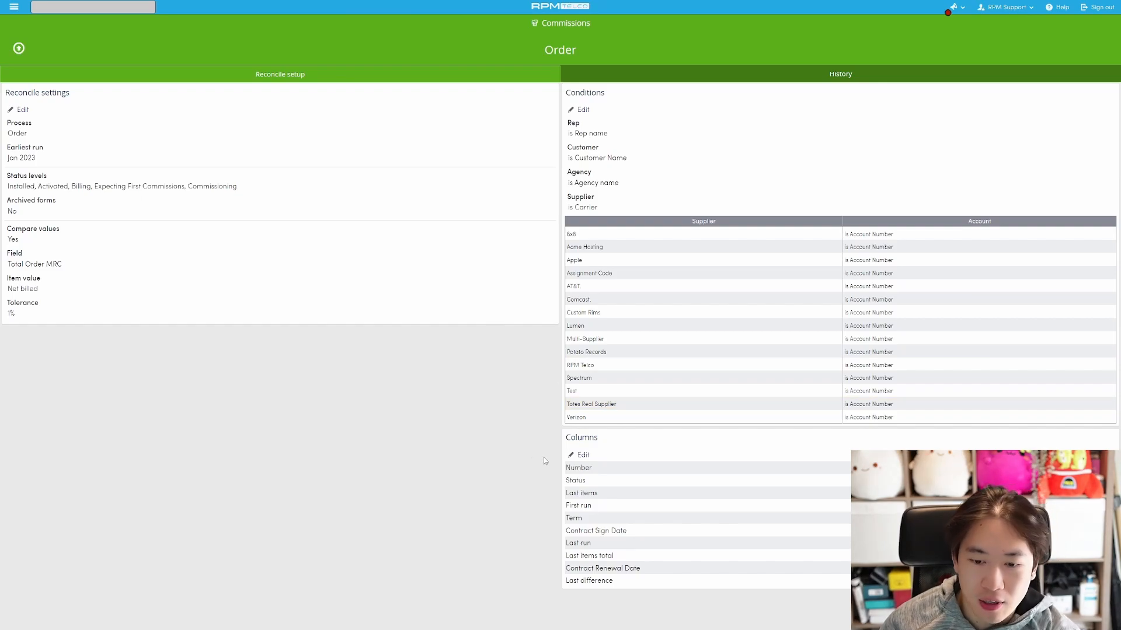
# Step: Open the column setup, review the Commissions columns that can be added, and leave without saving
pyautogui.click(577, 456)
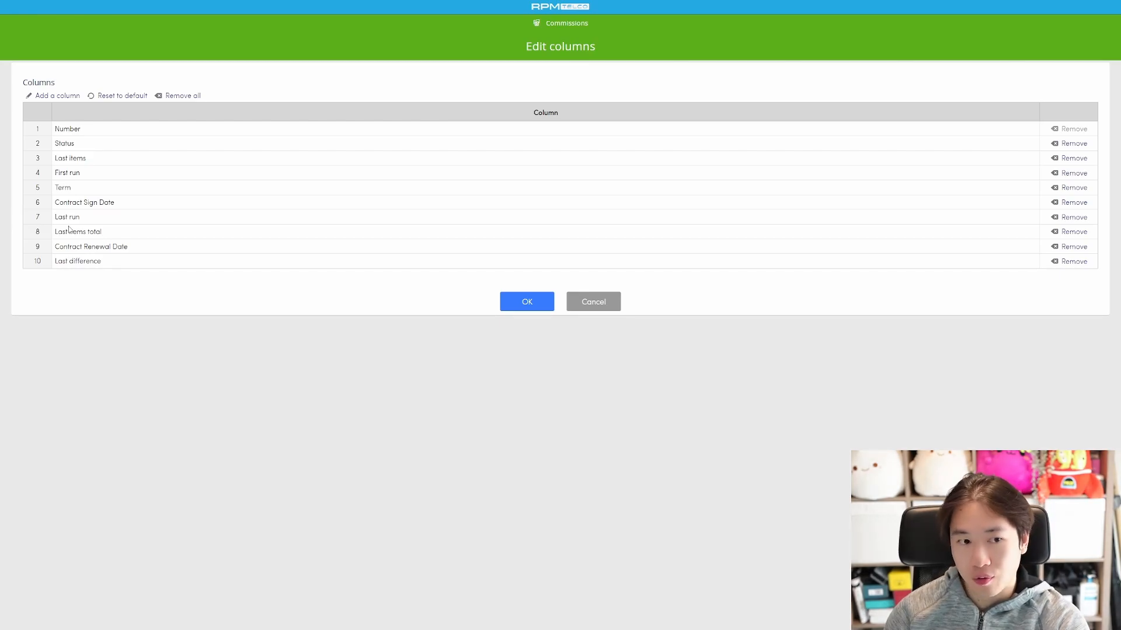
pyautogui.click(63, 98)
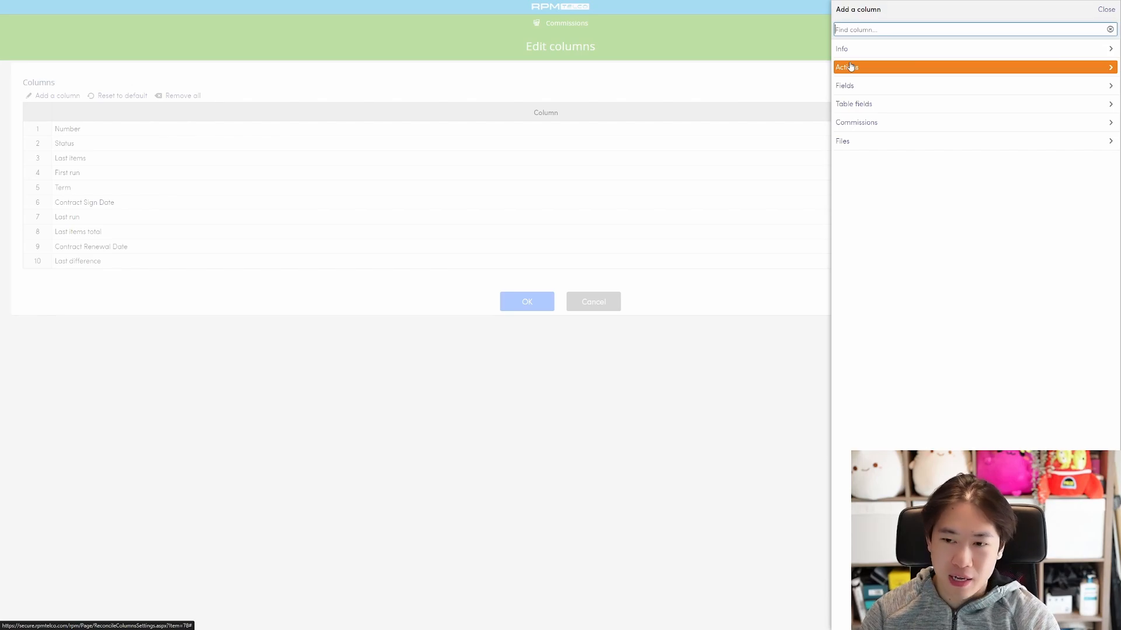
pyautogui.click(868, 121)
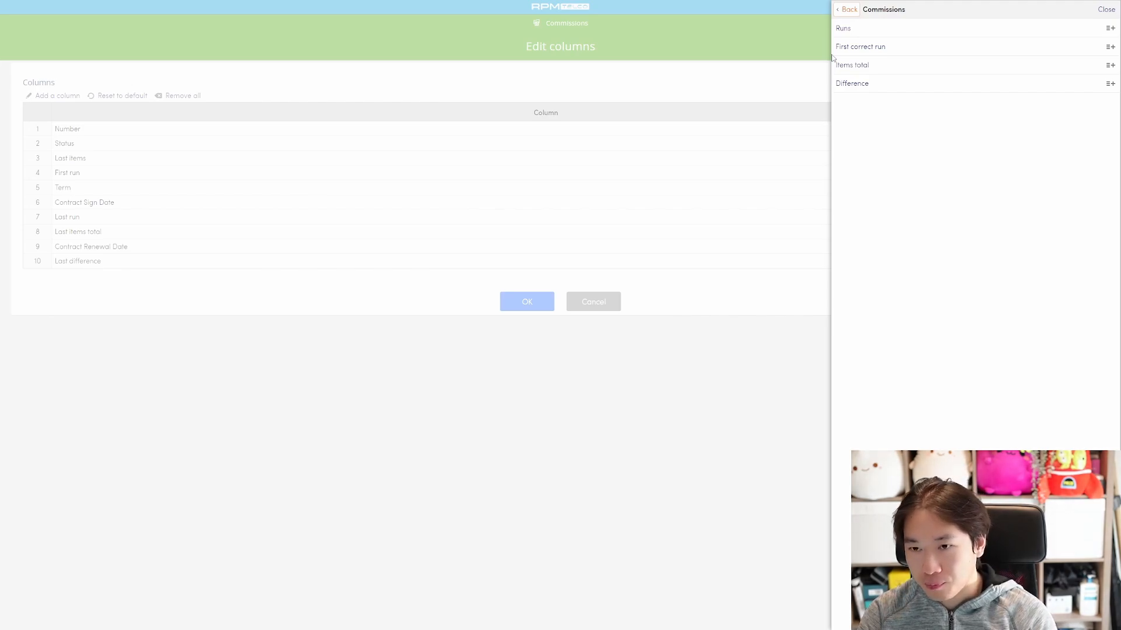
pyautogui.click(1106, 10)
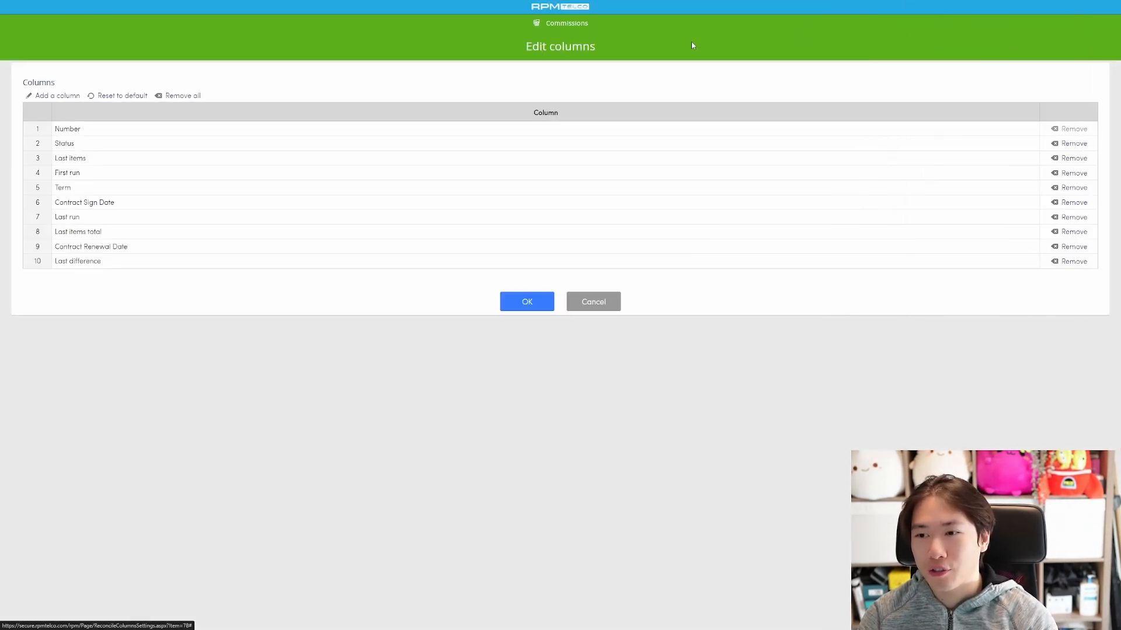
pyautogui.click(575, 299)
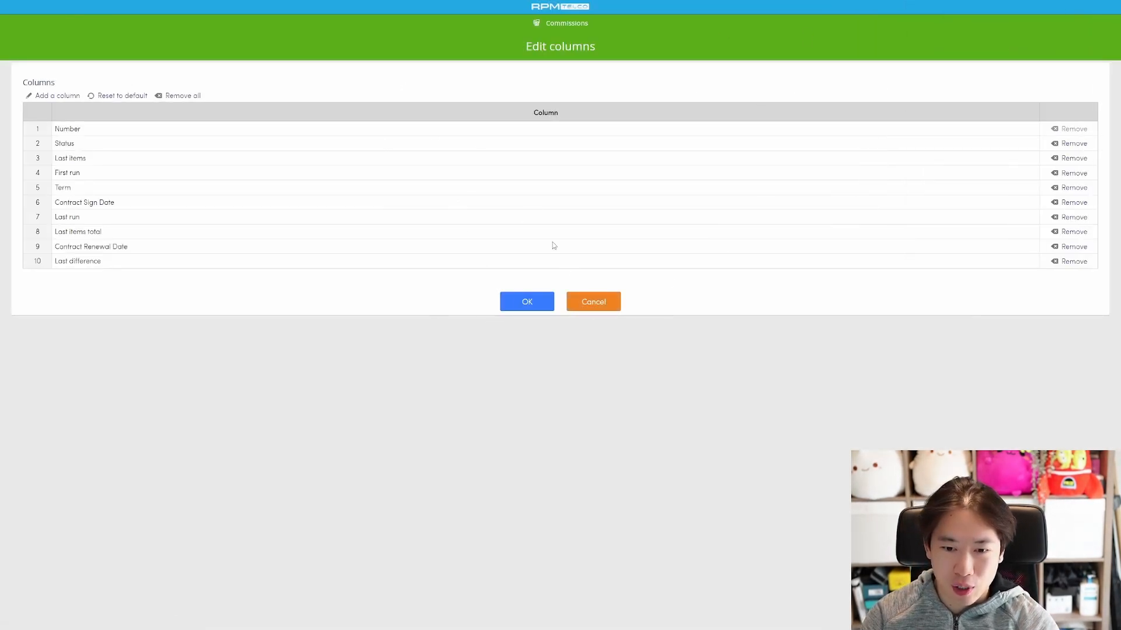
pyautogui.click(585, 308)
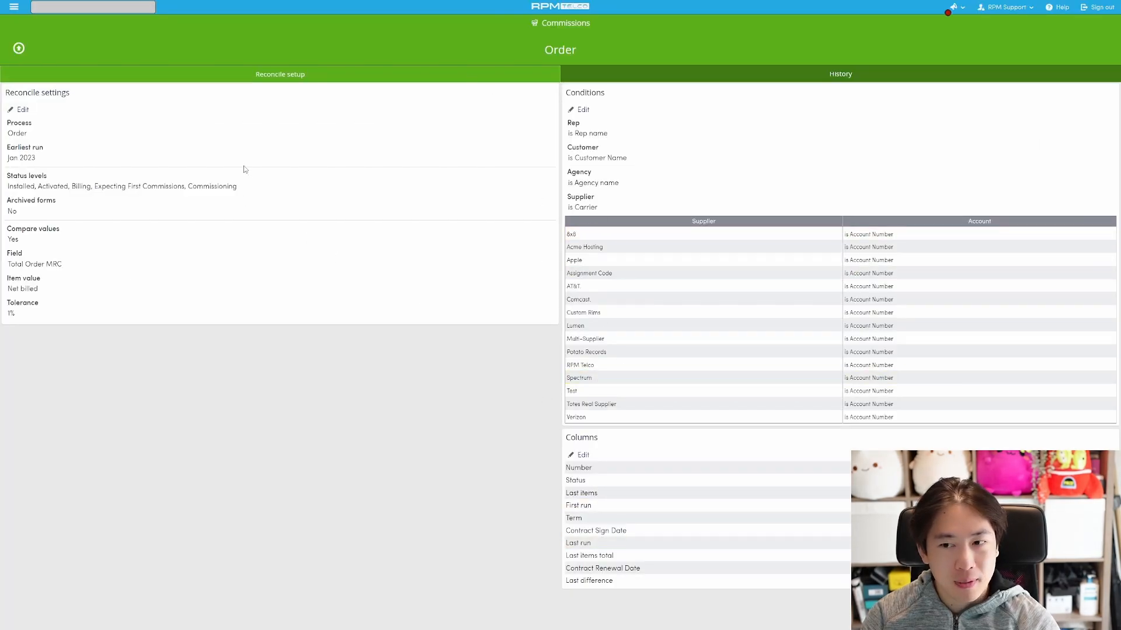
# Step: Return to the Order reconciliation results and view the No match list
pyautogui.click(14, 51)
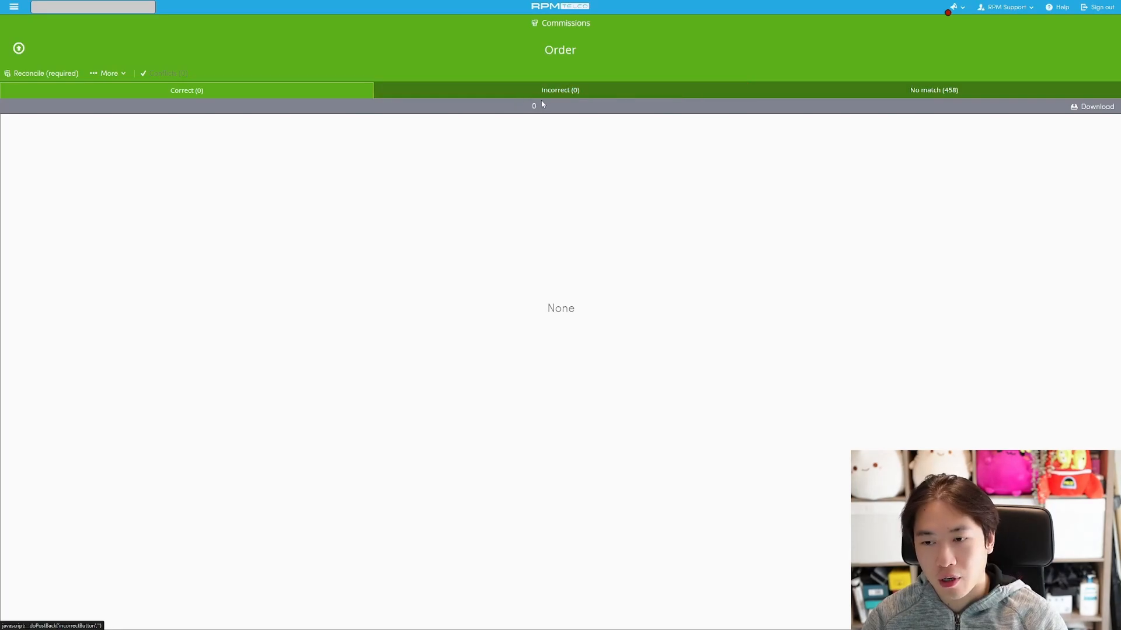
pyautogui.click(855, 97)
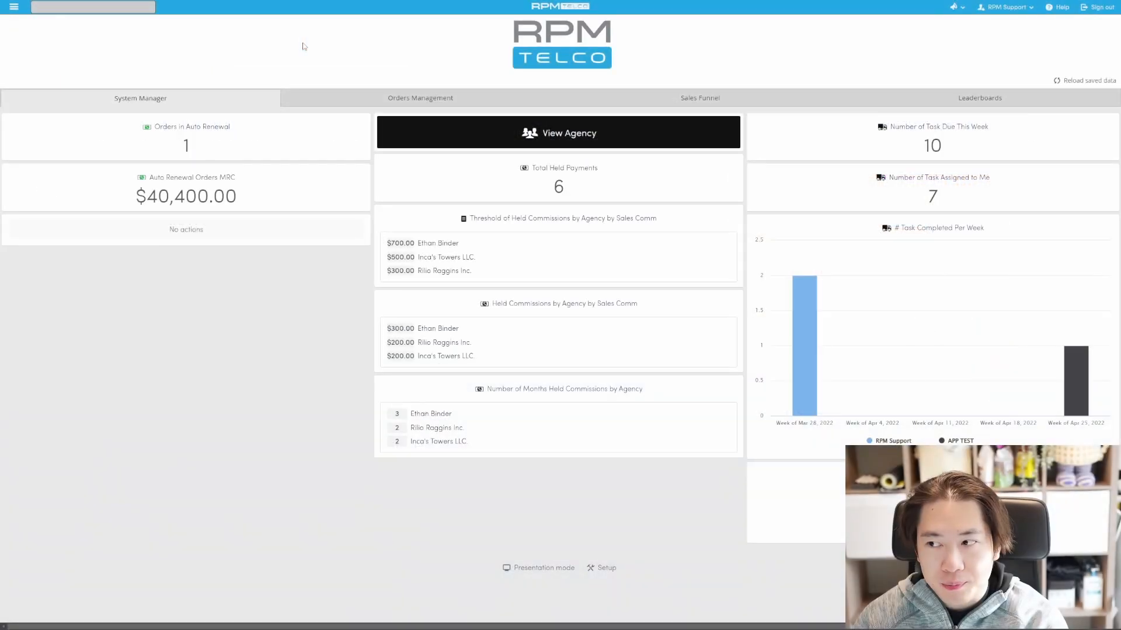
# Step: Open the Order process list to locate its Reconcile option, and go to the Commissions page
pyautogui.click(13, 7)
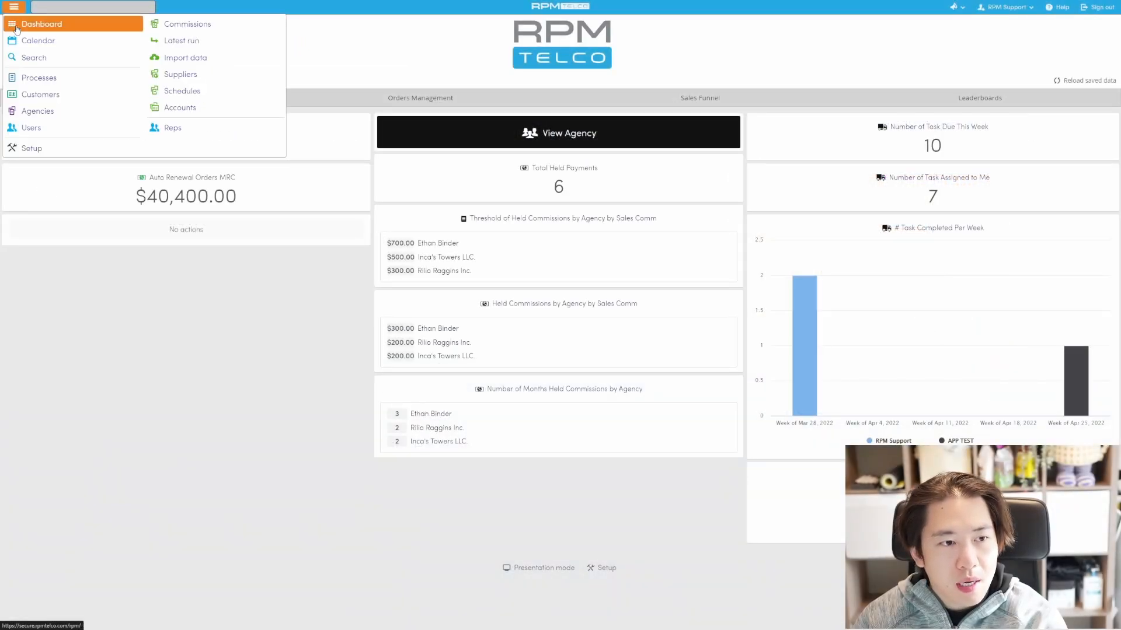
pyautogui.click(26, 81)
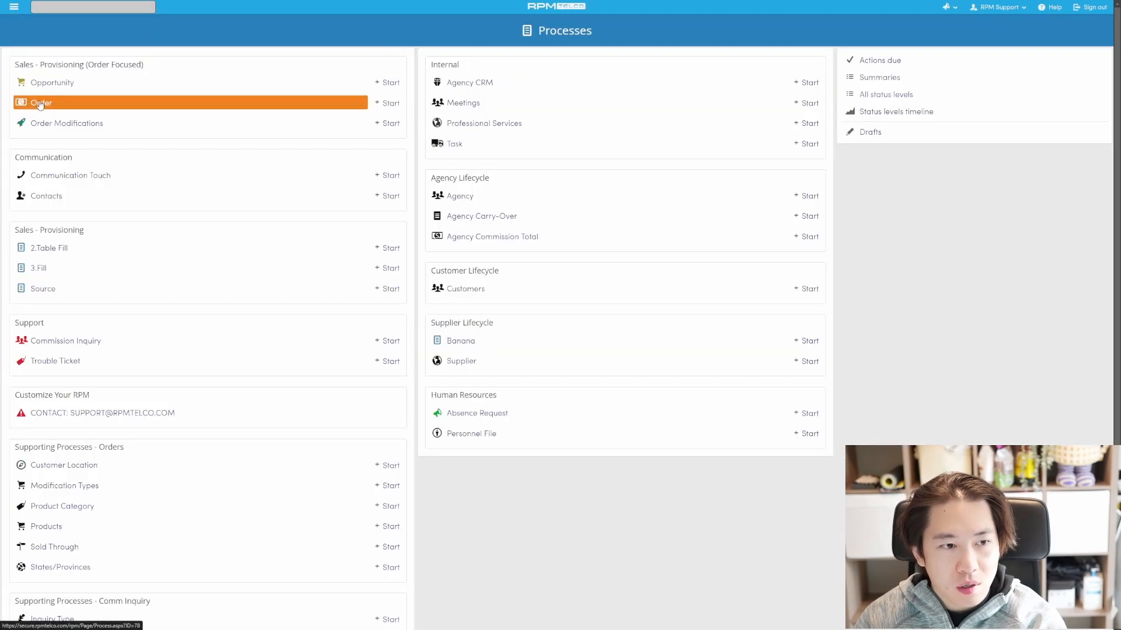
pyautogui.click(40, 104)
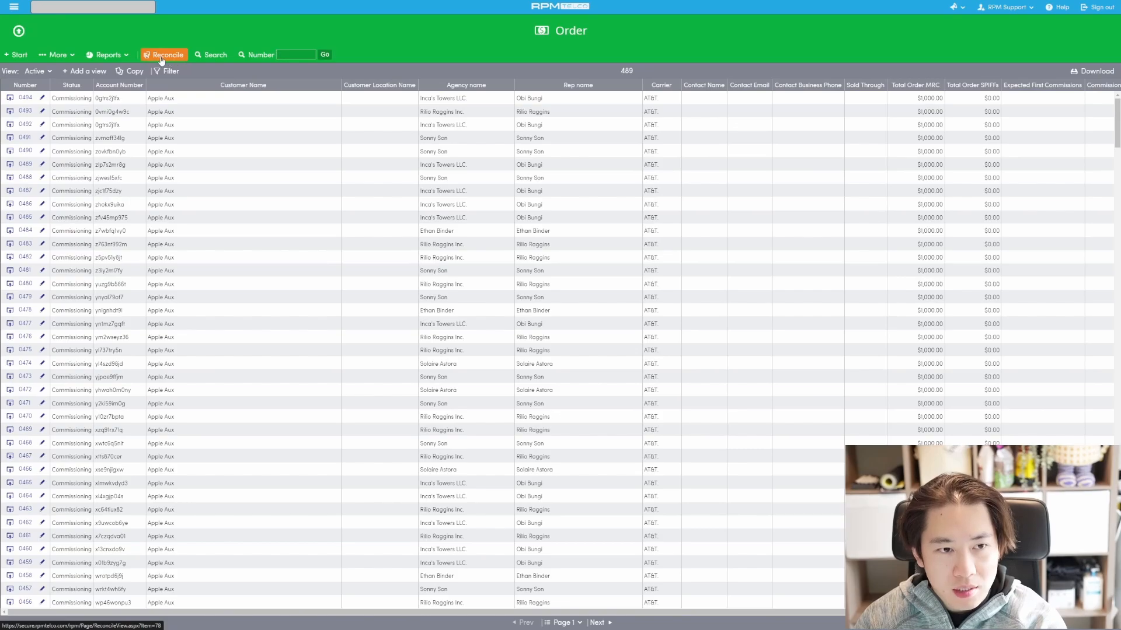
pyautogui.click(16, 15)
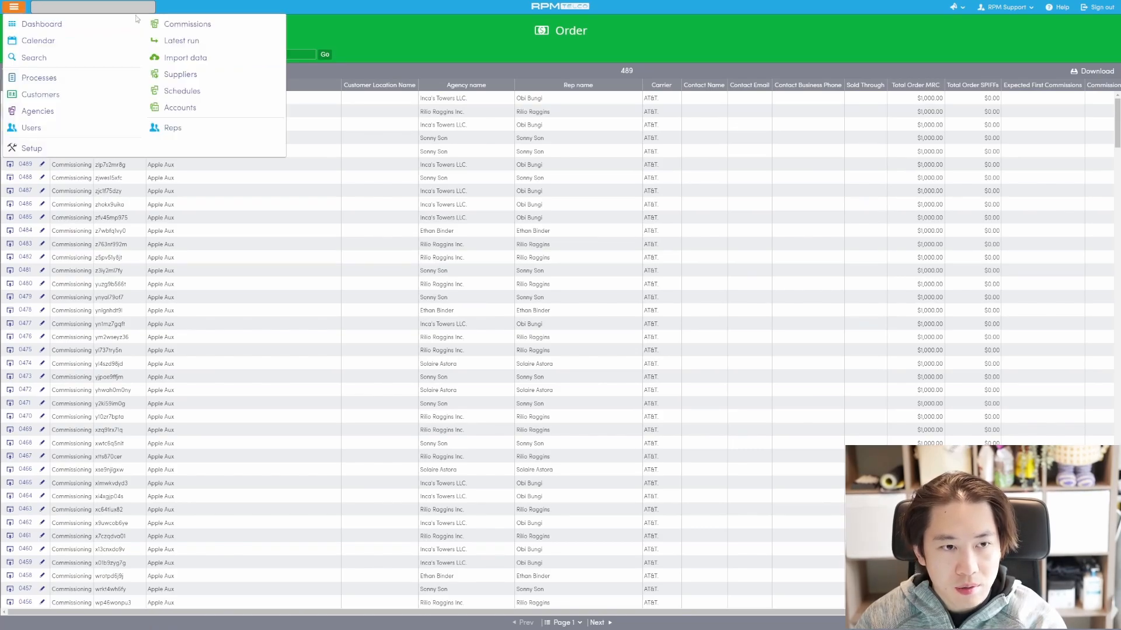
pyautogui.click(175, 23)
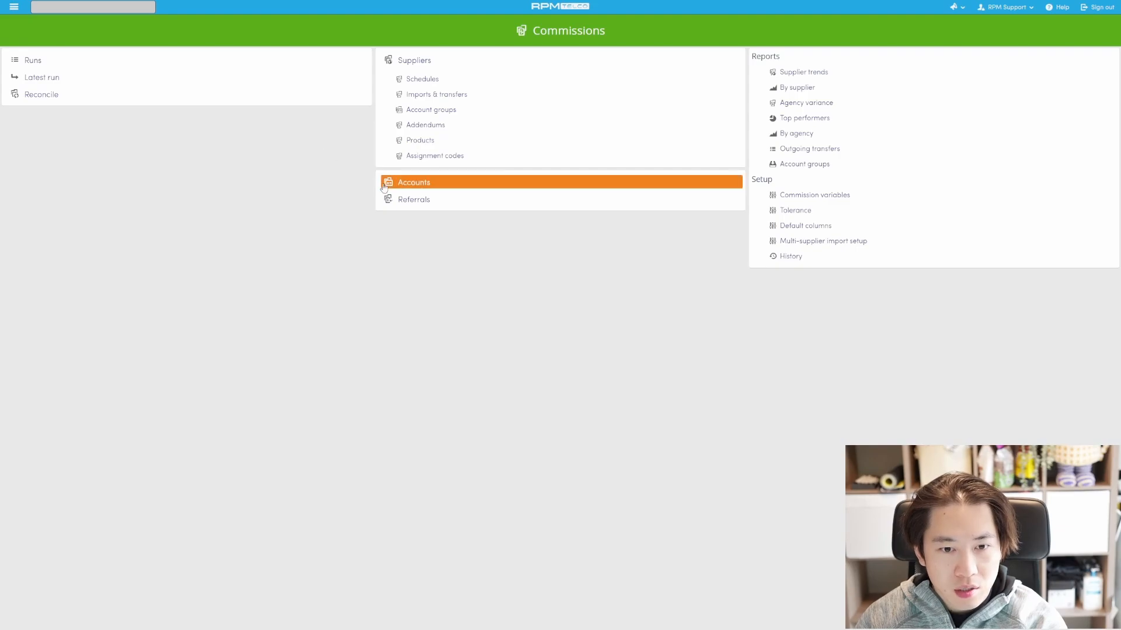
# Step: Open the Order reconciliation from Commissions and look through its No match list
pyautogui.click(219, 97)
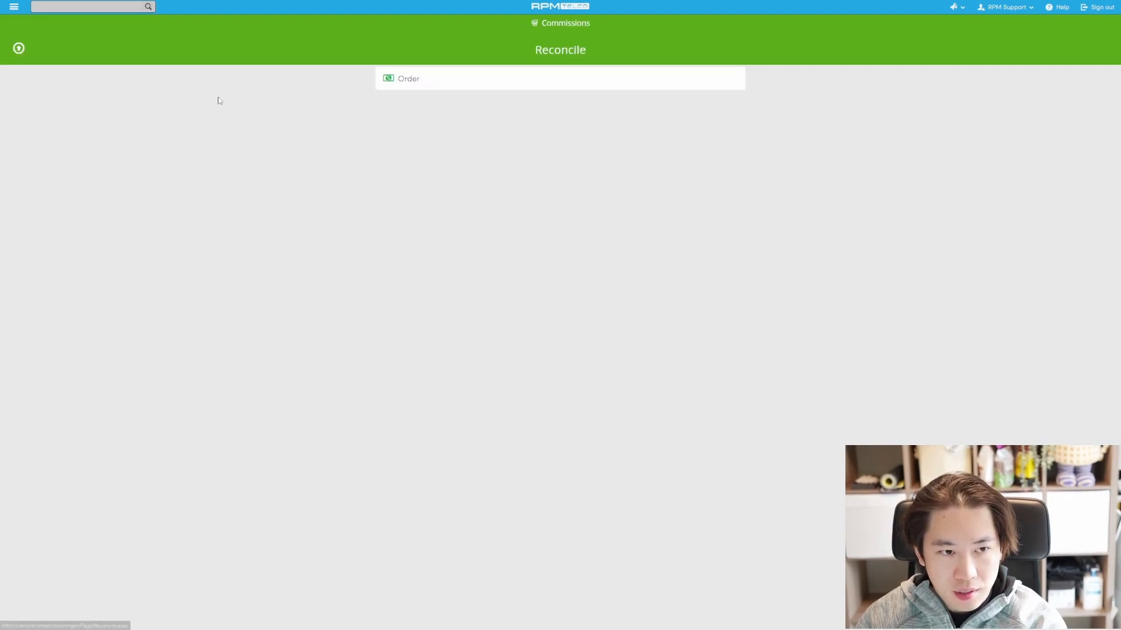
pyautogui.click(406, 86)
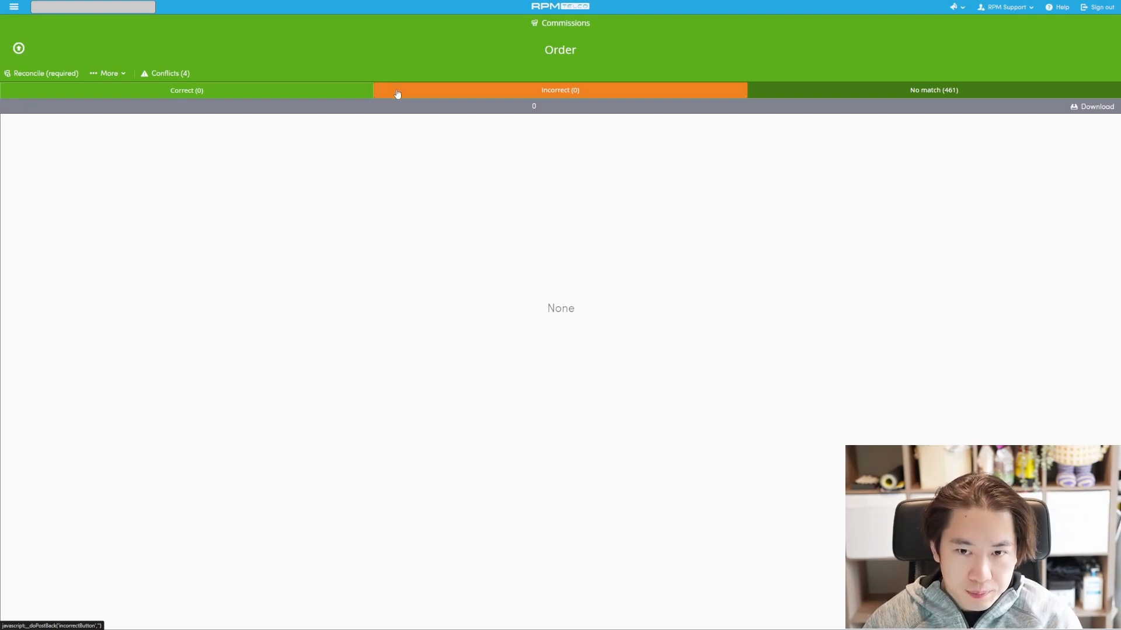
pyautogui.click(854, 96)
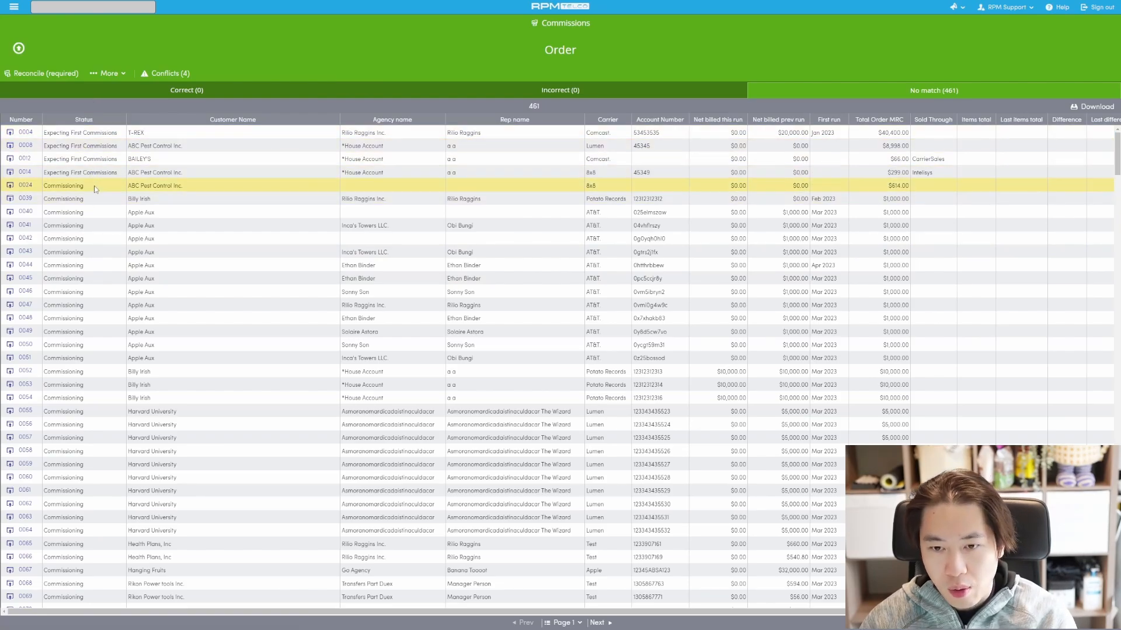
pyautogui.scroll(-3, 93, 227)
pyautogui.scroll(-2, 93, 227)
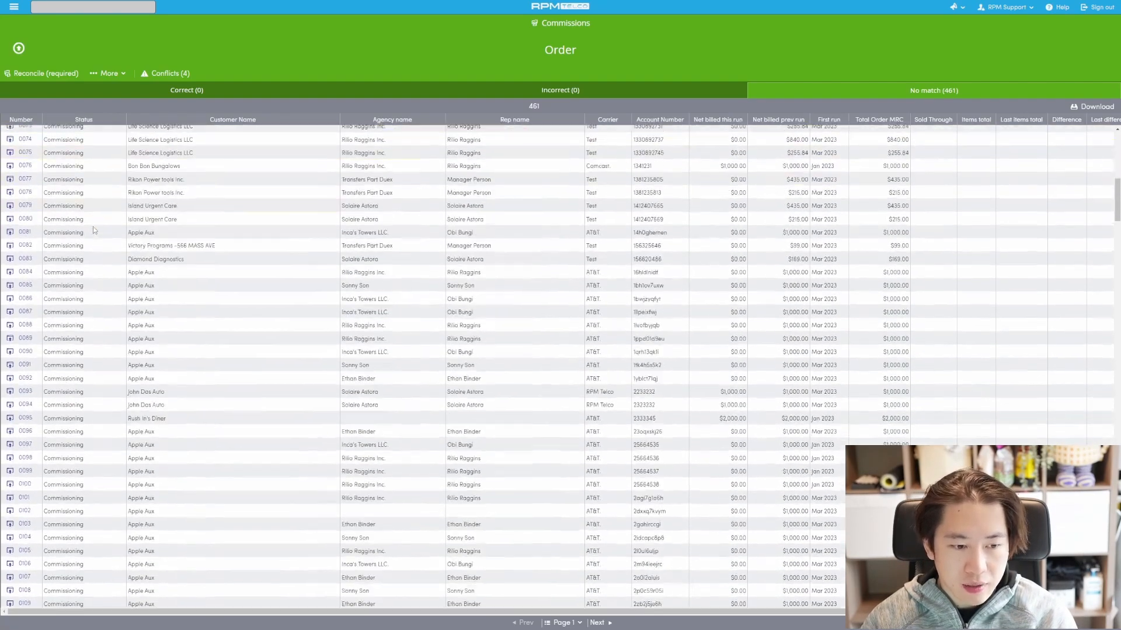
pyautogui.scroll(5, 89, 238)
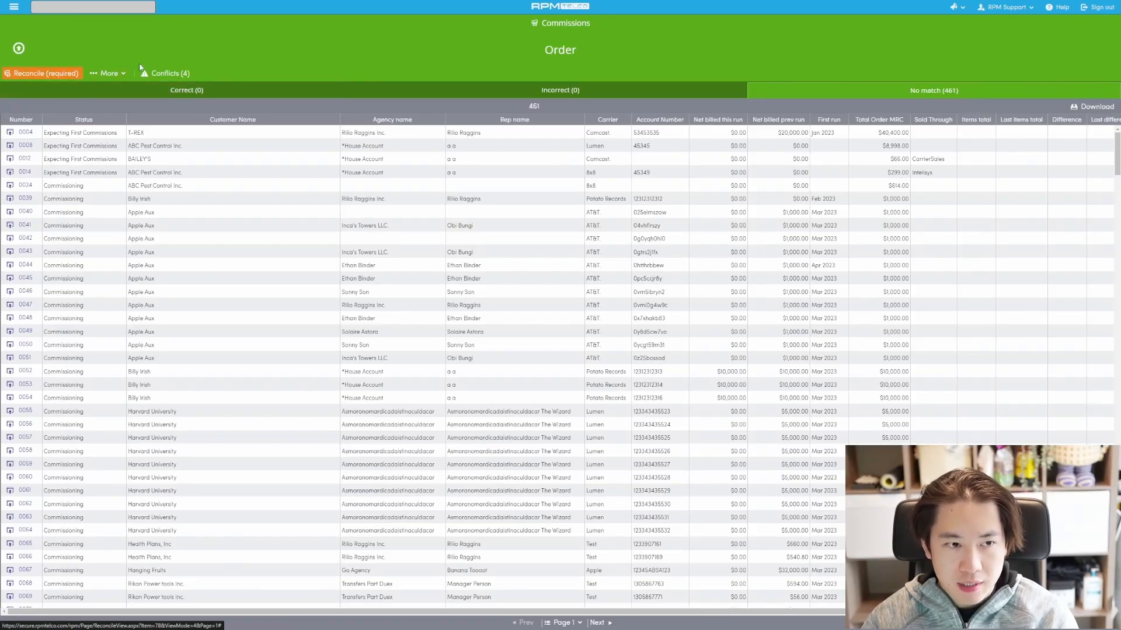
# Step: Run the Order reconciliation and review the item totals and differences in the Correct list
pyautogui.click(76, 77)
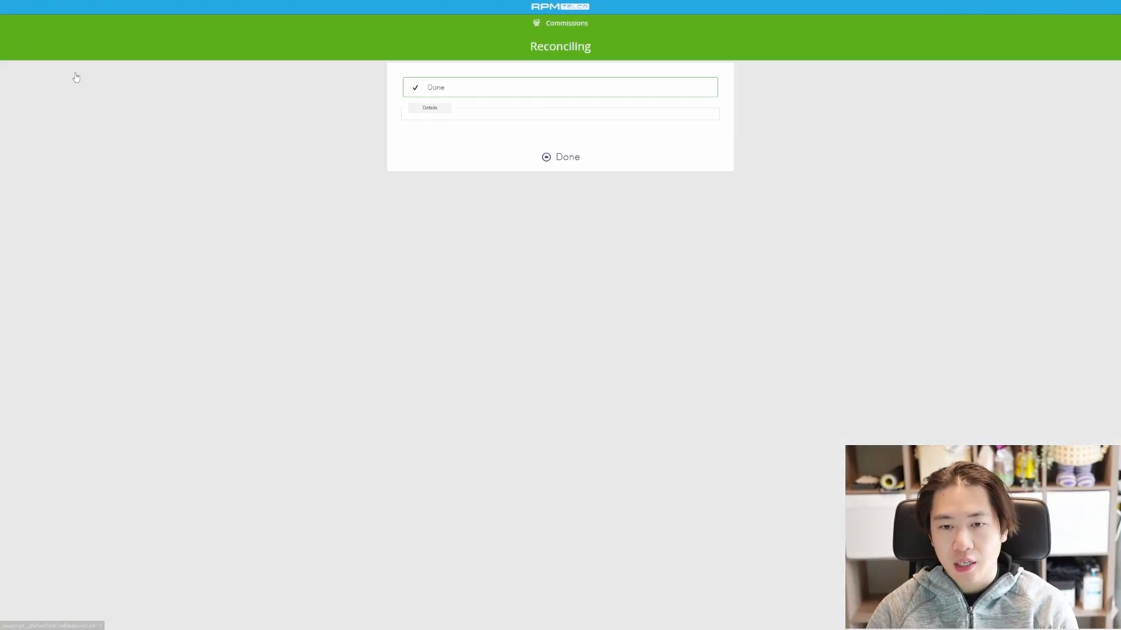
pyautogui.click(545, 158)
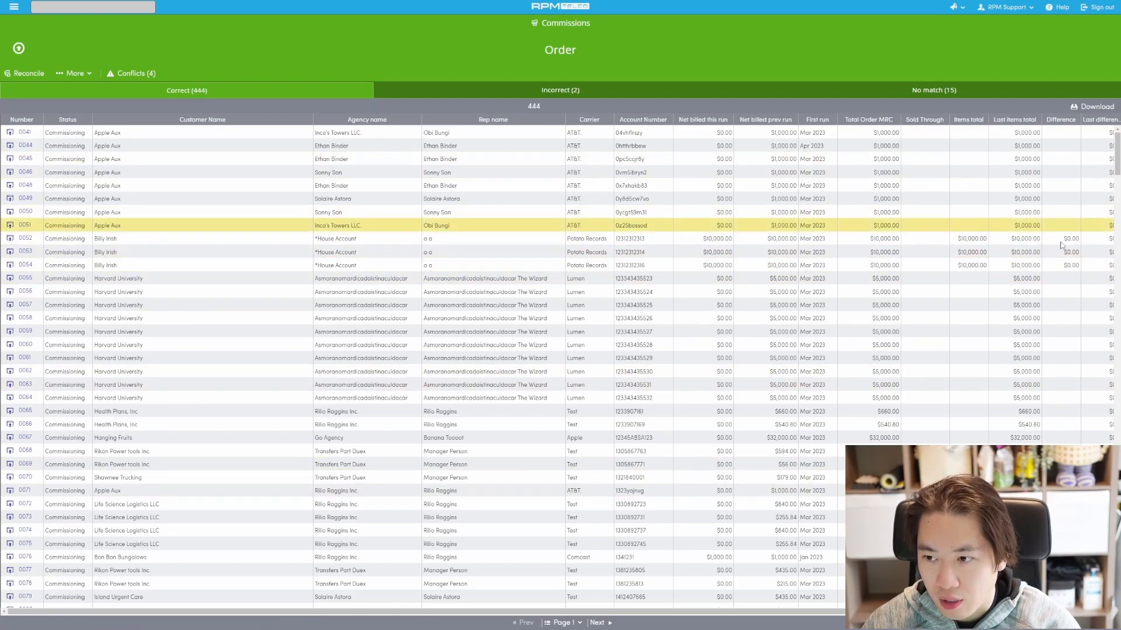
pyautogui.moveTo(1020, 611); pyautogui.dragTo(1034, 612)
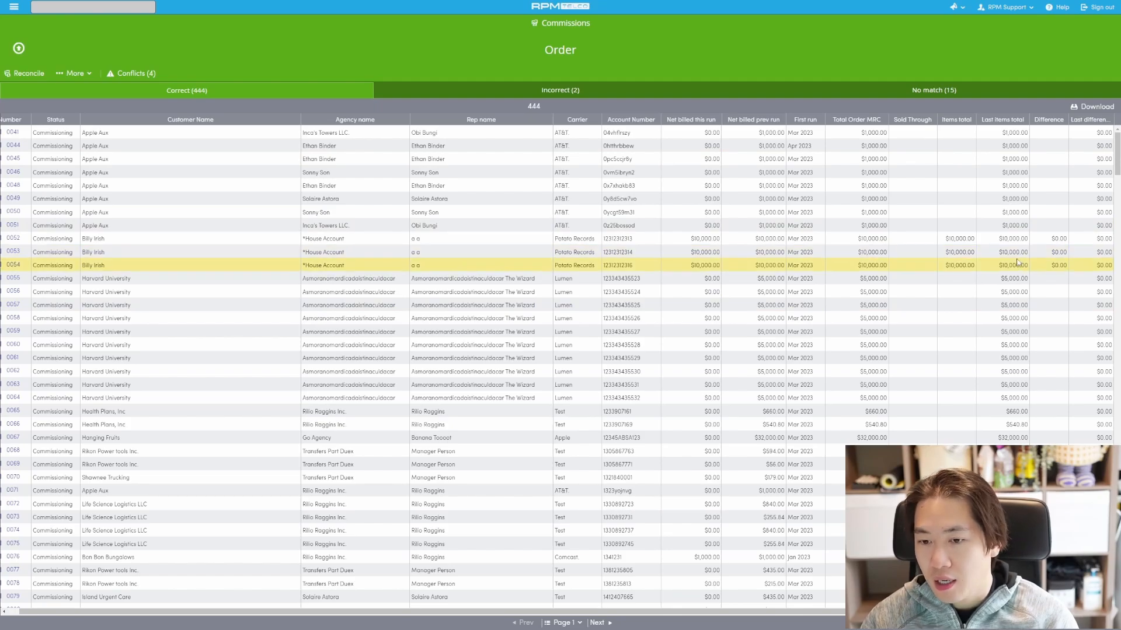
pyautogui.scroll(-6, 1017, 274)
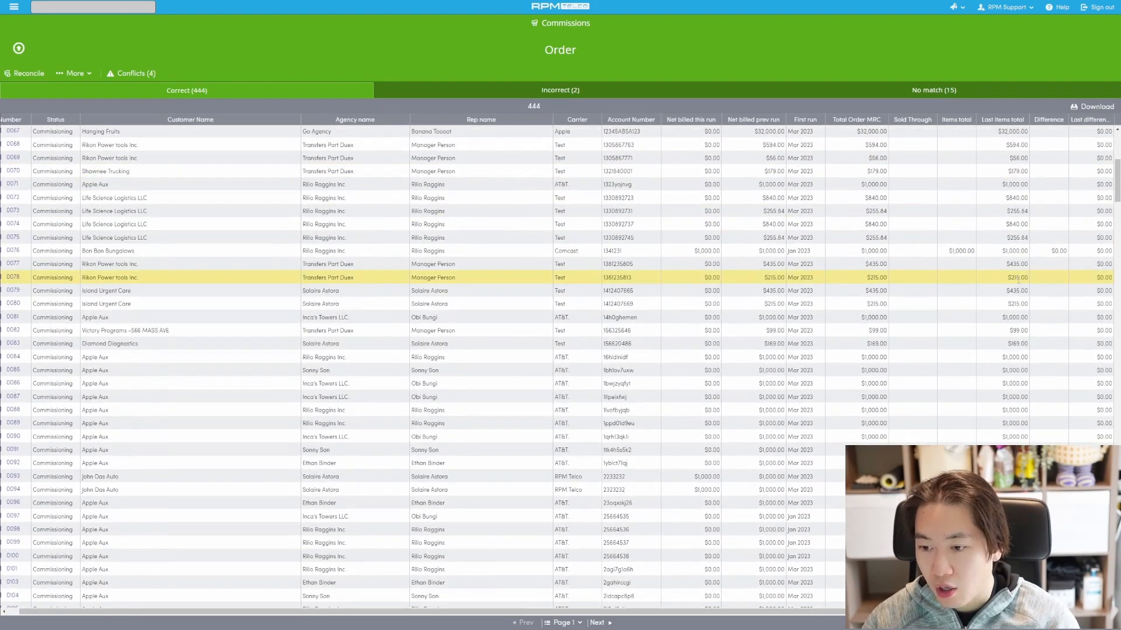
pyautogui.scroll(-5, 1017, 279)
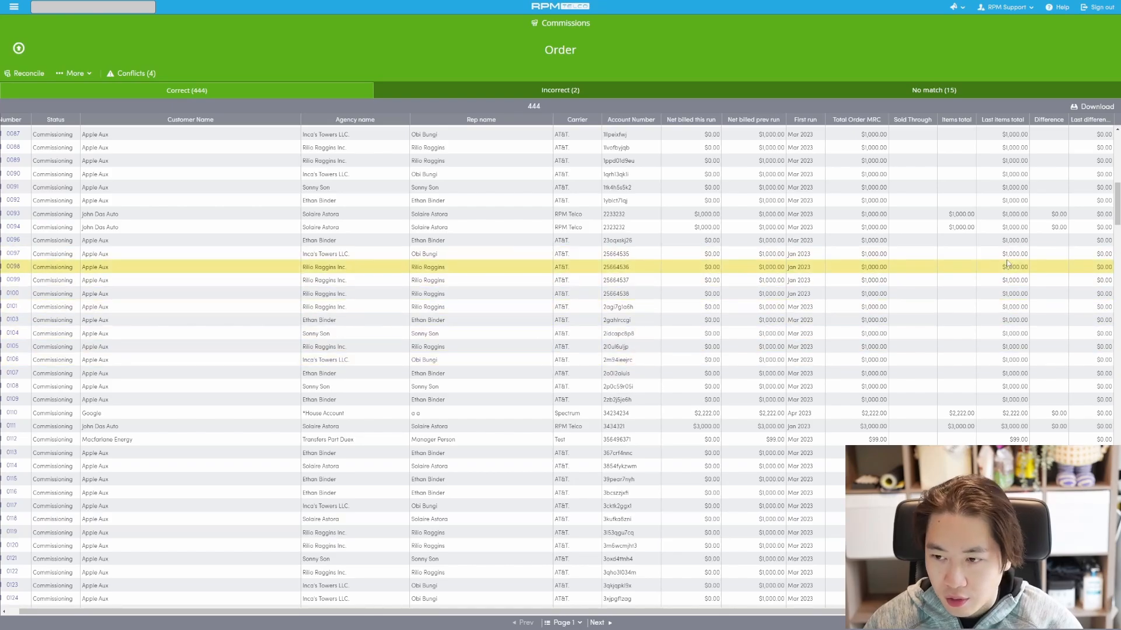
pyautogui.scroll(-5, 986, 280)
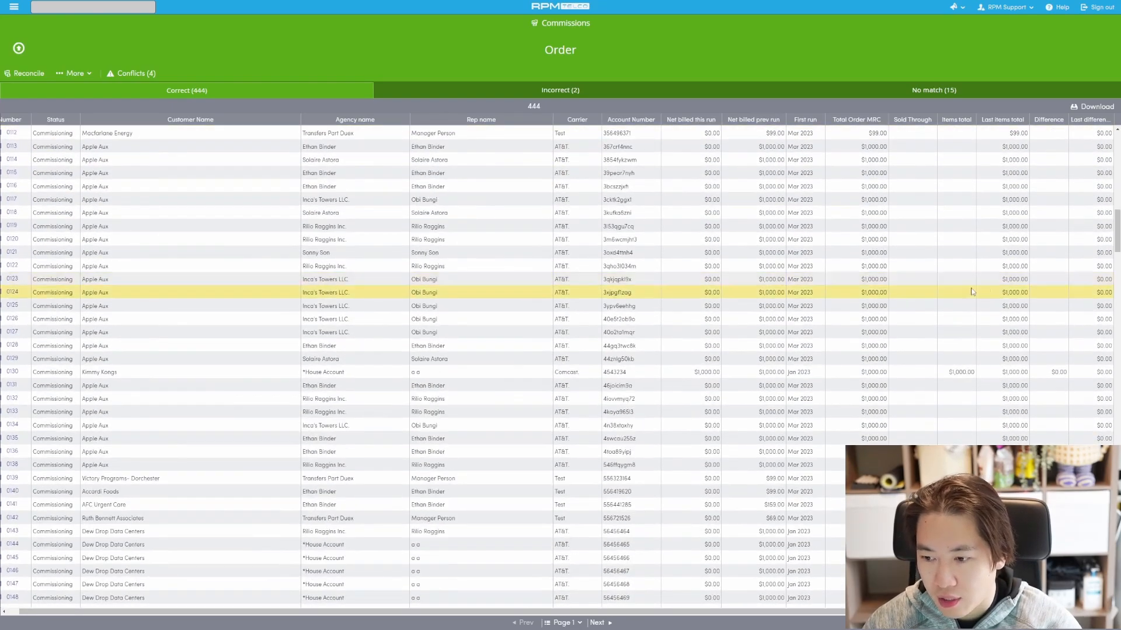
pyautogui.scroll(8, 972, 292)
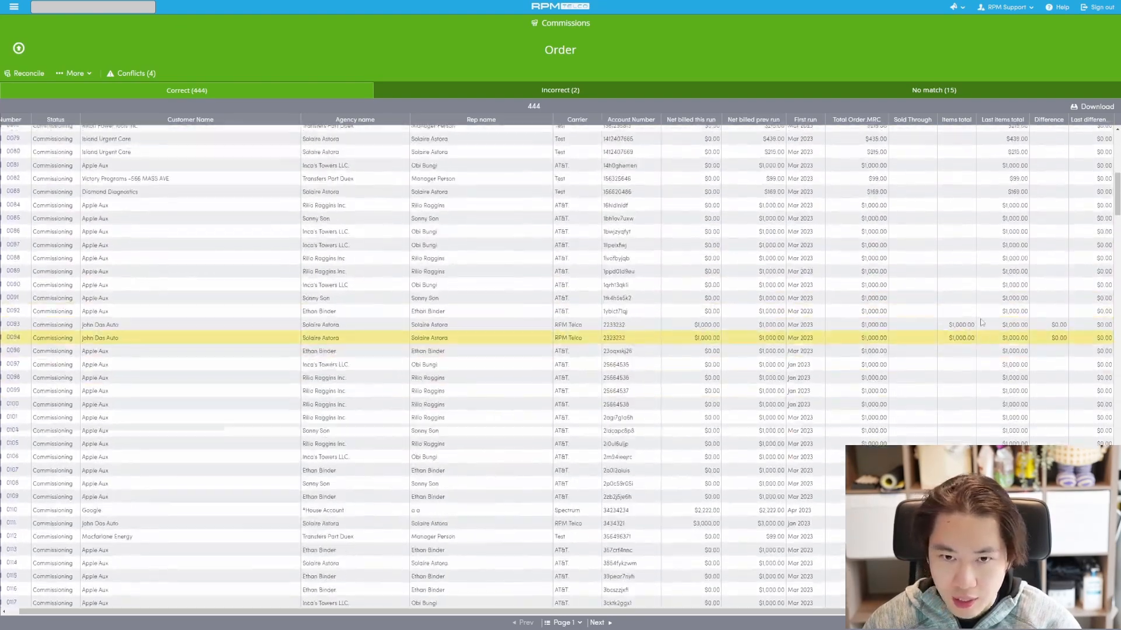
pyautogui.scroll(9, 983, 323)
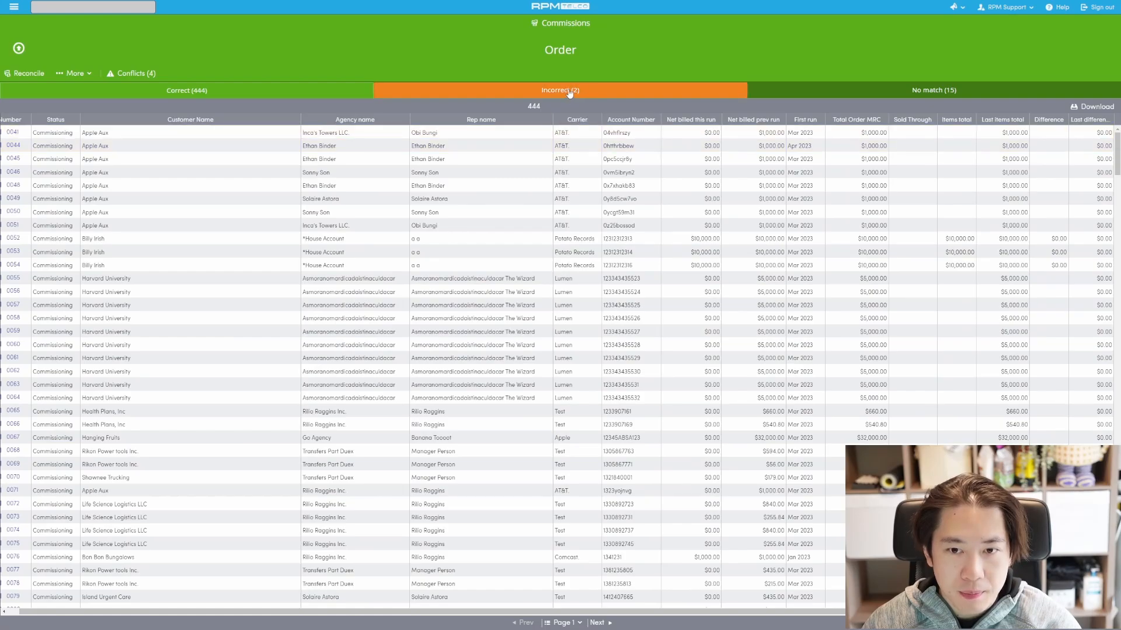
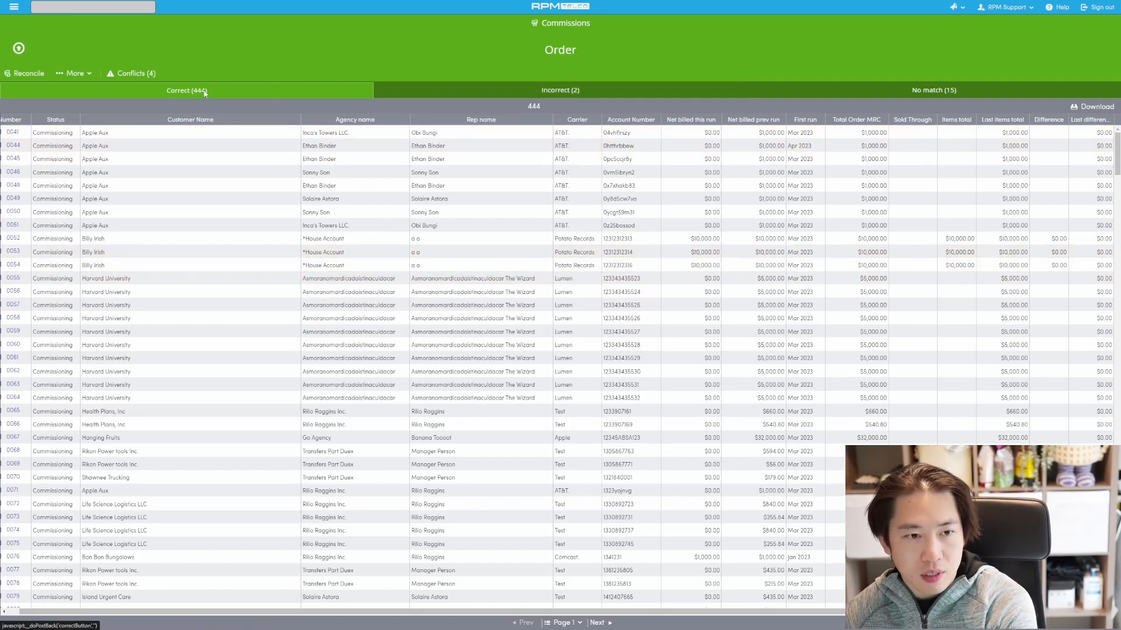
# Step: View the Incorrect list and the No match list of the Order reconciliation
pyautogui.click(491, 93)
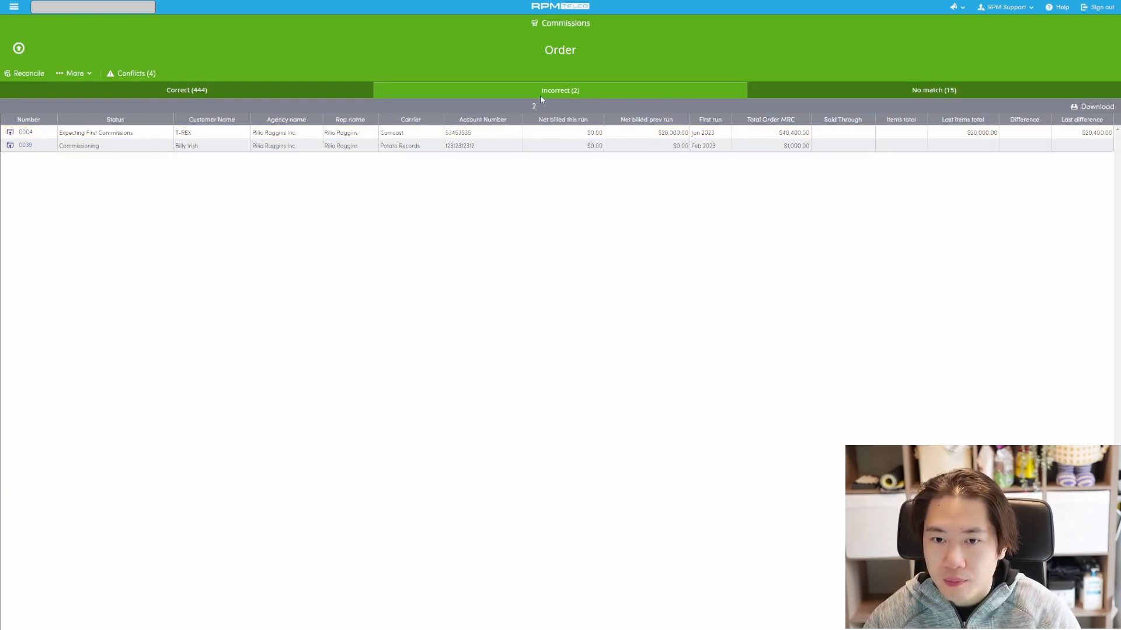
pyautogui.click(838, 96)
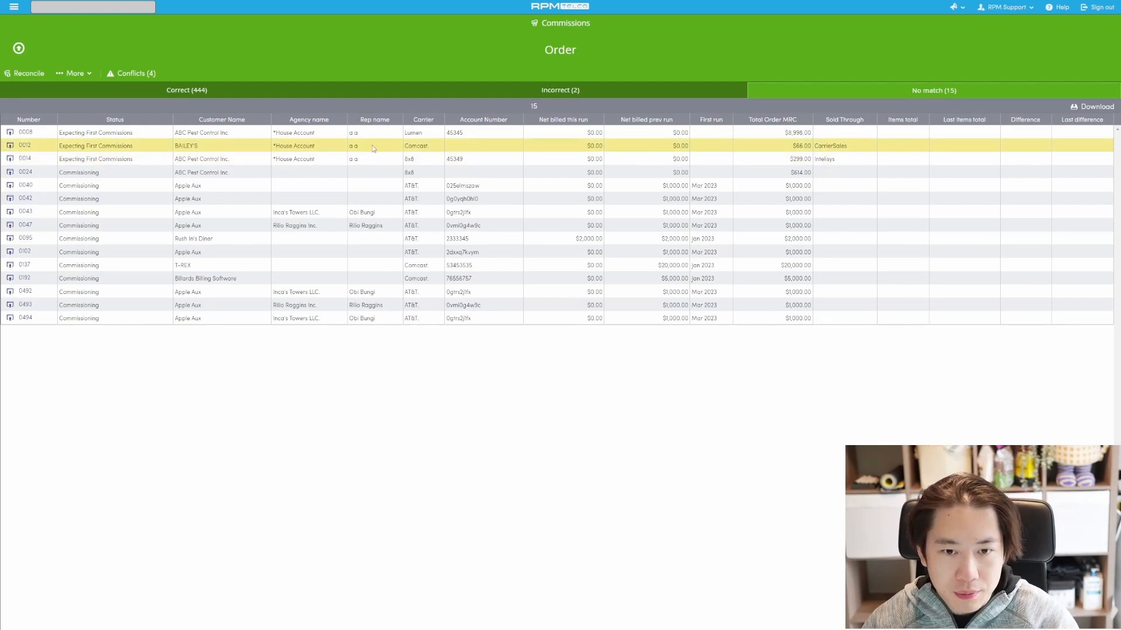
pyautogui.click(208, 136)
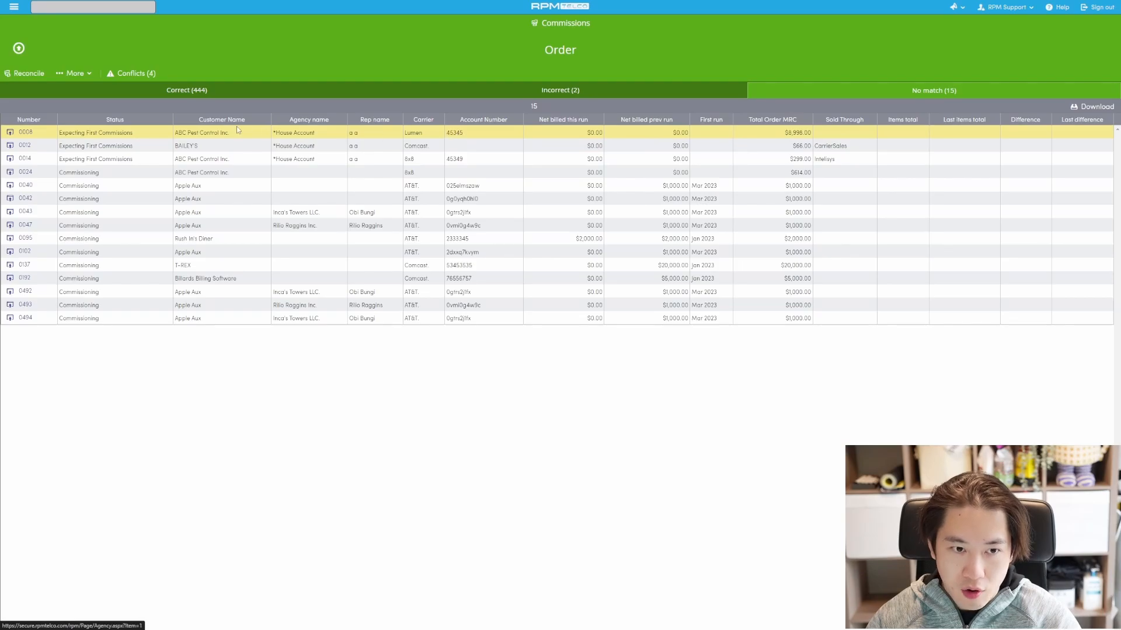
# Step: Check the accounts behind the unmatched ABC Pest Control Inc. orders with carriers Lumen and 8x8, including the latter account's commission history
pyautogui.click(454, 133)
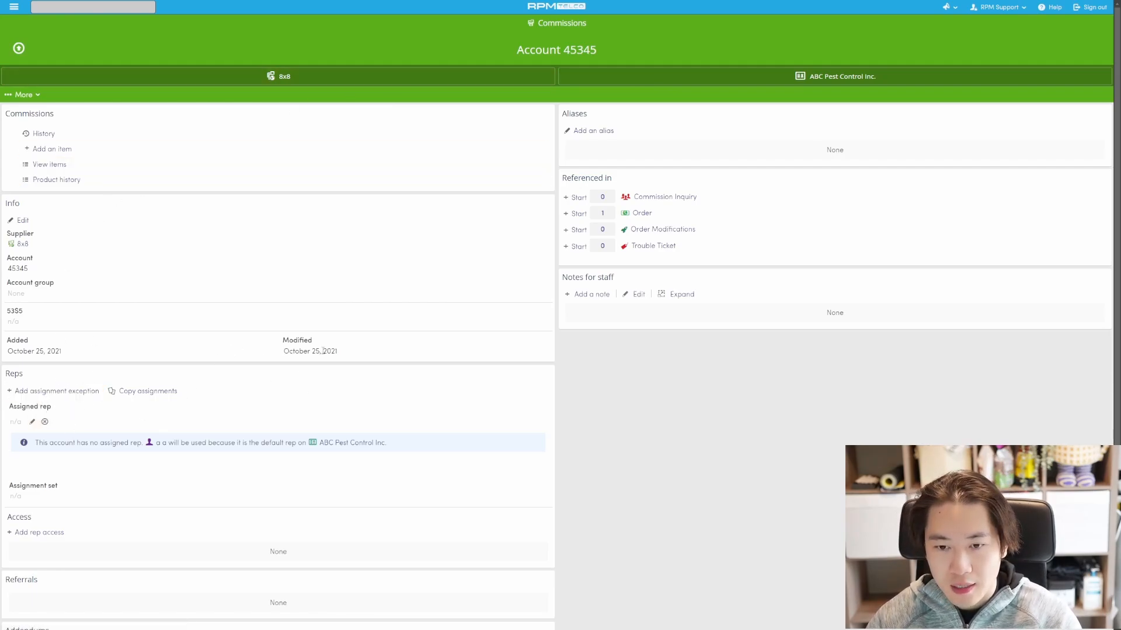
pyautogui.hotkey('alt', 'Left')
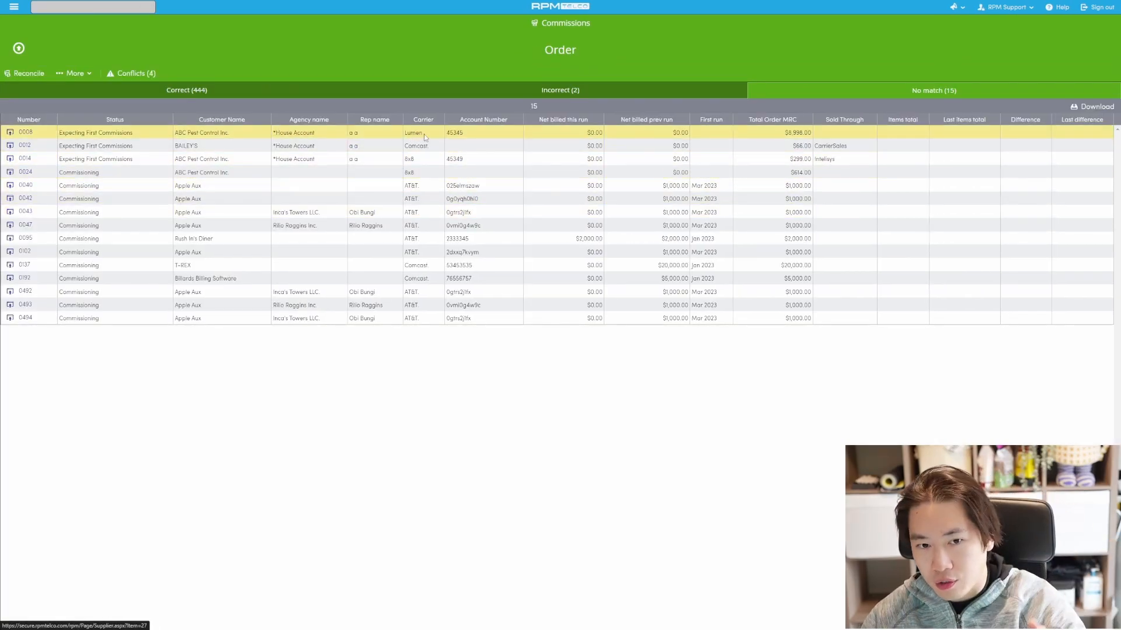
pyautogui.click(454, 161)
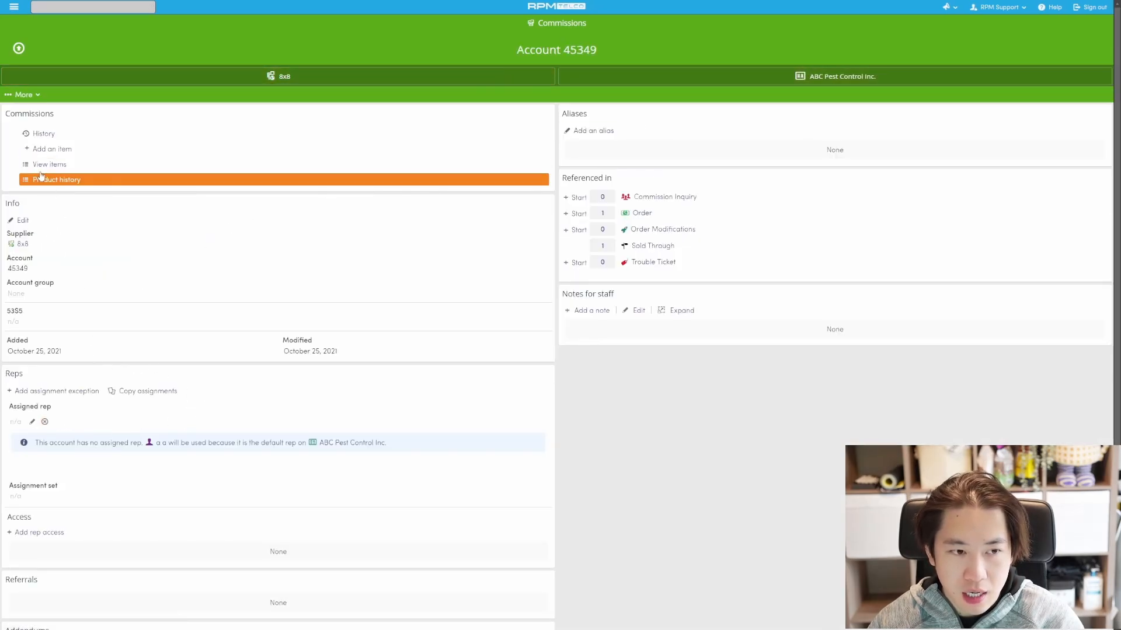
pyautogui.click(38, 134)
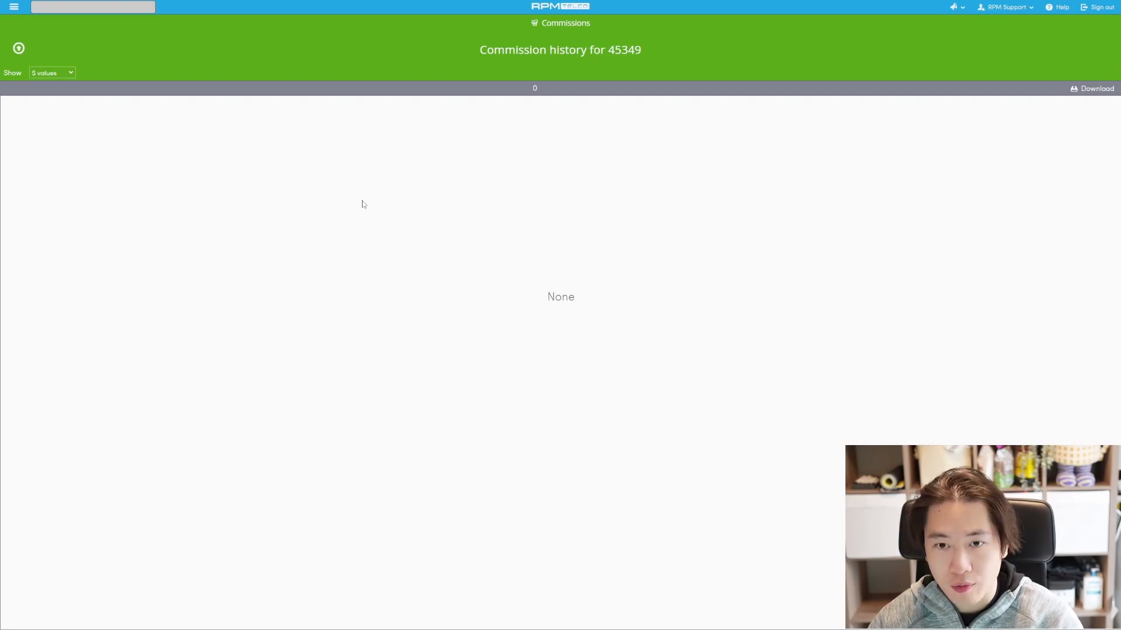
pyautogui.hotkey('alt', 'Left')
pyautogui.click(353, 187)
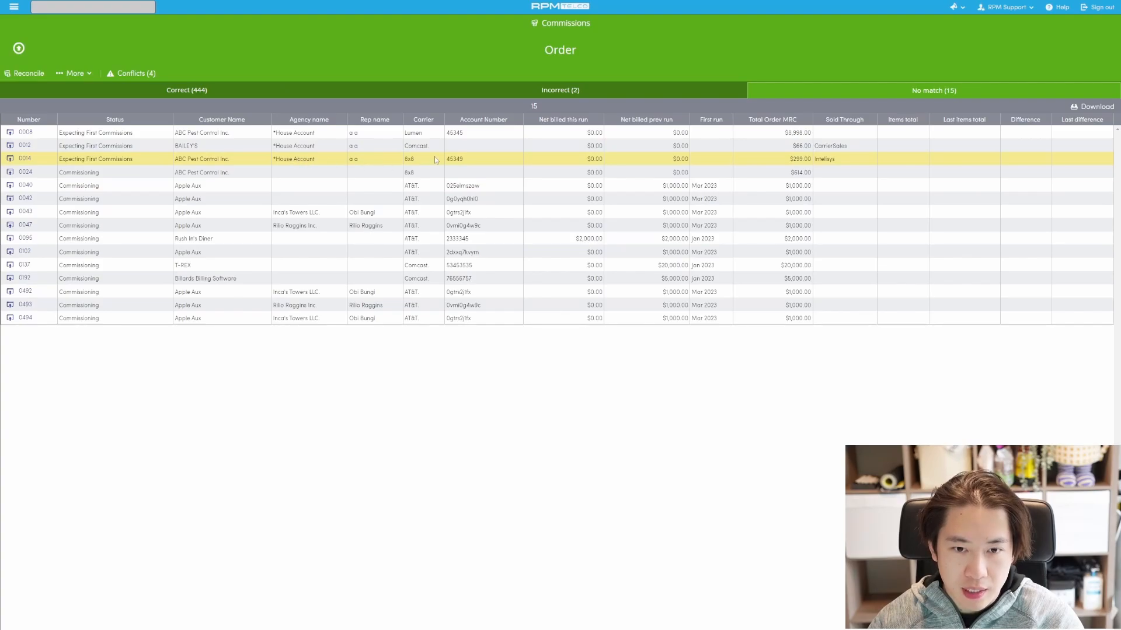
pyautogui.click(458, 133)
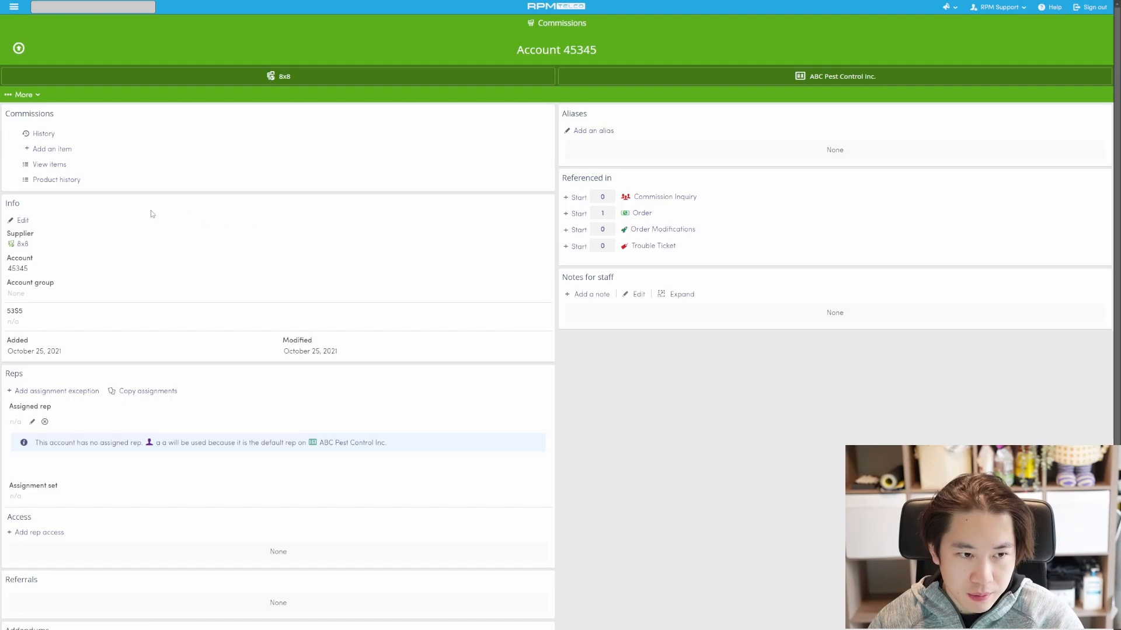
pyautogui.hotkey('alt', 'Left')
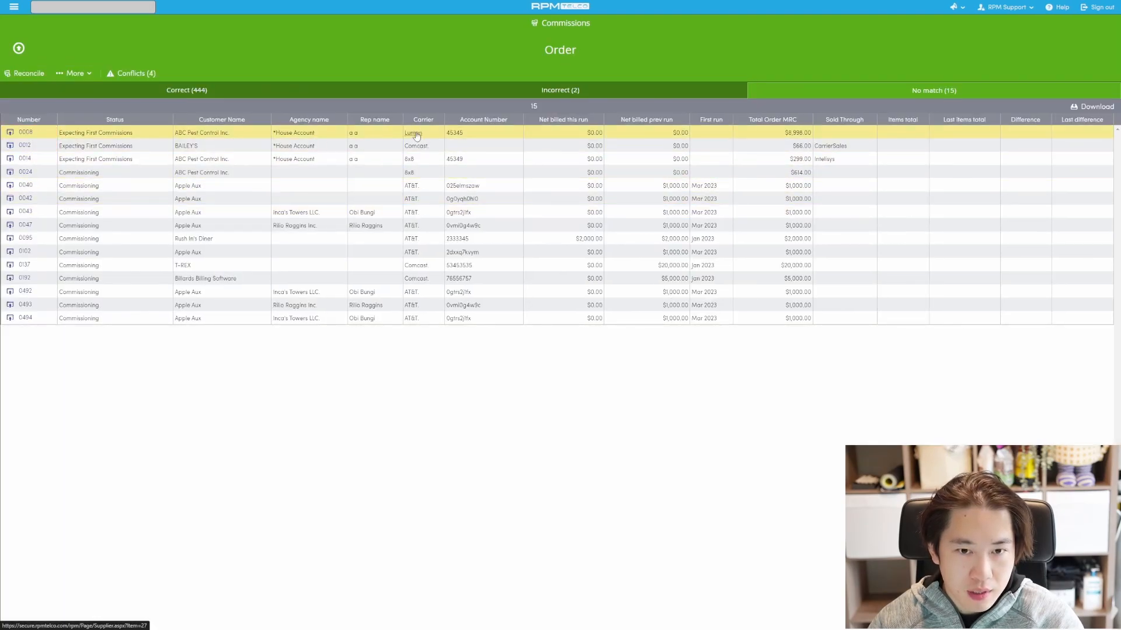
# Step: Open the unmatched ABC Pest Control Inc. order listed under Lumen for editing and set its Carrier to 8x8
pyautogui.click(10, 133)
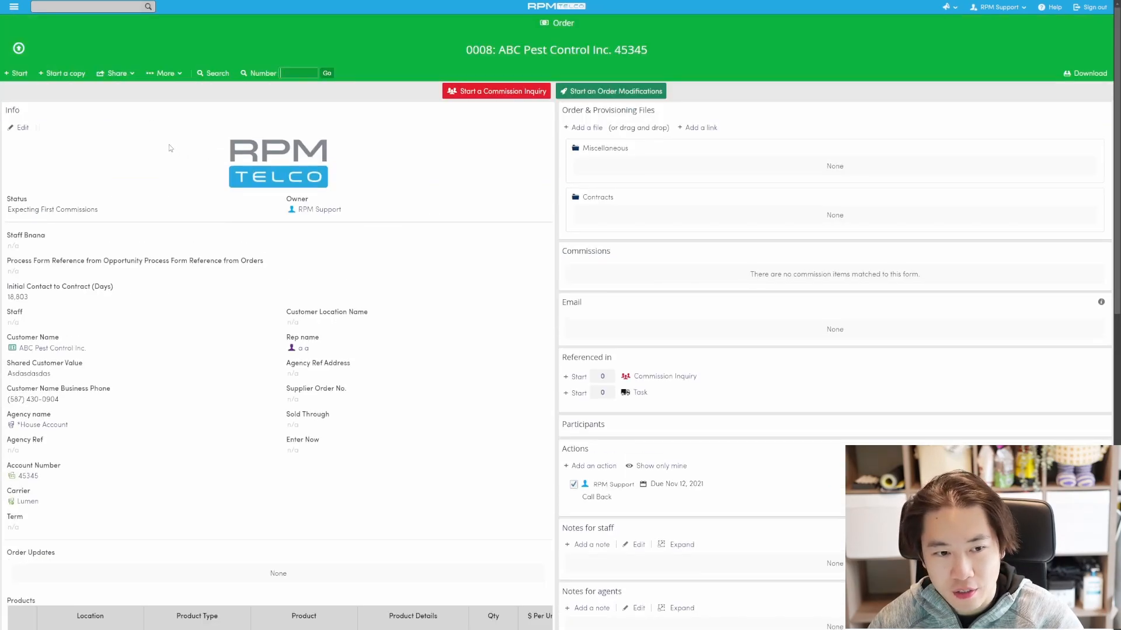
pyautogui.click(21, 129)
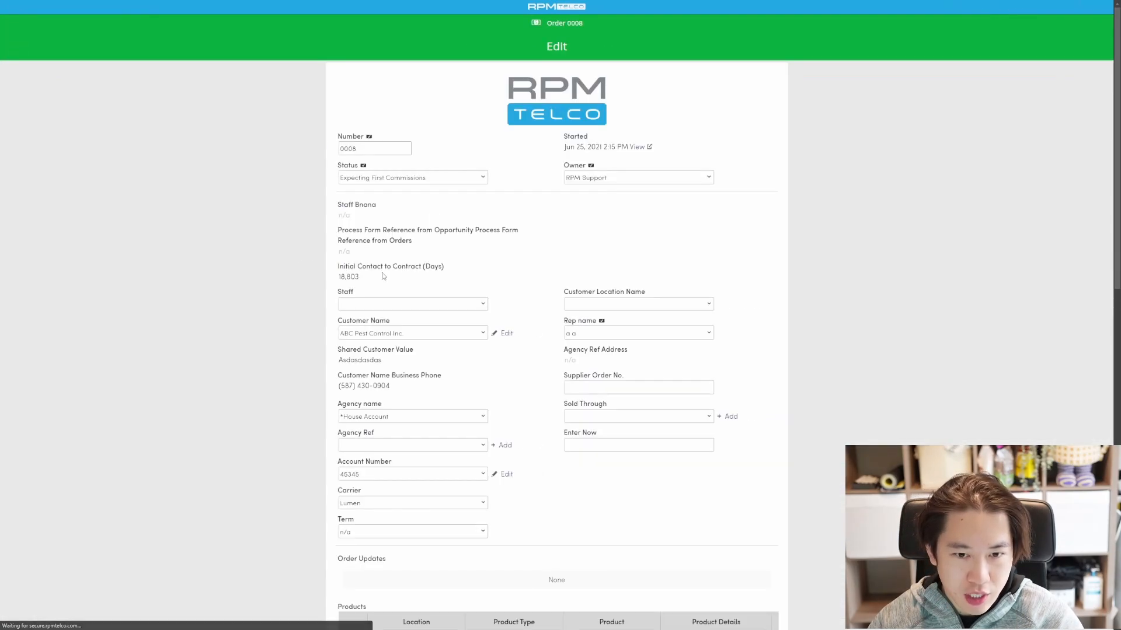
pyautogui.scroll(-2, 383, 275)
pyautogui.click(379, 415)
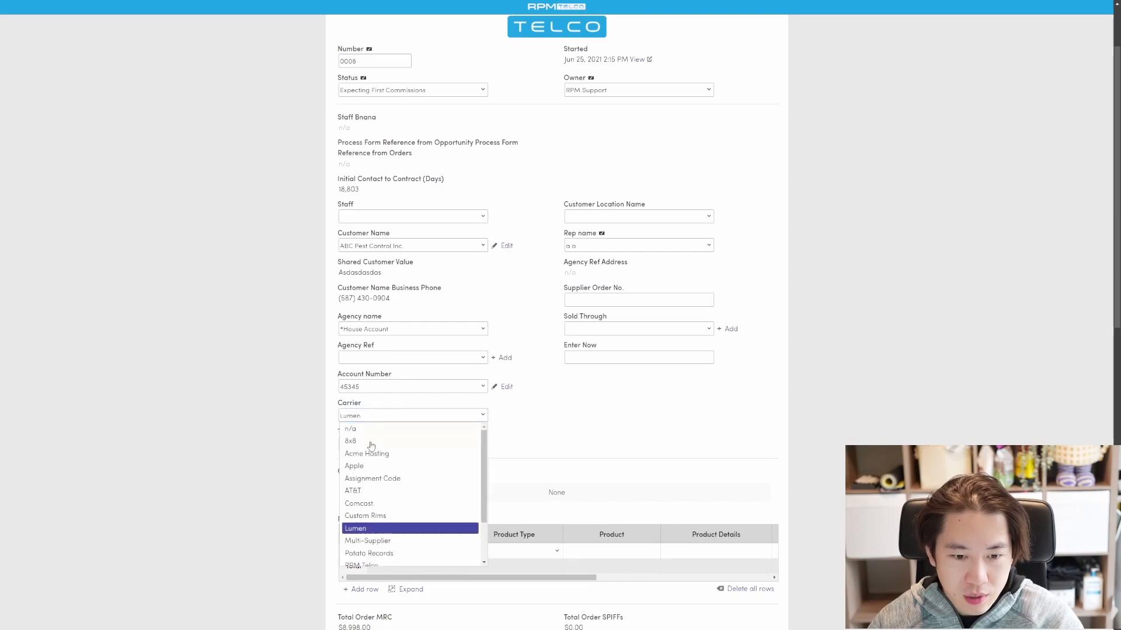
pyautogui.click(363, 440)
pyautogui.click(303, 421)
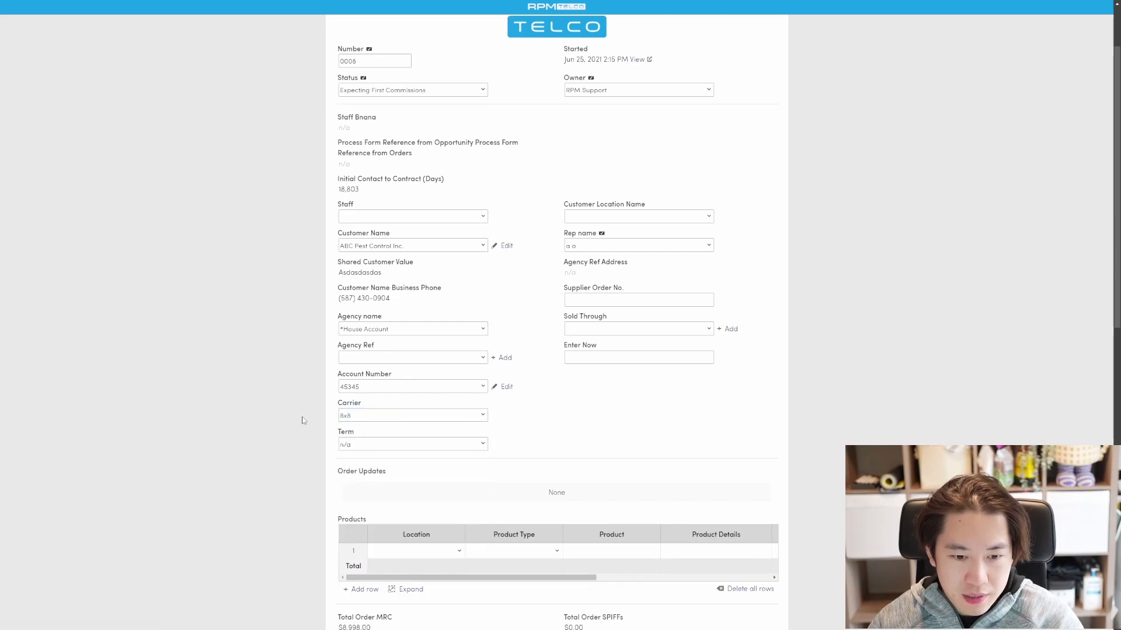
# Step: Check the available Account Number and Carrier choices on the order form without changing them
pyautogui.click(380, 388)
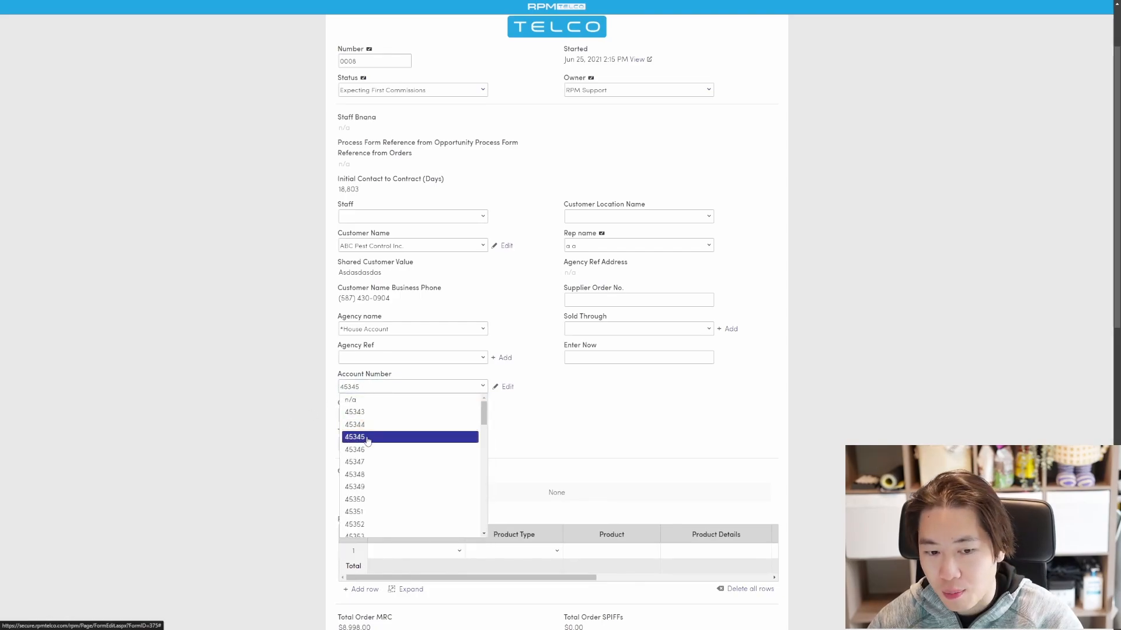
pyautogui.click(303, 379)
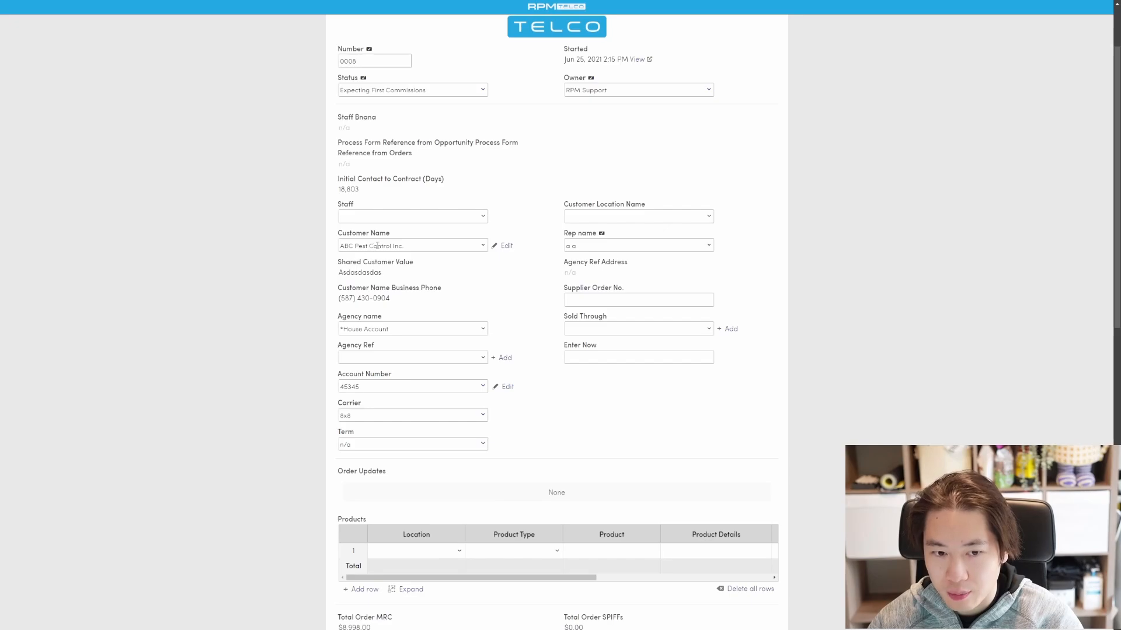
pyautogui.click(367, 415)
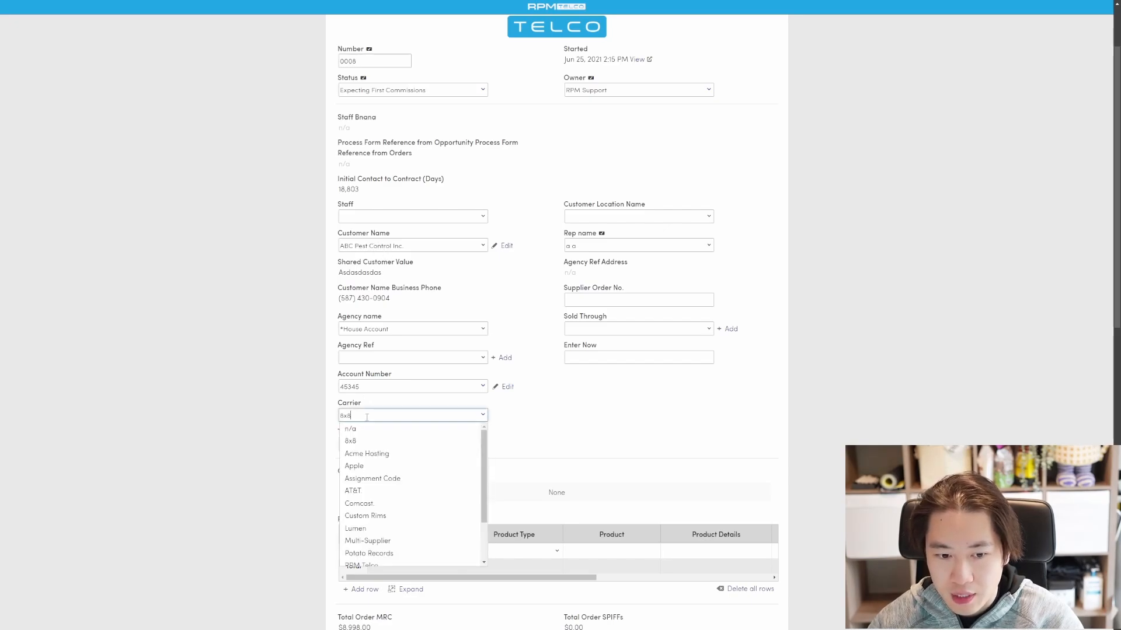
pyautogui.click(360, 386)
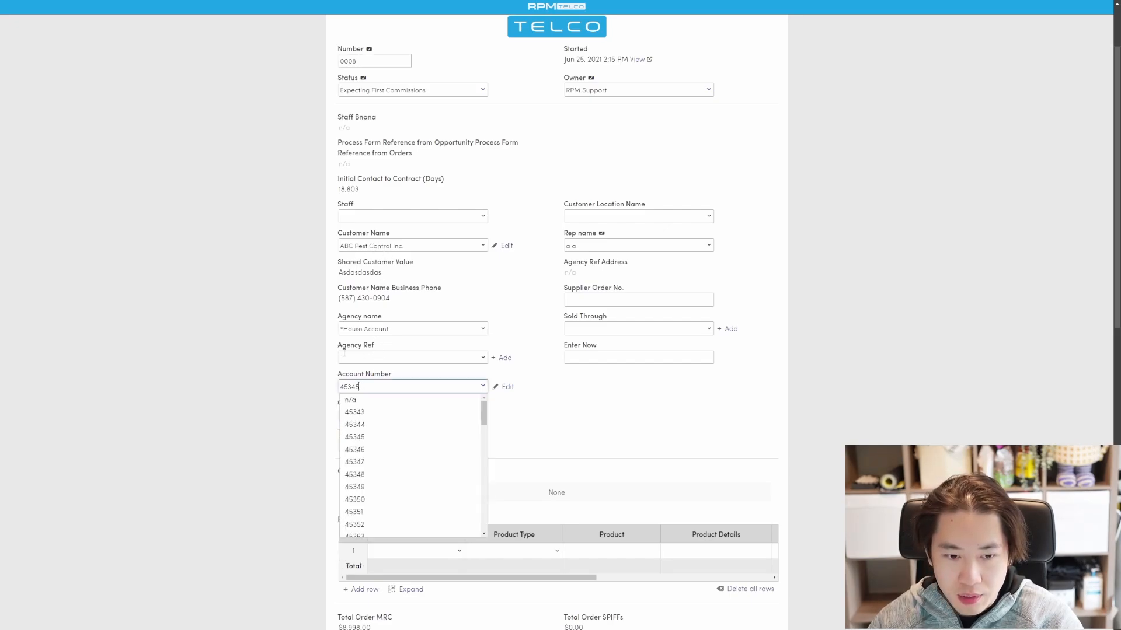
pyautogui.click(349, 393)
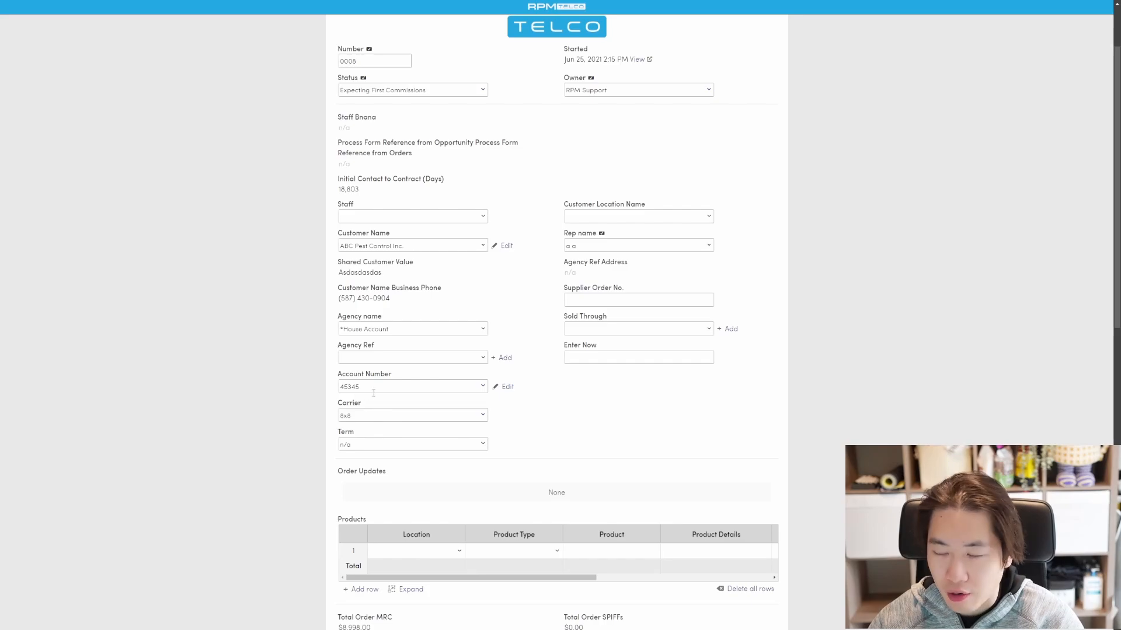
pyautogui.click(373, 393)
pyautogui.click(351, 398)
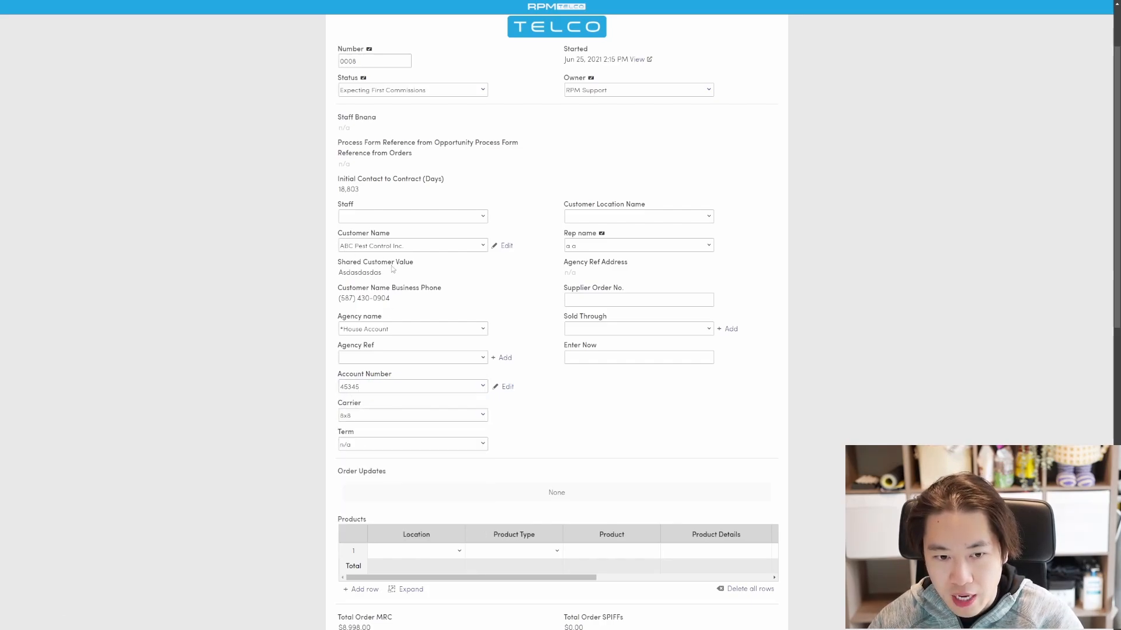
pyautogui.scroll(-1, 308, 425)
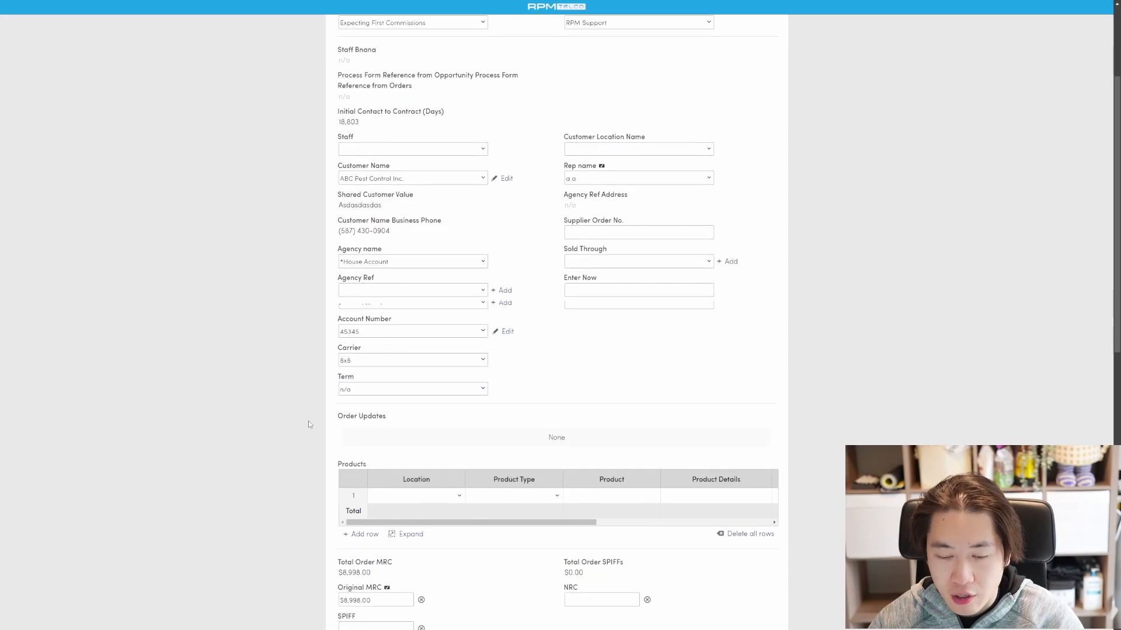
# Step: Save the order's carrier change and reopen the Order reconciliation at its No match list
pyautogui.scroll(-8, 271, 392)
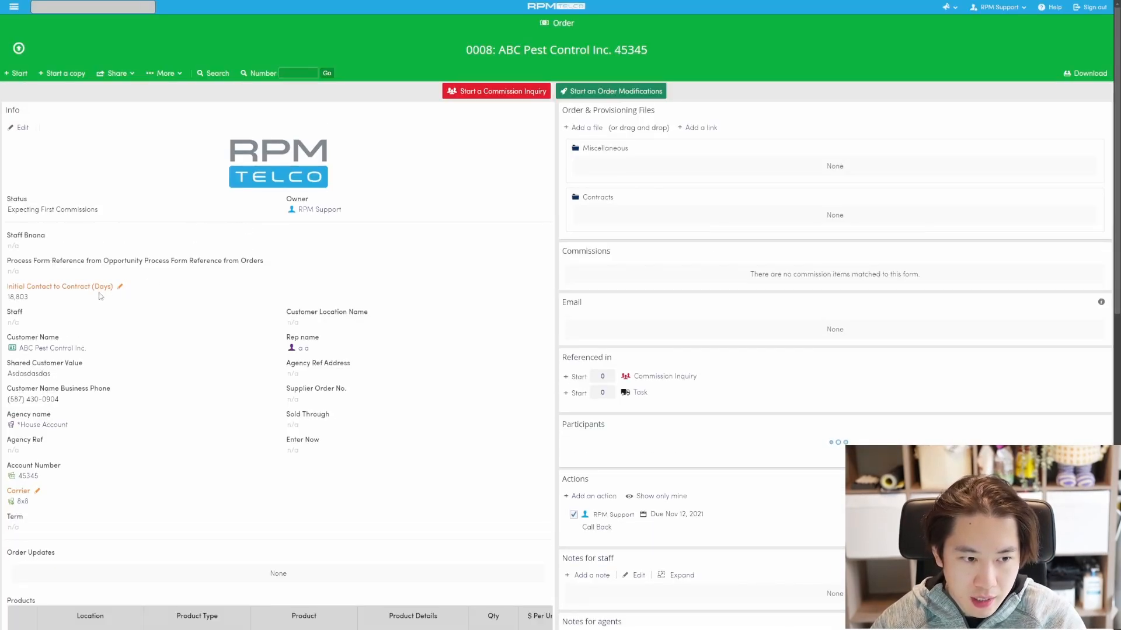
pyautogui.click(20, 51)
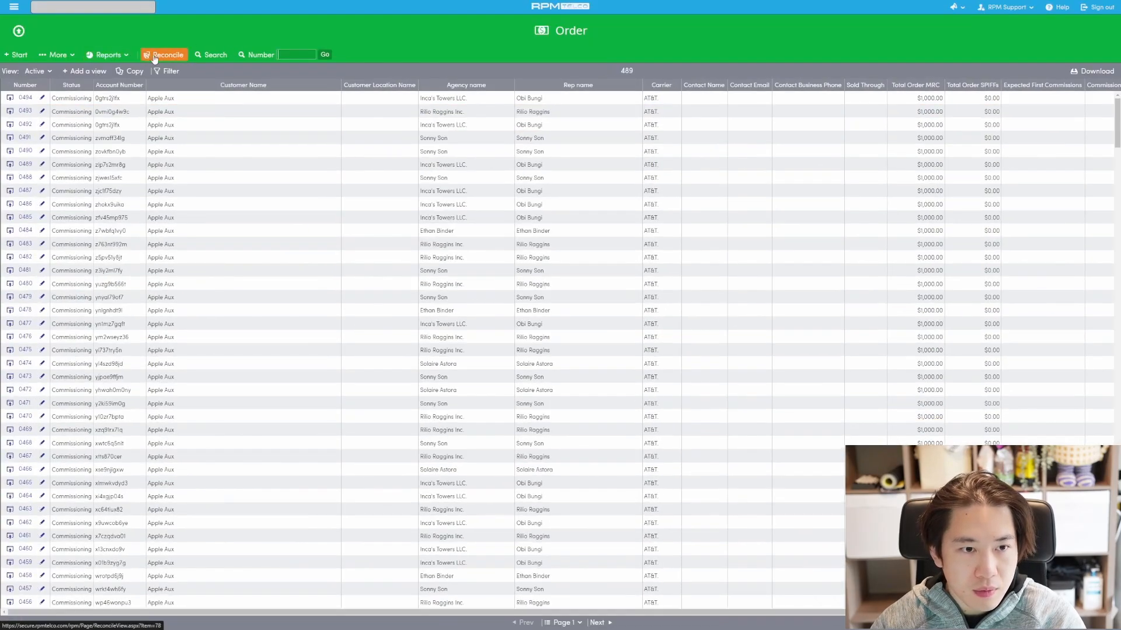
pyautogui.click(155, 56)
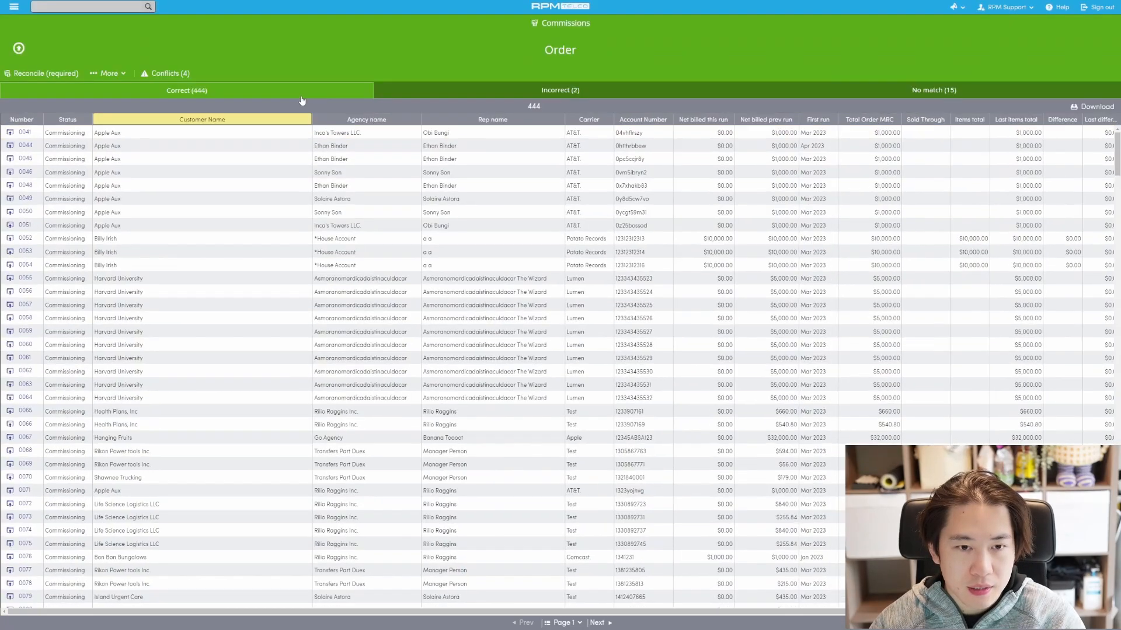
pyautogui.click(832, 94)
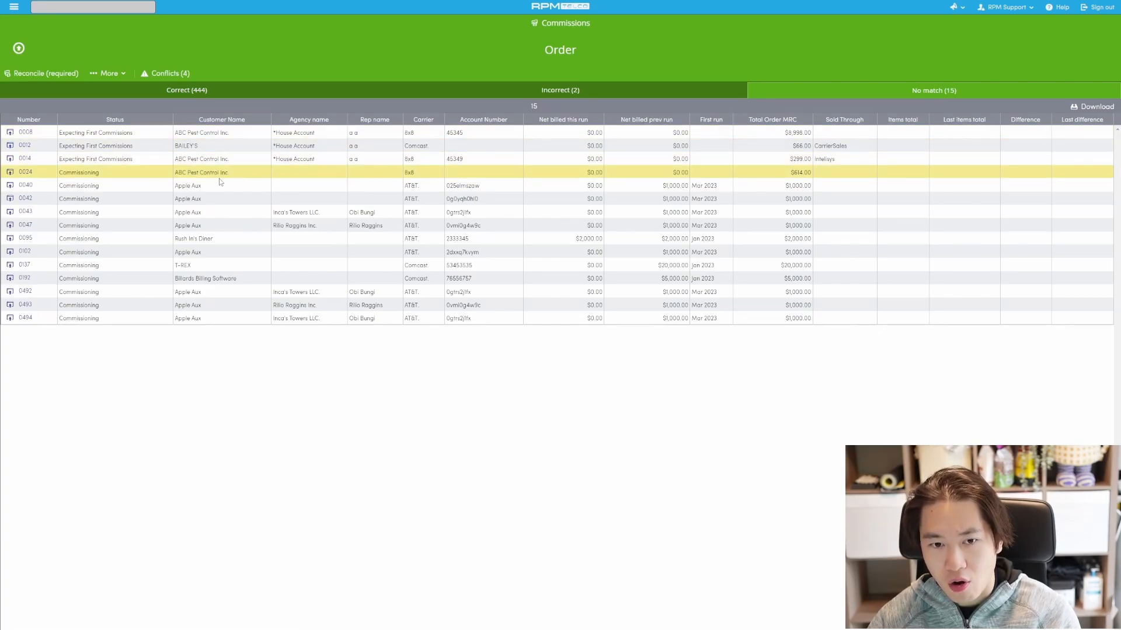
# Step: Examine the candidate orders for the Inca's Towers LLC conflict in the Apr 2023 run, leaving the conflict unresolved
pyautogui.click(466, 186)
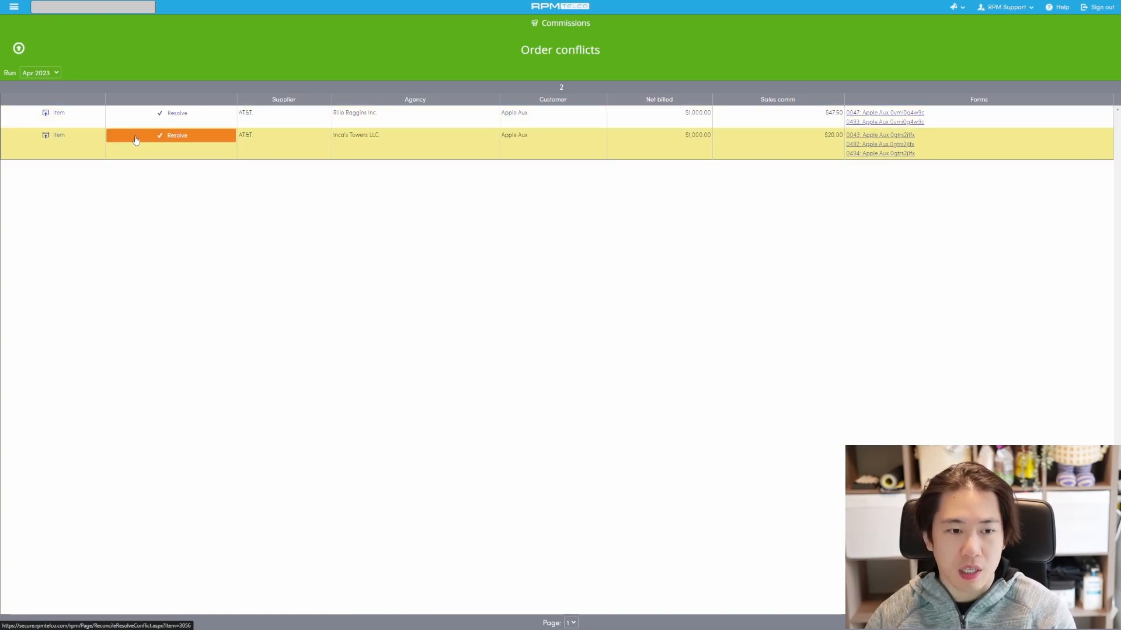
pyautogui.click(196, 141)
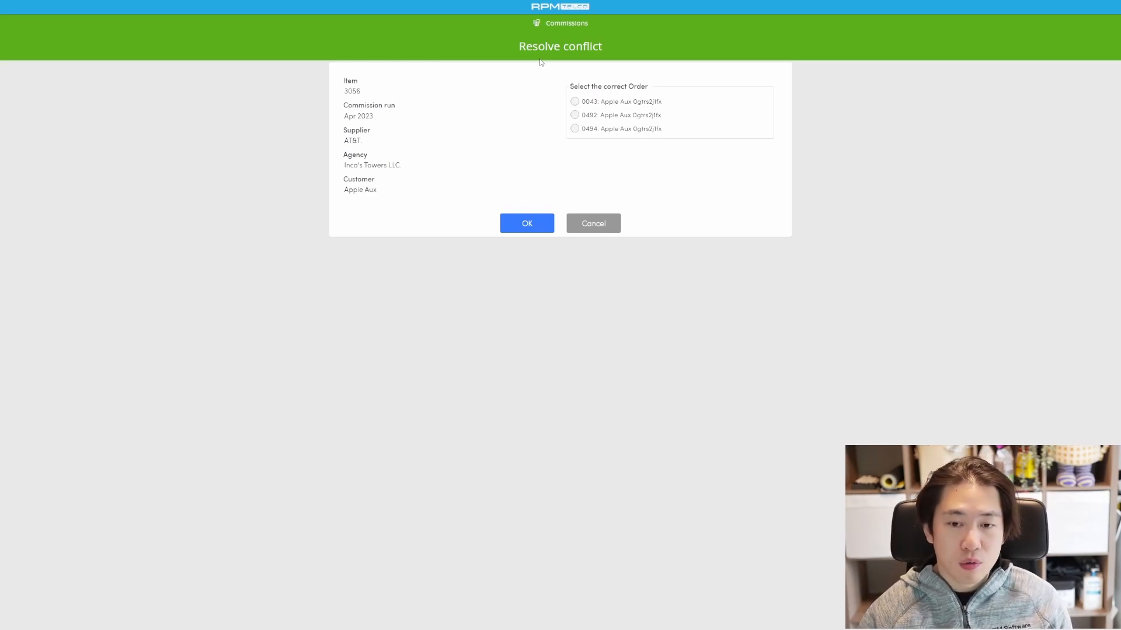
pyautogui.click(593, 223)
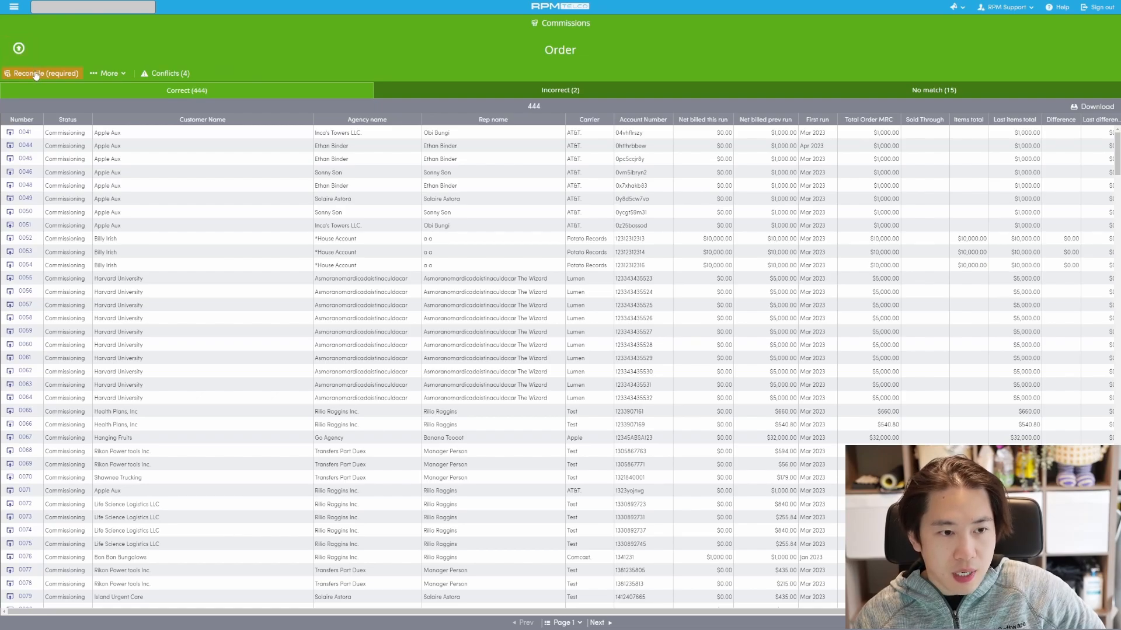
pyautogui.click(100, 74)
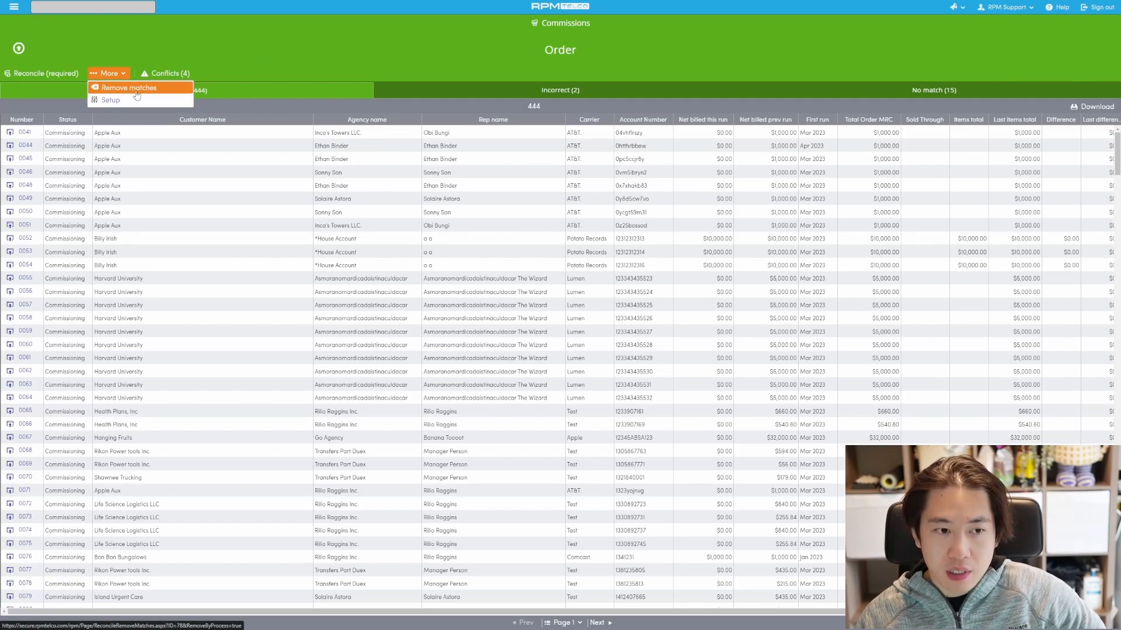
pyautogui.click(289, 50)
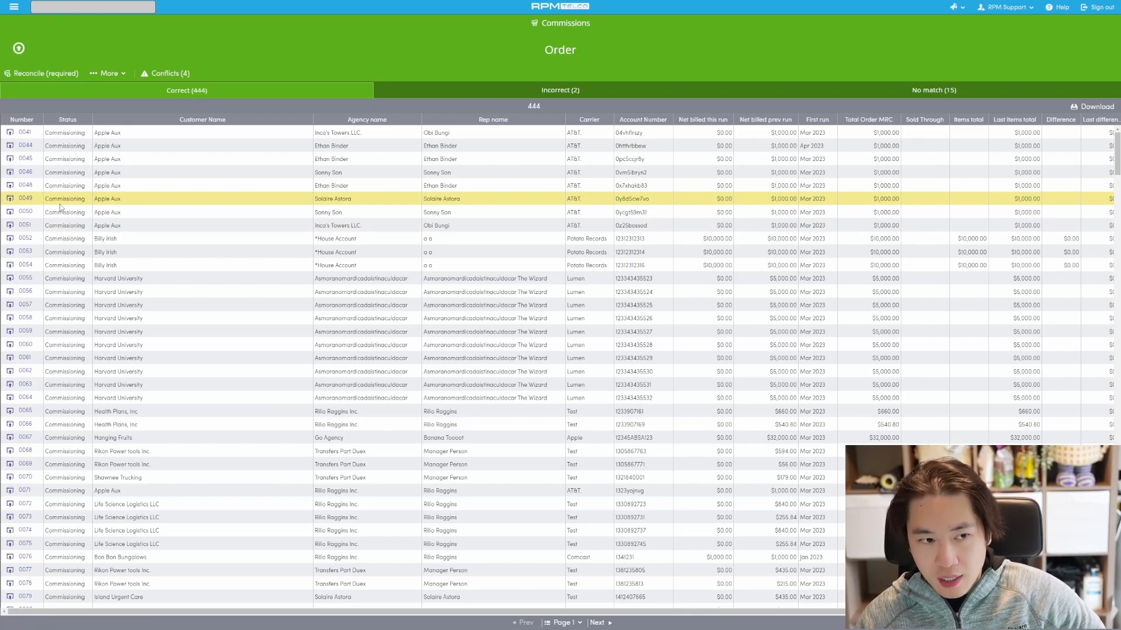
pyautogui.click(106, 73)
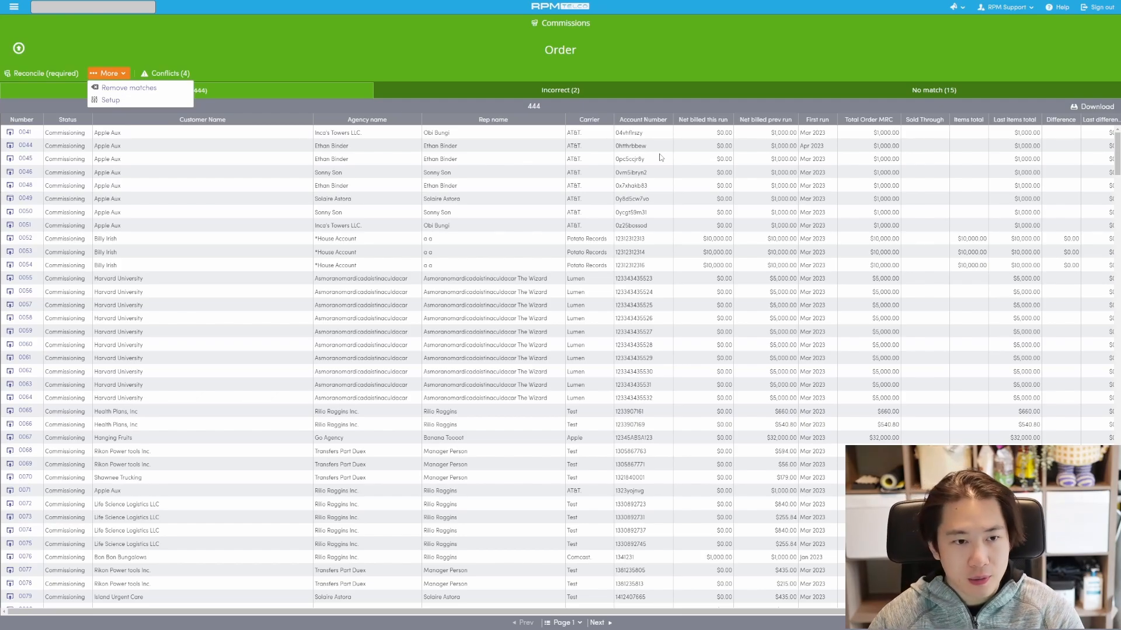
pyautogui.click(430, 51)
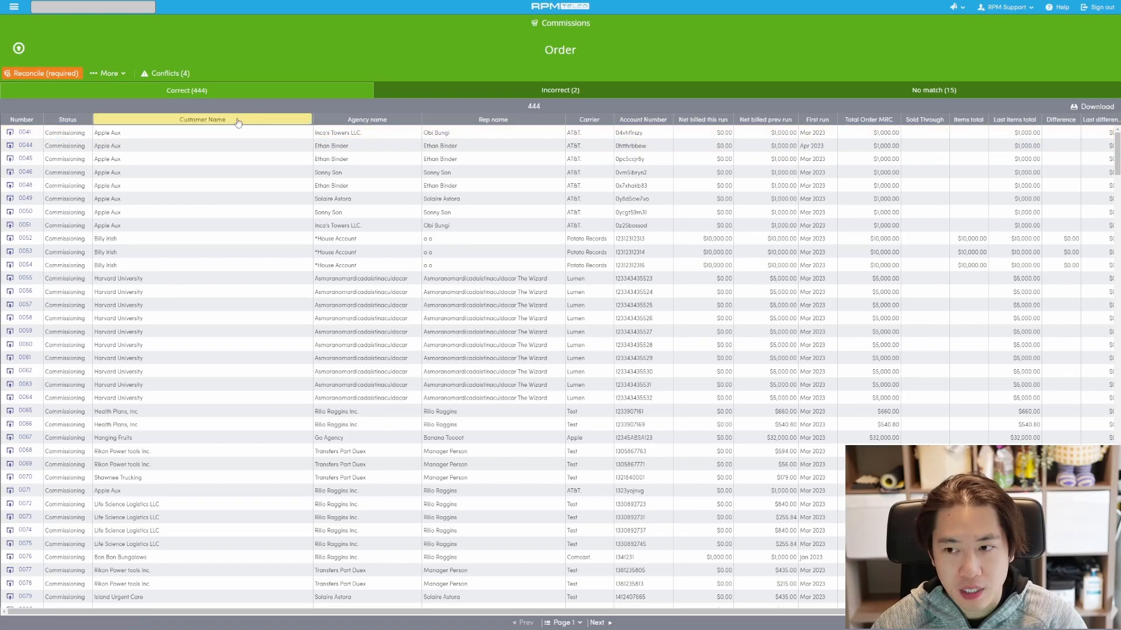
# Step: Rerun the required reconciliation for the Order process and return to its results
pyautogui.click(76, 74)
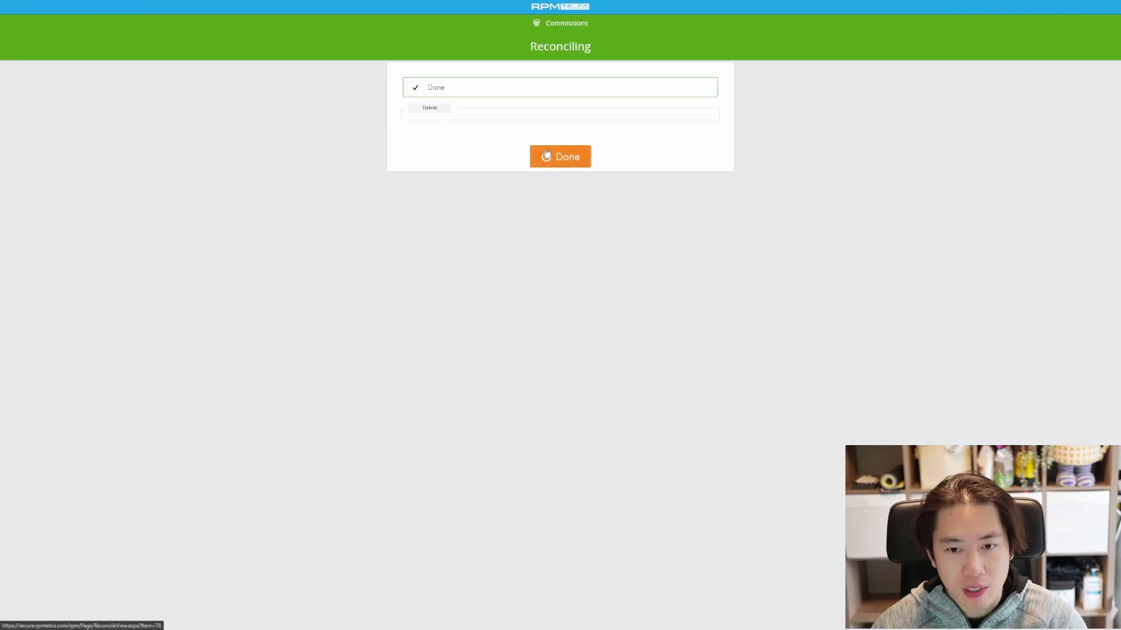
pyautogui.click(546, 155)
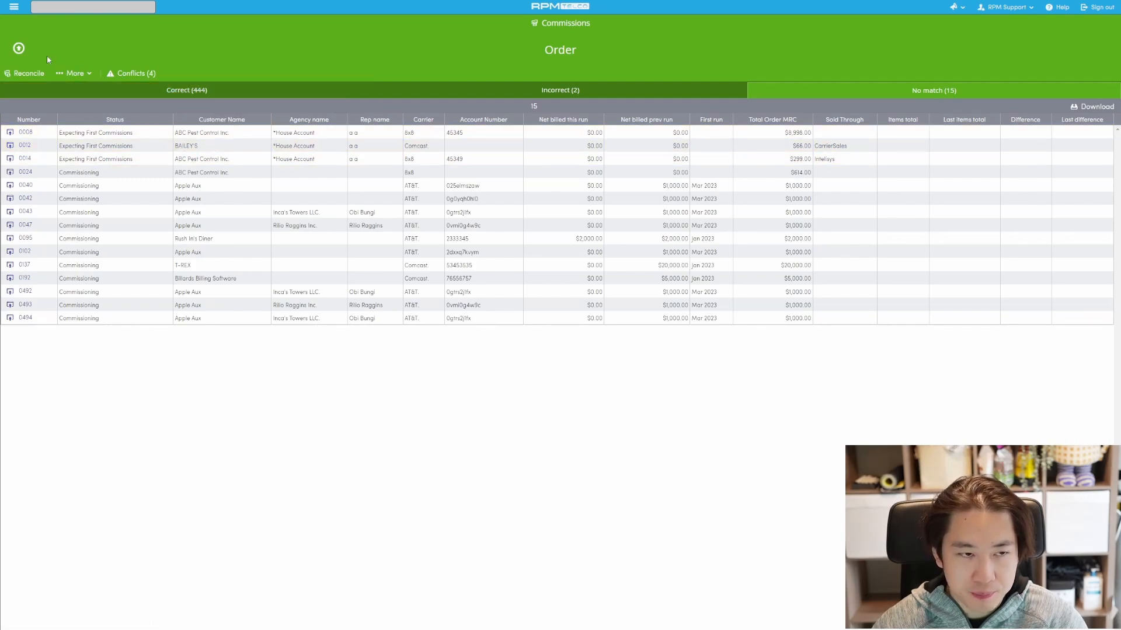
# Step: Open the May 2023 commission run and compare its summary with Apr 2023
pyautogui.click(14, 7)
pyautogui.click(175, 24)
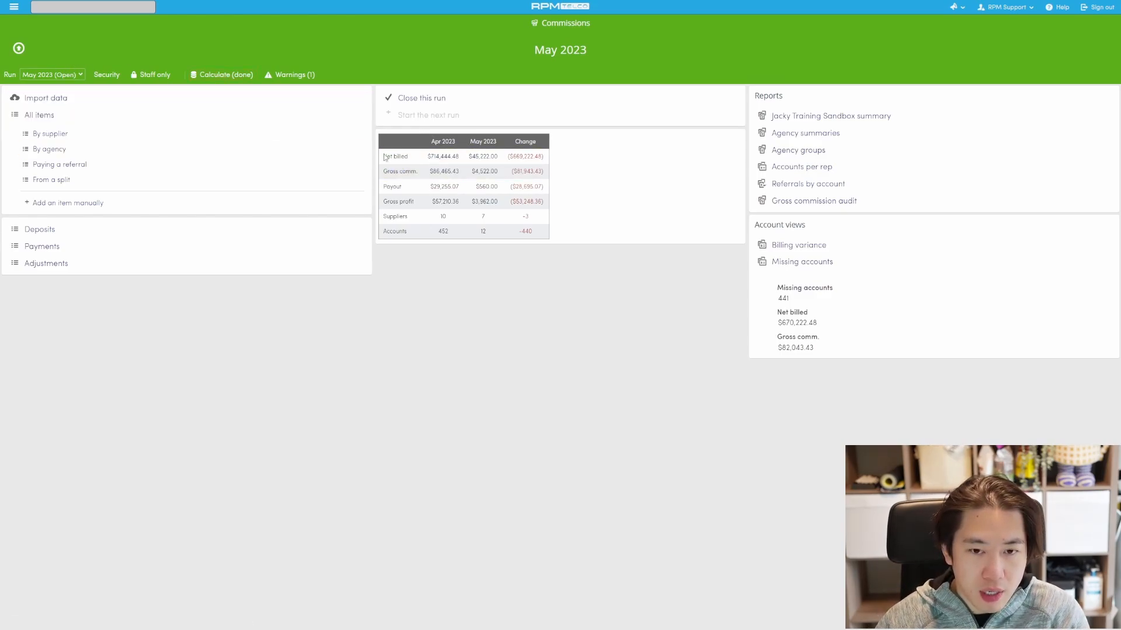
pyautogui.tripleClick(478, 141)
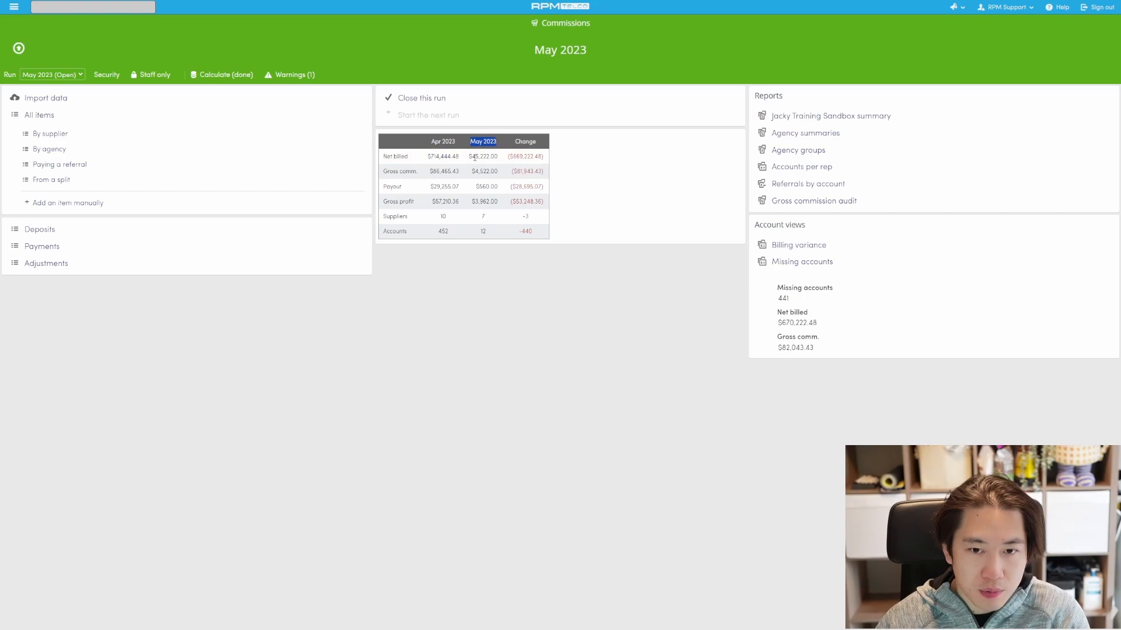
pyautogui.tripleClick(443, 142)
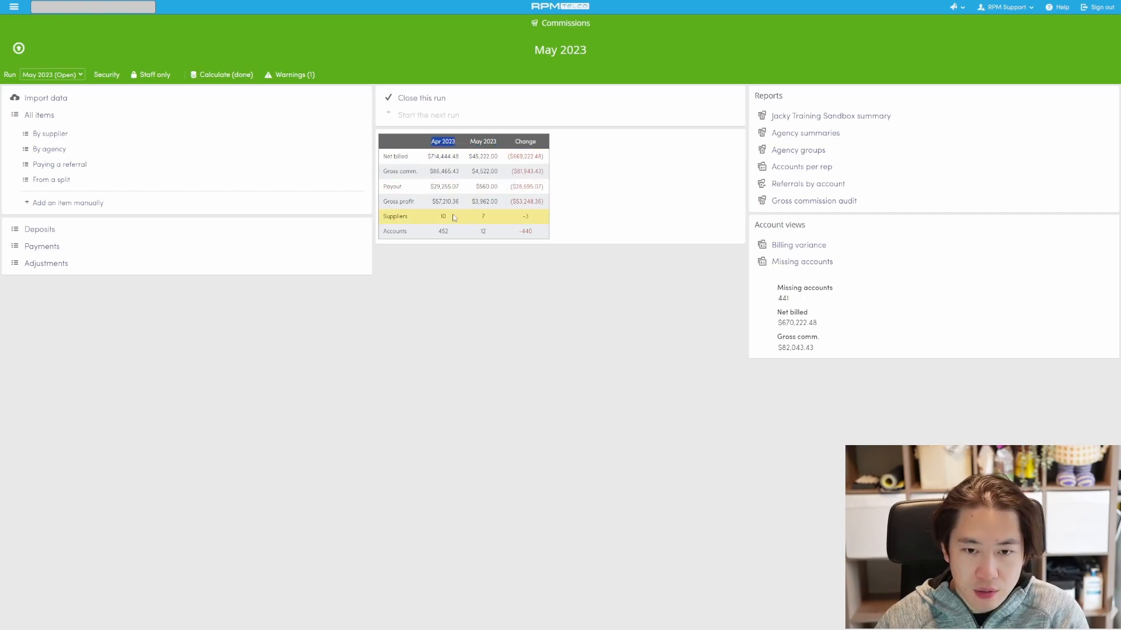
pyautogui.click(558, 119)
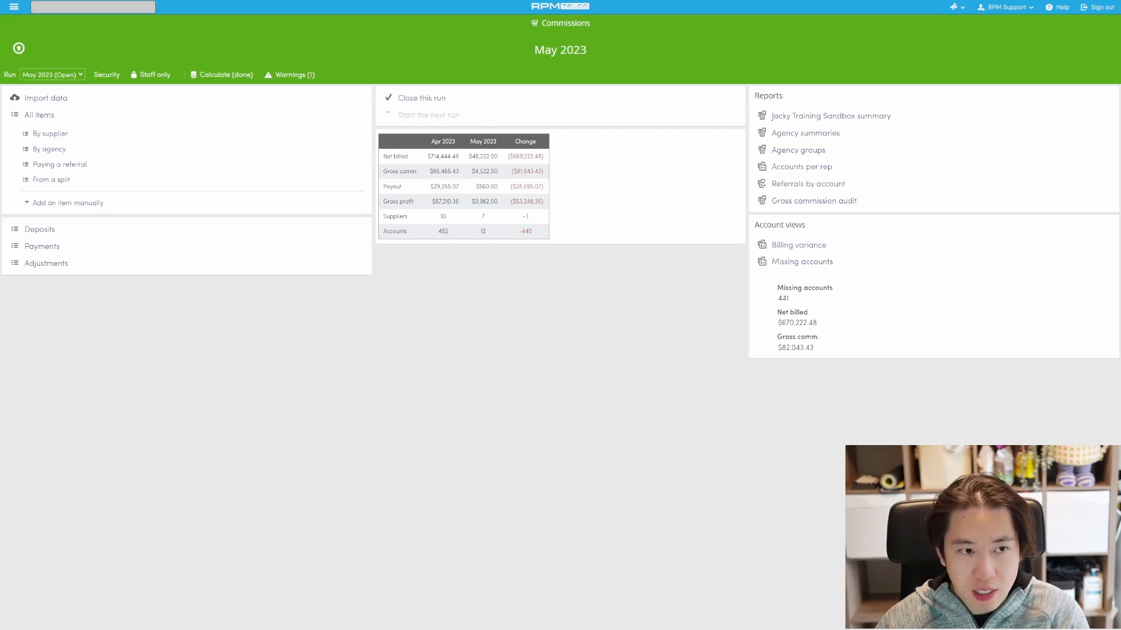
# Step: Close the May 2023 commission run with security Not hidden (default) and start the Jun 2023 run
pyautogui.click(421, 98)
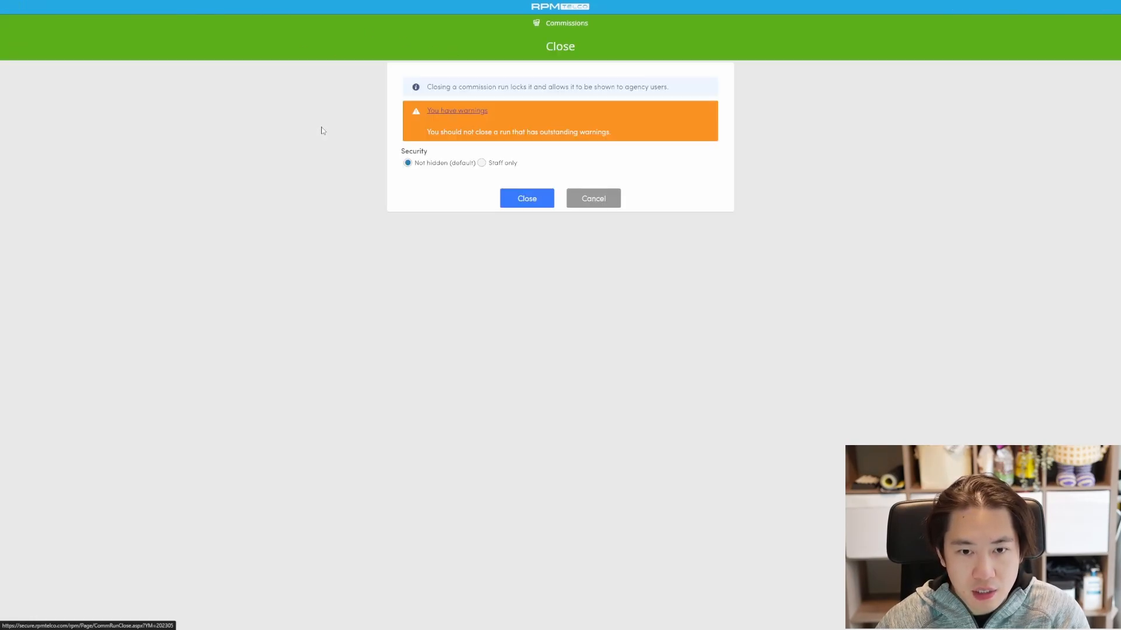
pyautogui.click(524, 200)
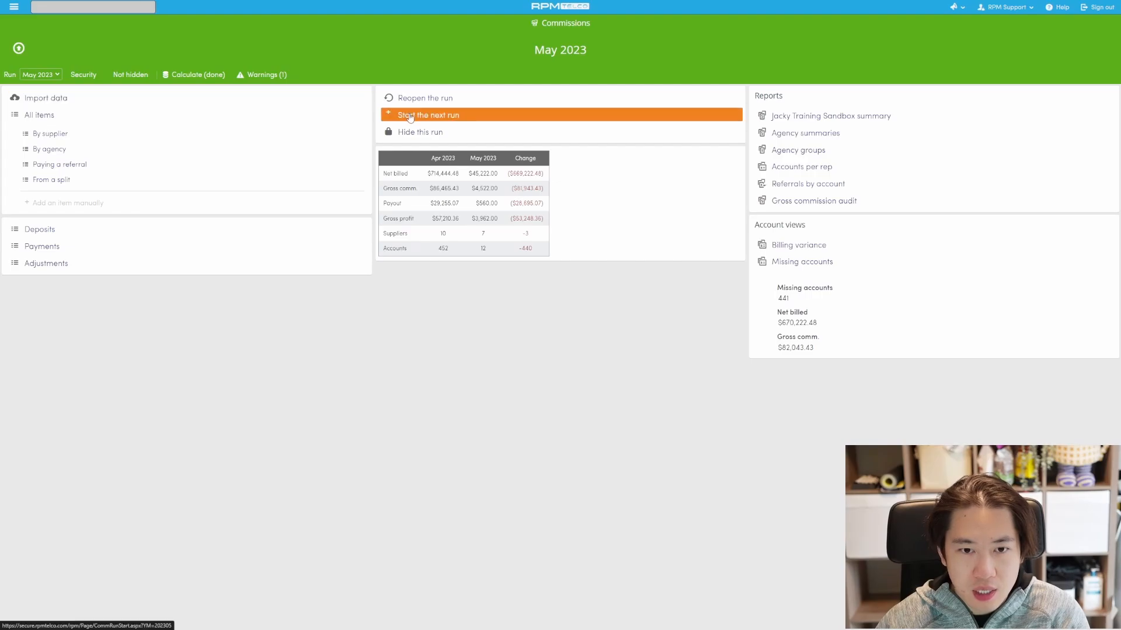
pyautogui.click(410, 117)
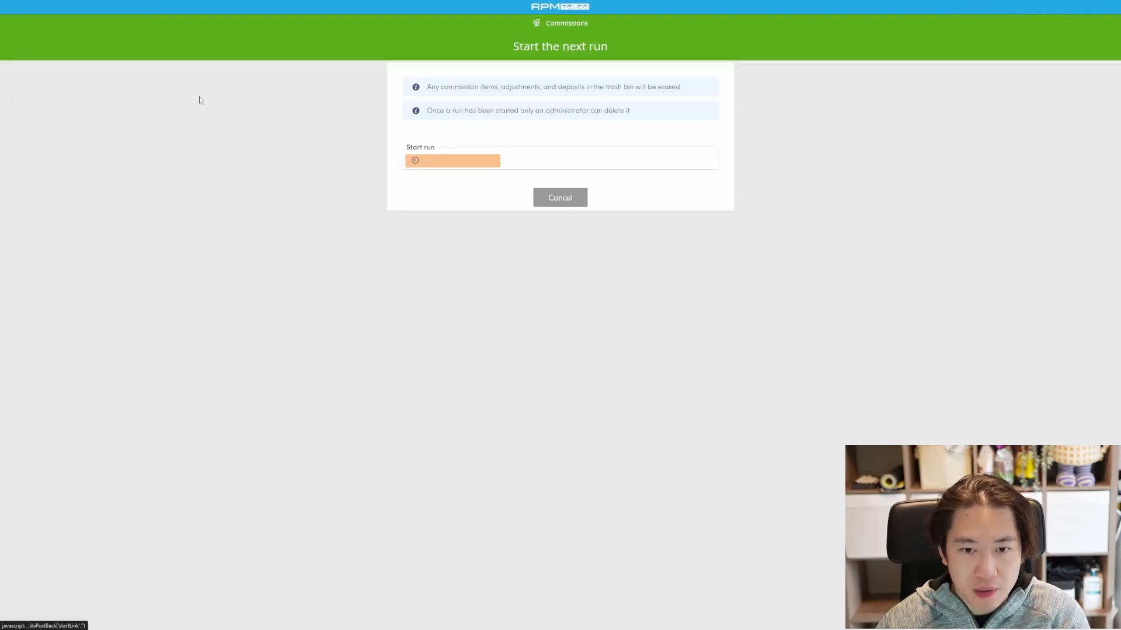
# Step: Go to the Order reconciliation under Commissions and reconcile it against the new run
pyautogui.moveTo(18, 11)
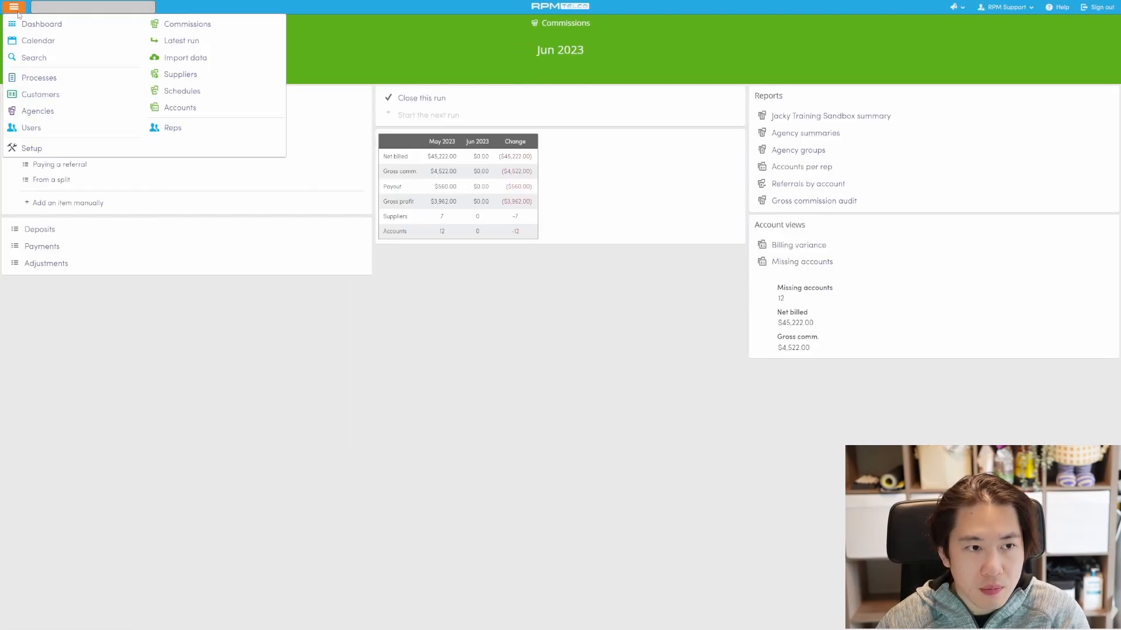
pyautogui.click(187, 24)
pyautogui.click(132, 95)
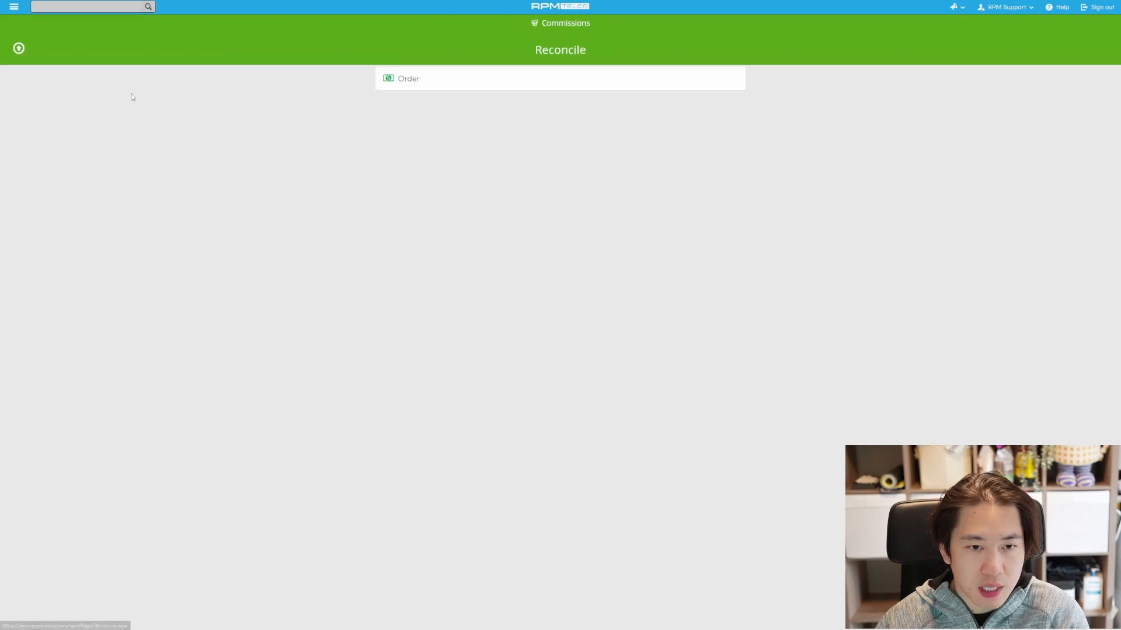
pyautogui.click(413, 80)
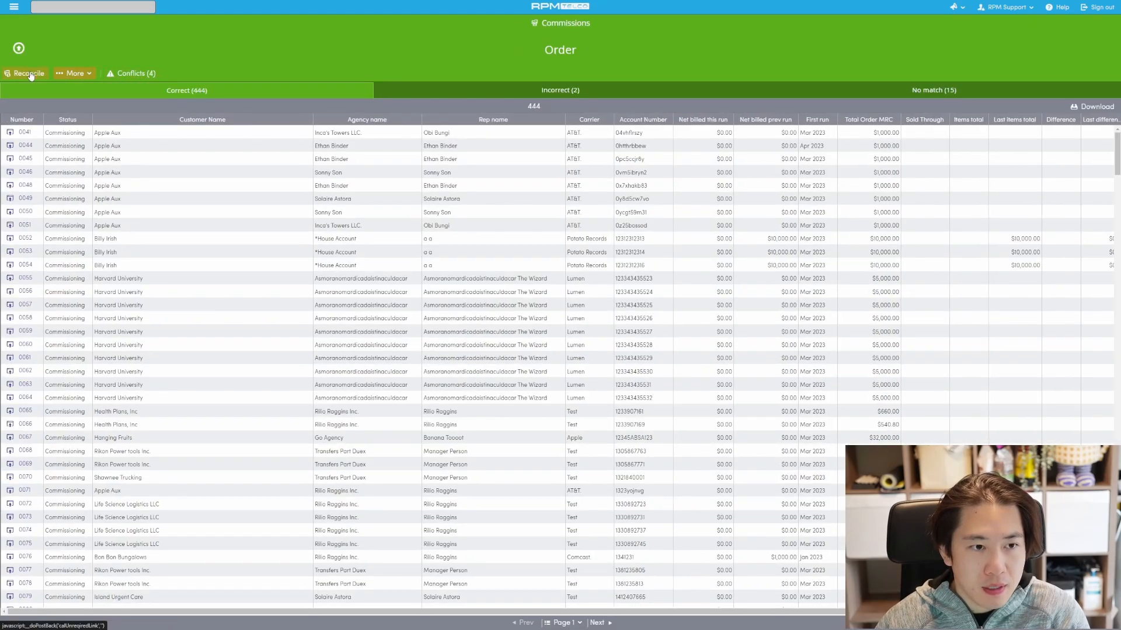
pyautogui.click(29, 74)
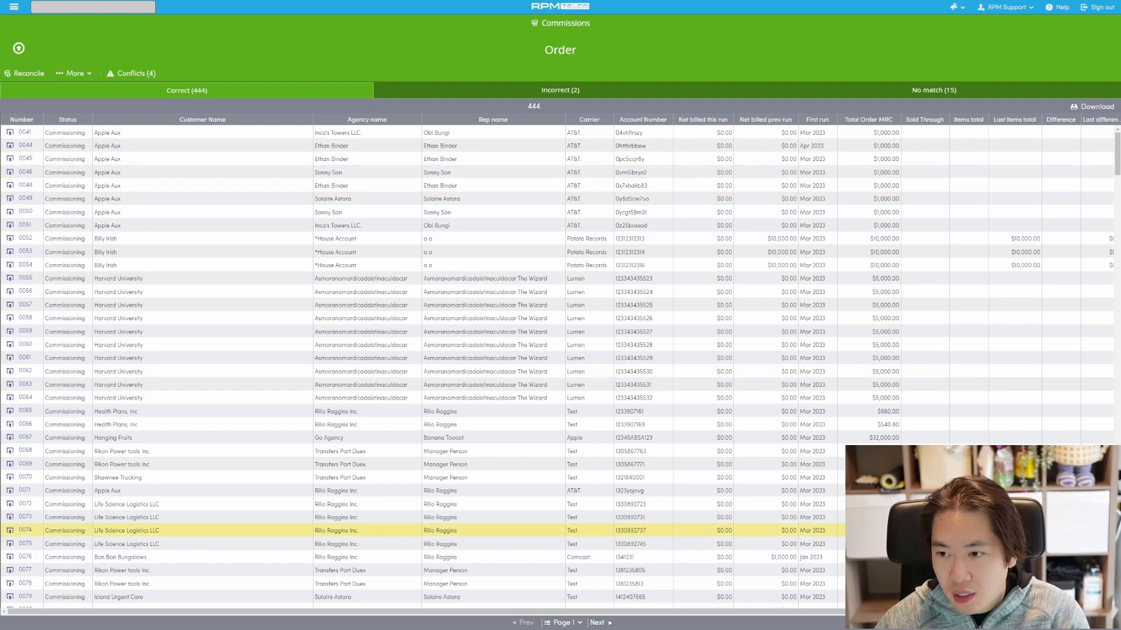
# Step: Review the item totals and differences in the Correct list, and view the Incorrect list of the Order reconciliation
pyautogui.moveTo(957, 611); pyautogui.dragTo(976, 612)
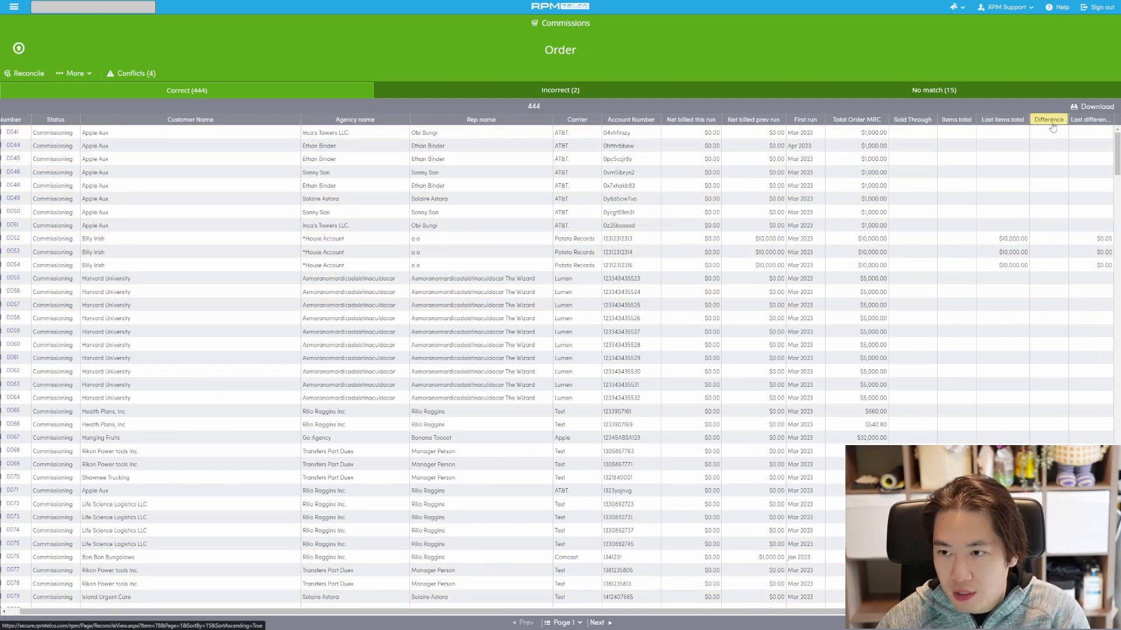
pyautogui.scroll(-1, 1071, 358)
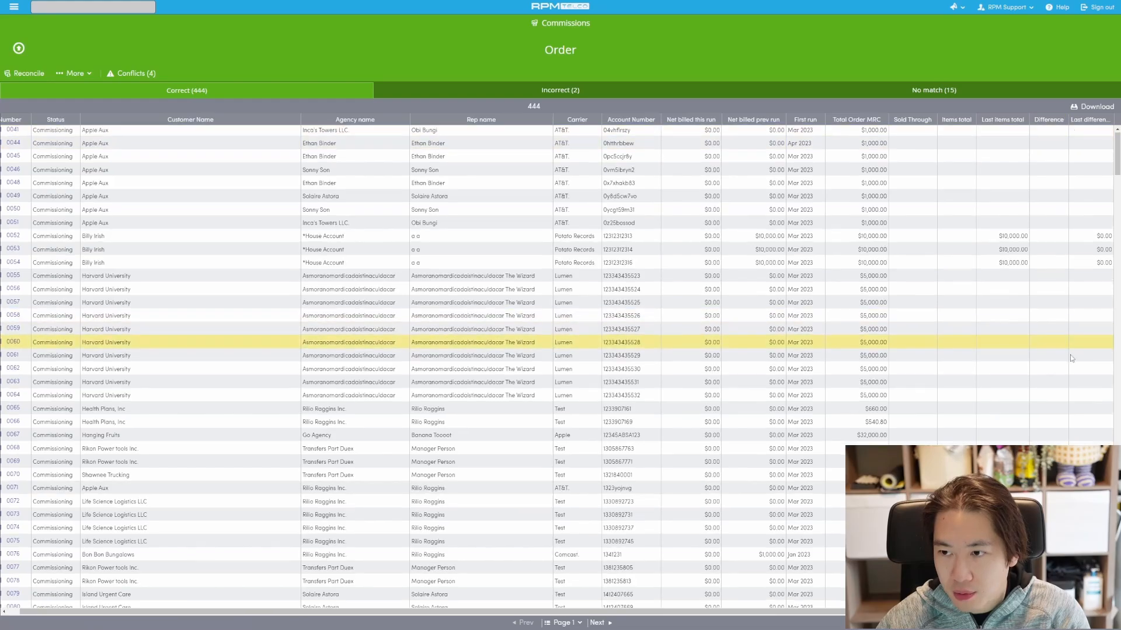
pyautogui.scroll(-20, 1072, 358)
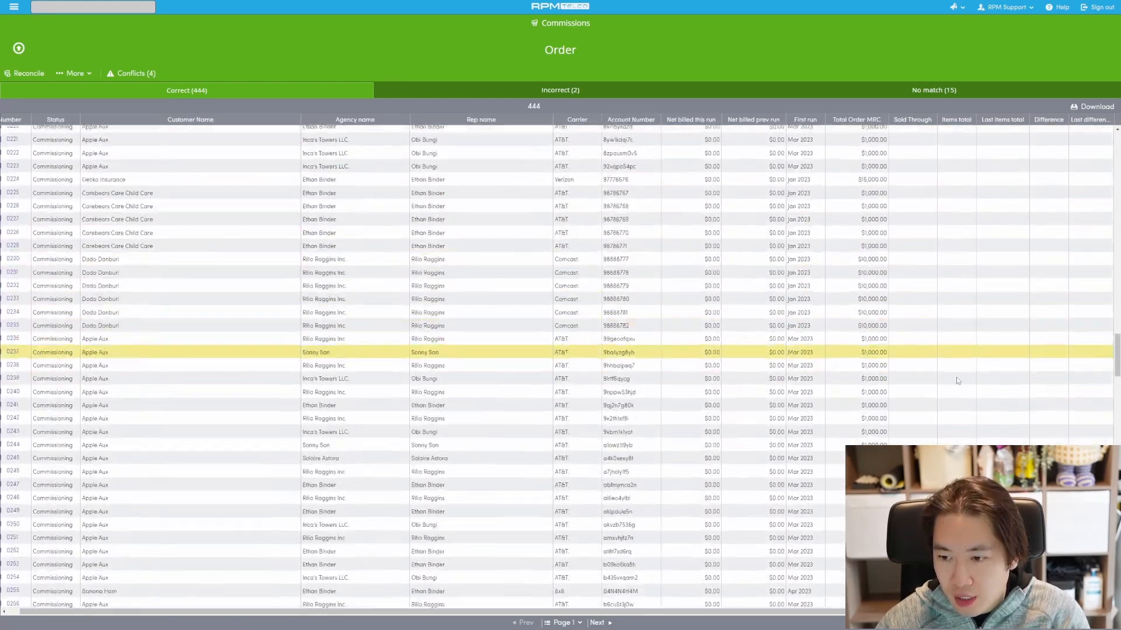
pyautogui.scroll(-20, 957, 381)
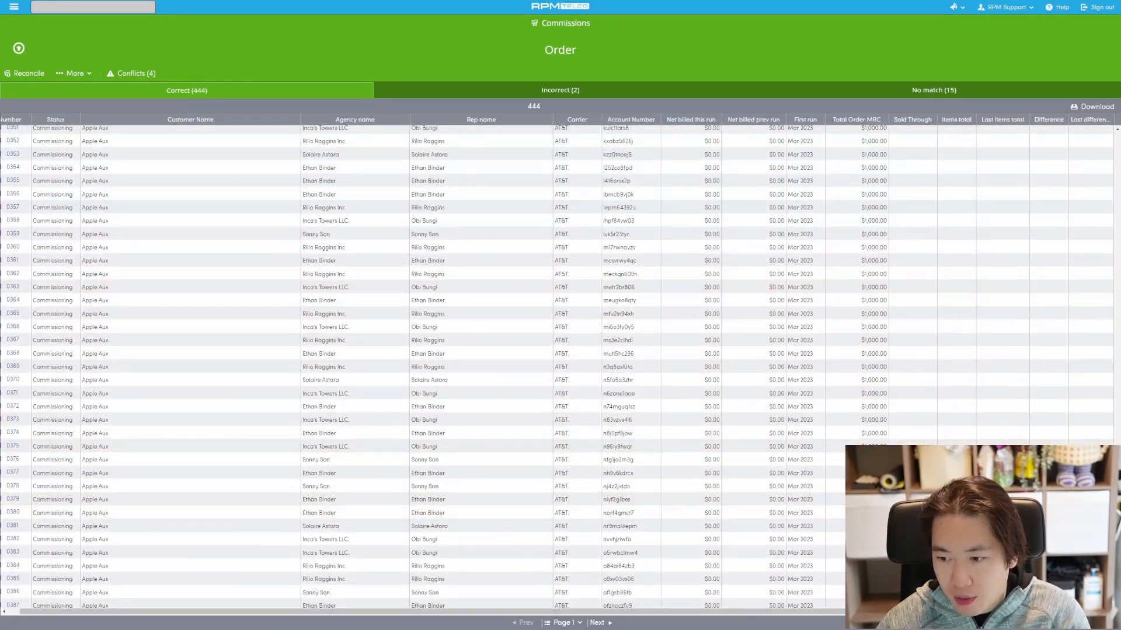
pyautogui.scroll(-5, 957, 381)
pyautogui.moveTo(1117, 493); pyautogui.dragTo(1074, 122)
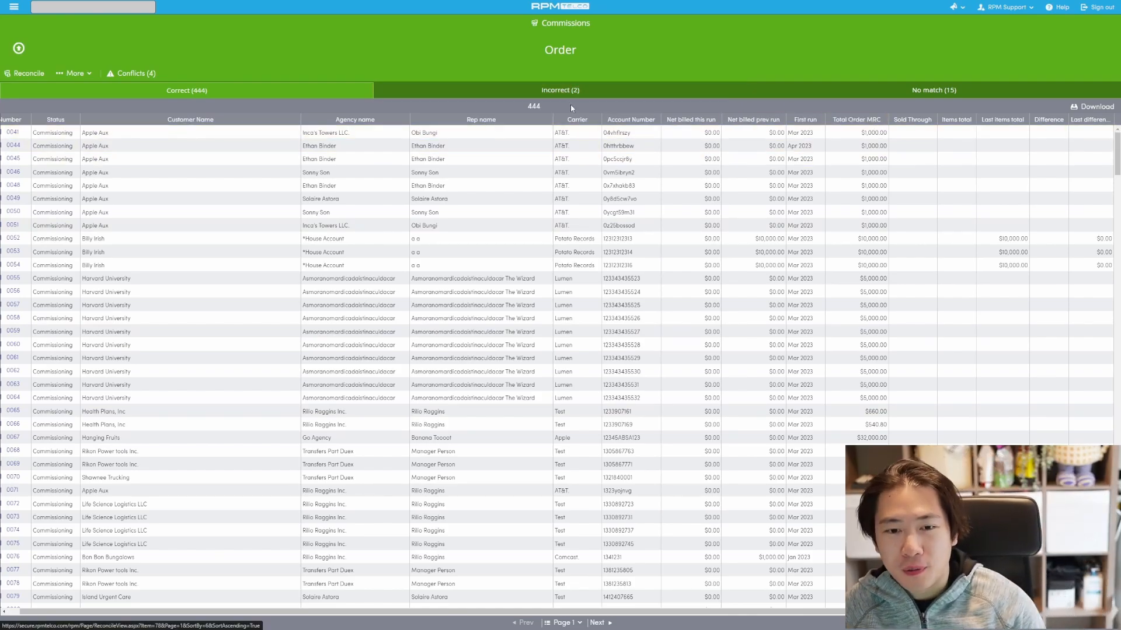
pyautogui.click(478, 92)
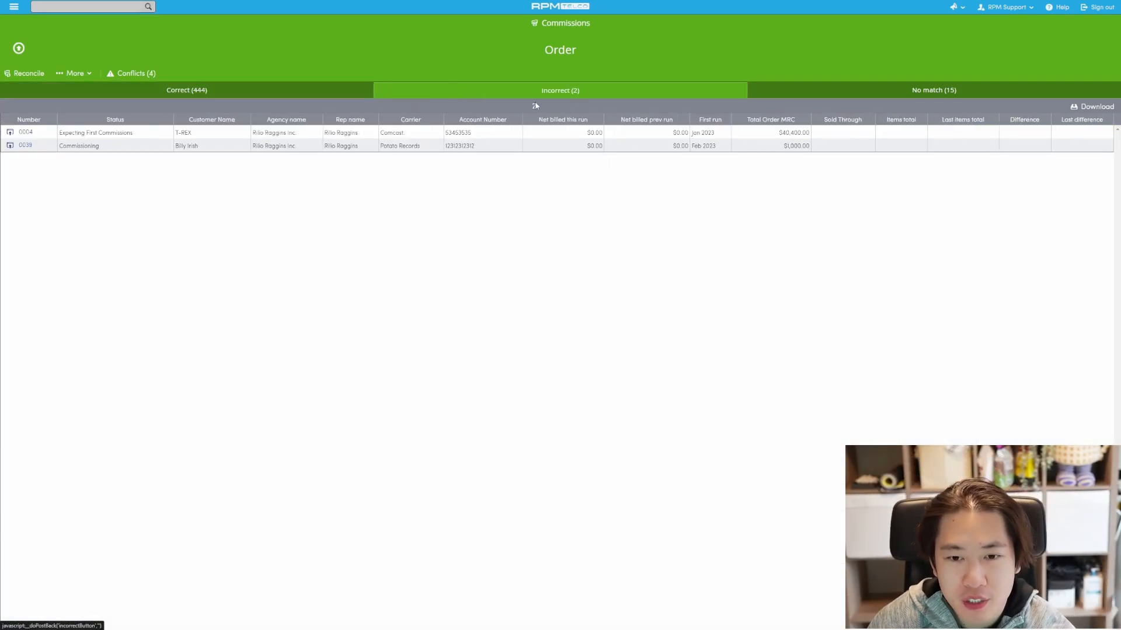
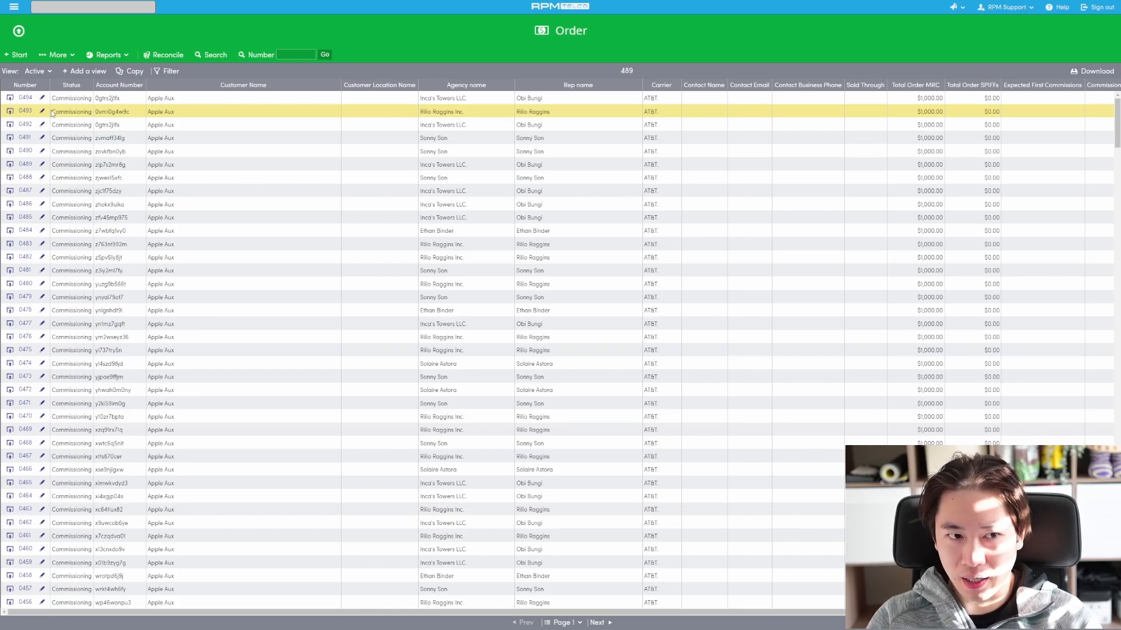
# Step: Open the first order in the list for editing and set its status to Expecting First Commissions
pyautogui.click(20, 99)
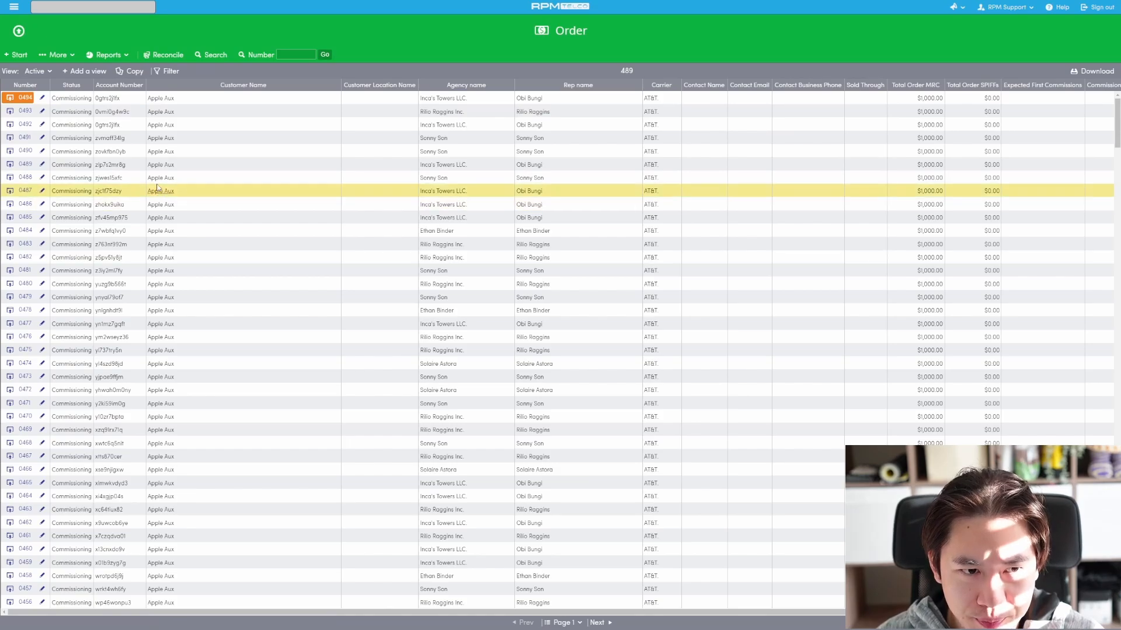
pyautogui.scroll(-1, 157, 198)
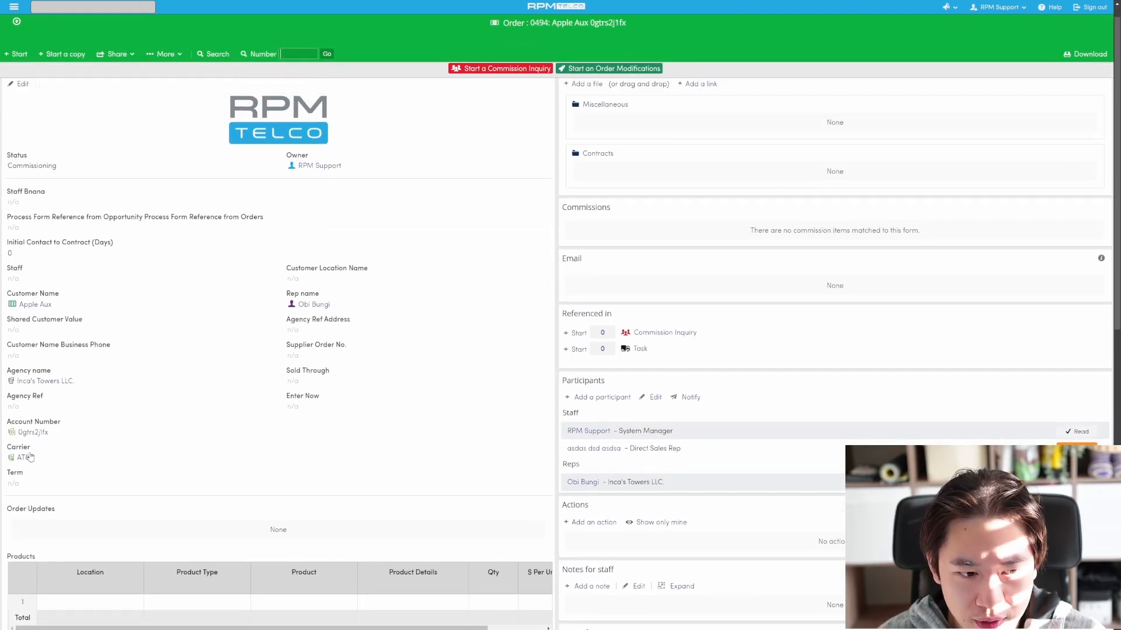
pyautogui.scroll(1, 155, 404)
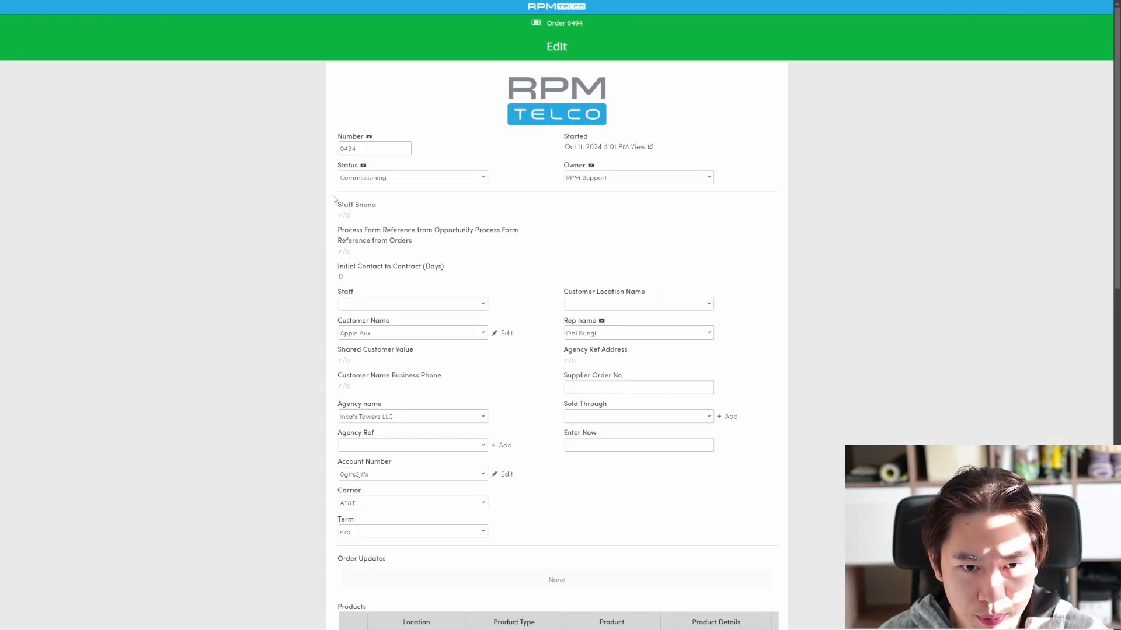
pyautogui.click(373, 177)
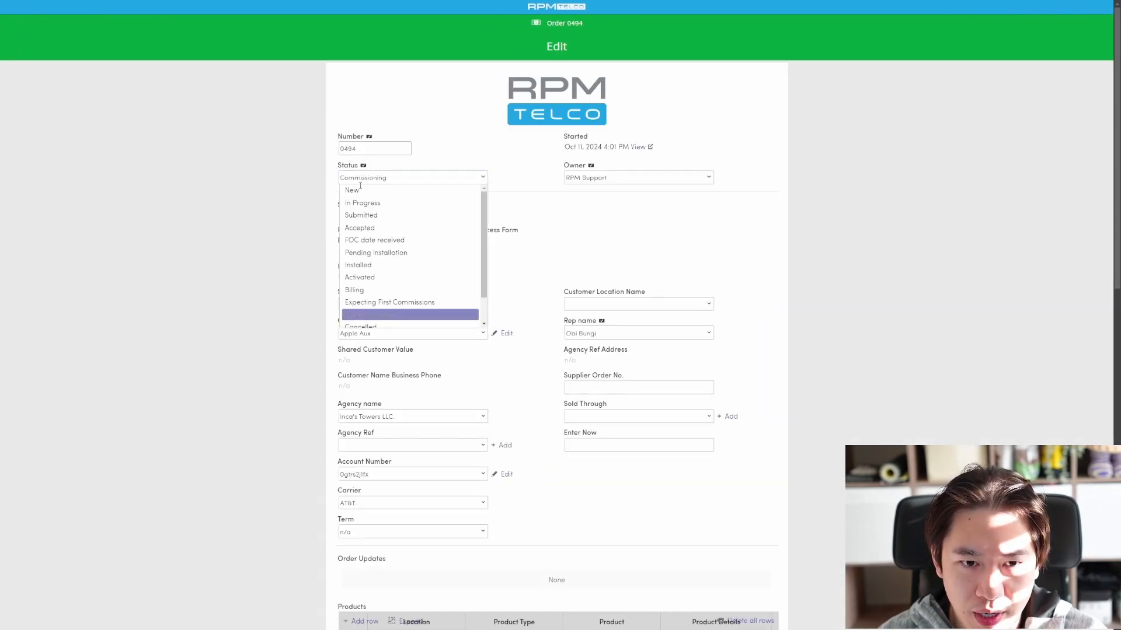
pyautogui.click(386, 302)
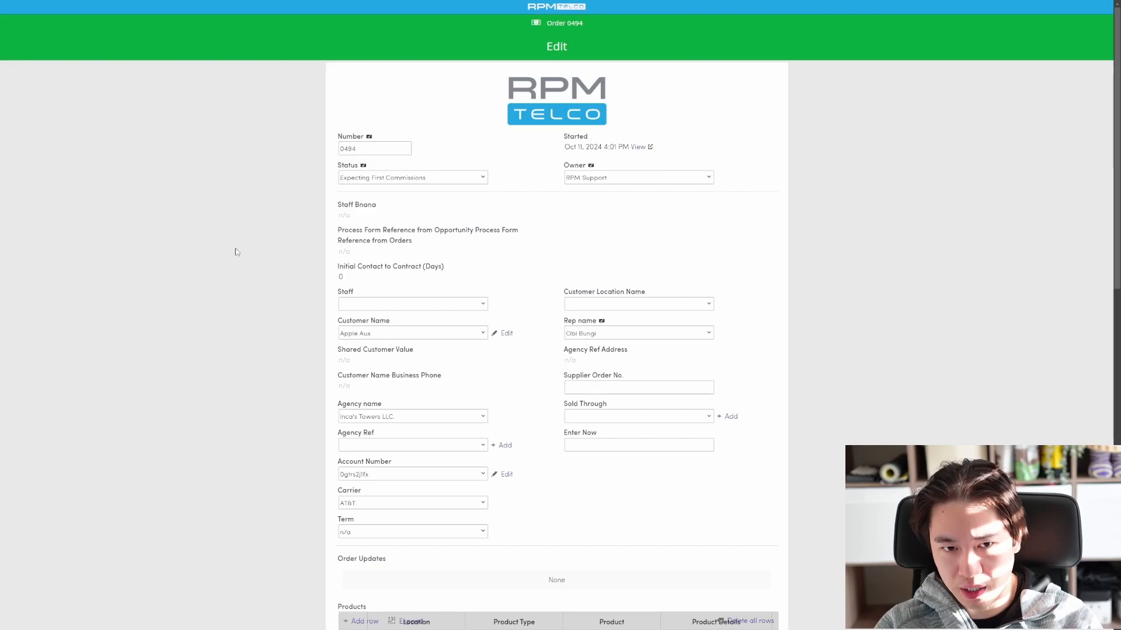
# Step: Set the order's Expected First Commissions date to Oct 1, 2024 and its Installed Date to Aug 1, 2024
pyautogui.scroll(-5, 262, 301)
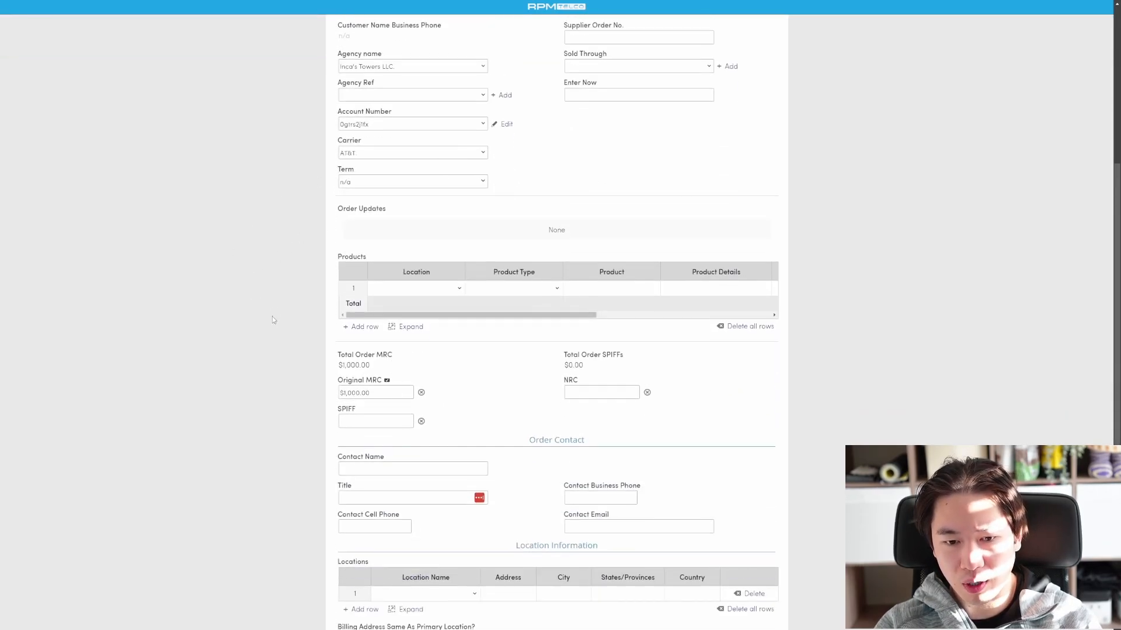
pyautogui.scroll(-5, 278, 318)
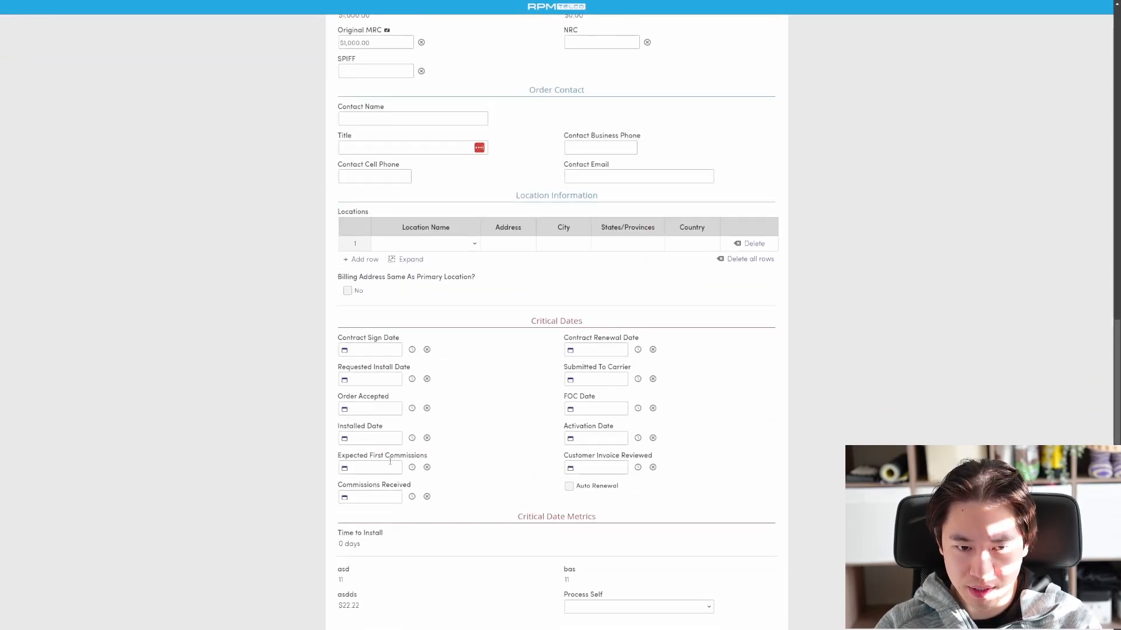
pyautogui.click(412, 467)
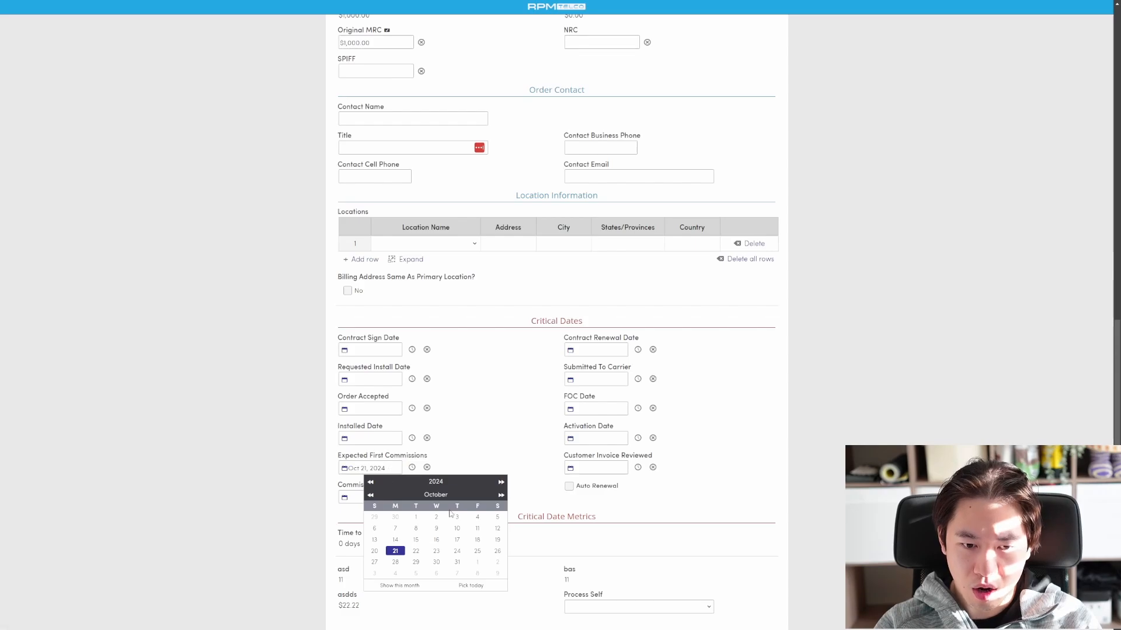
pyautogui.click(416, 516)
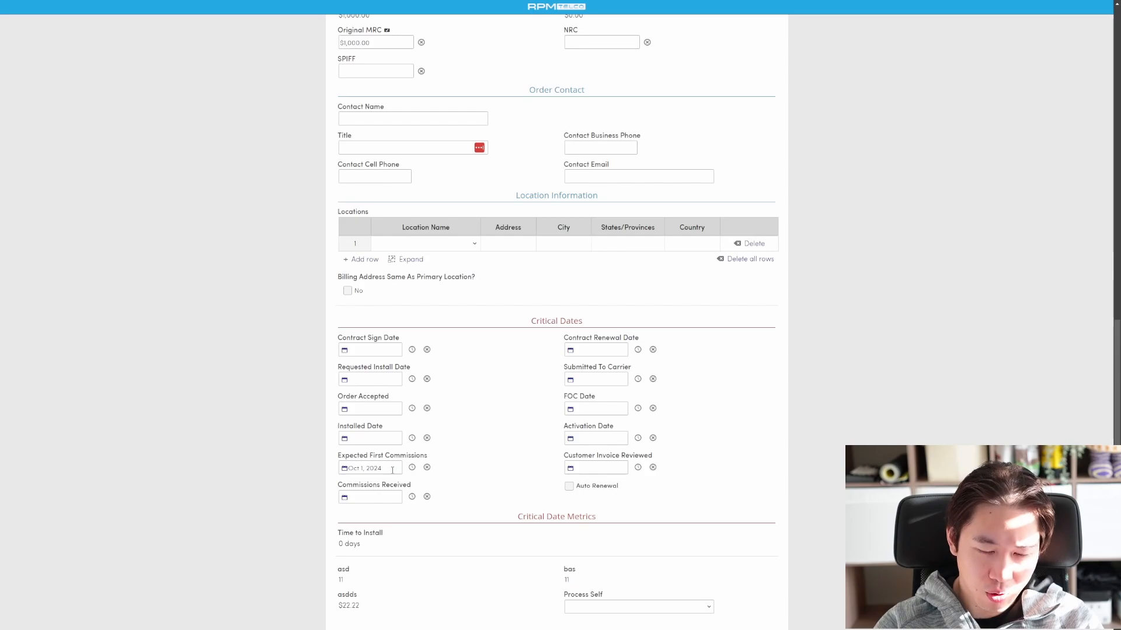
pyautogui.click(380, 438)
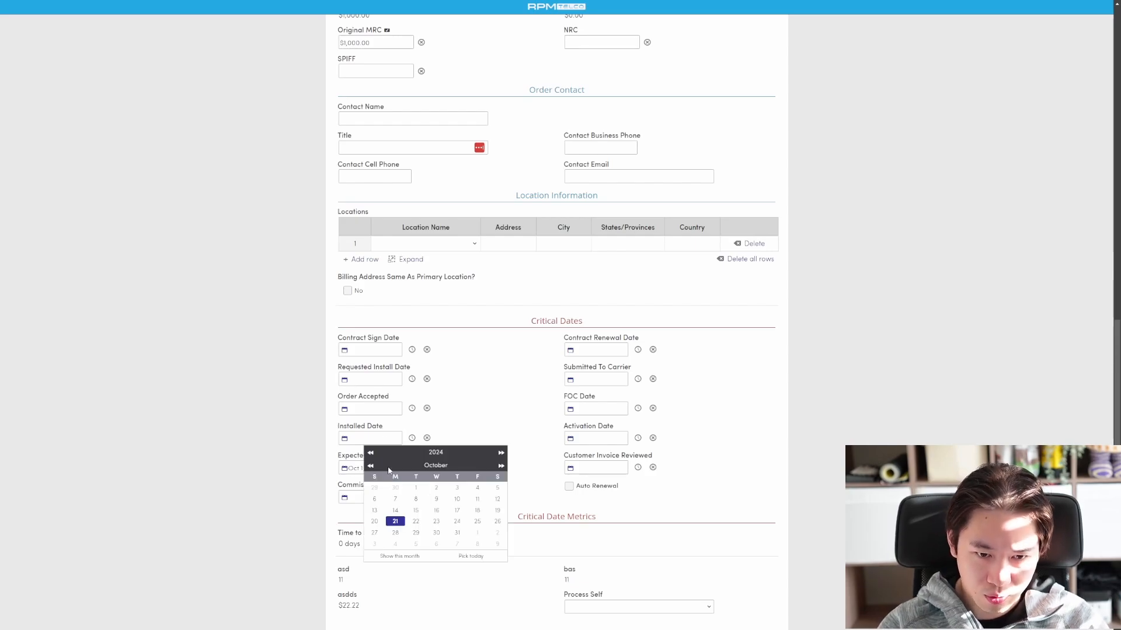
pyautogui.click(370, 465)
pyautogui.click(370, 466)
pyautogui.click(455, 488)
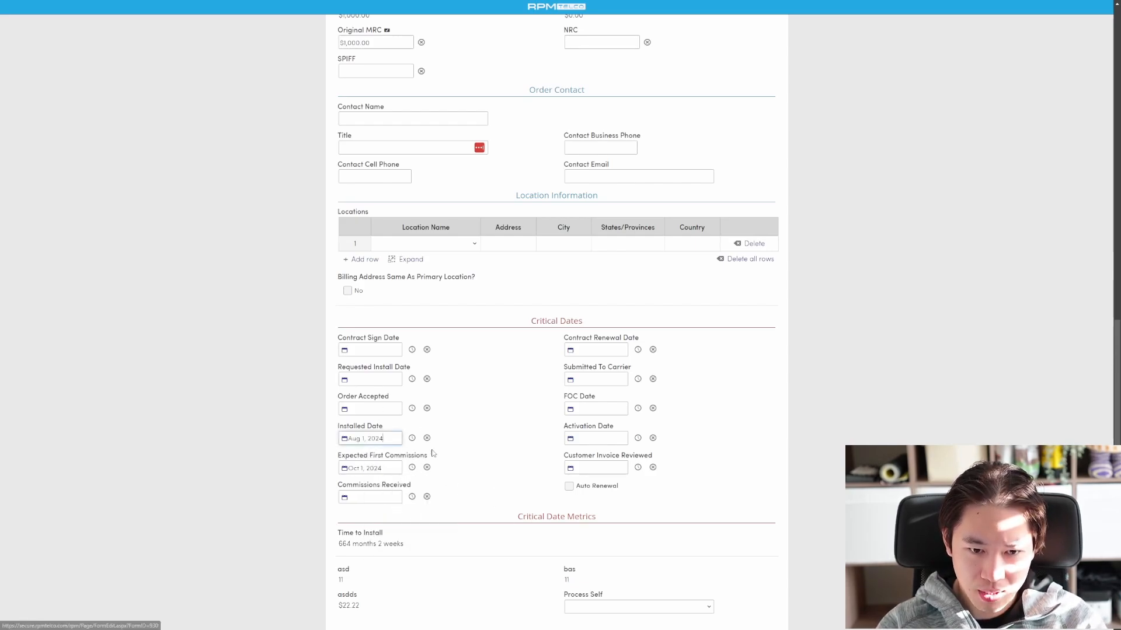
# Step: Set the order's Activation Date to Sep 2, 2024 and save the order
pyautogui.click(581, 433)
pyautogui.click(726, 466)
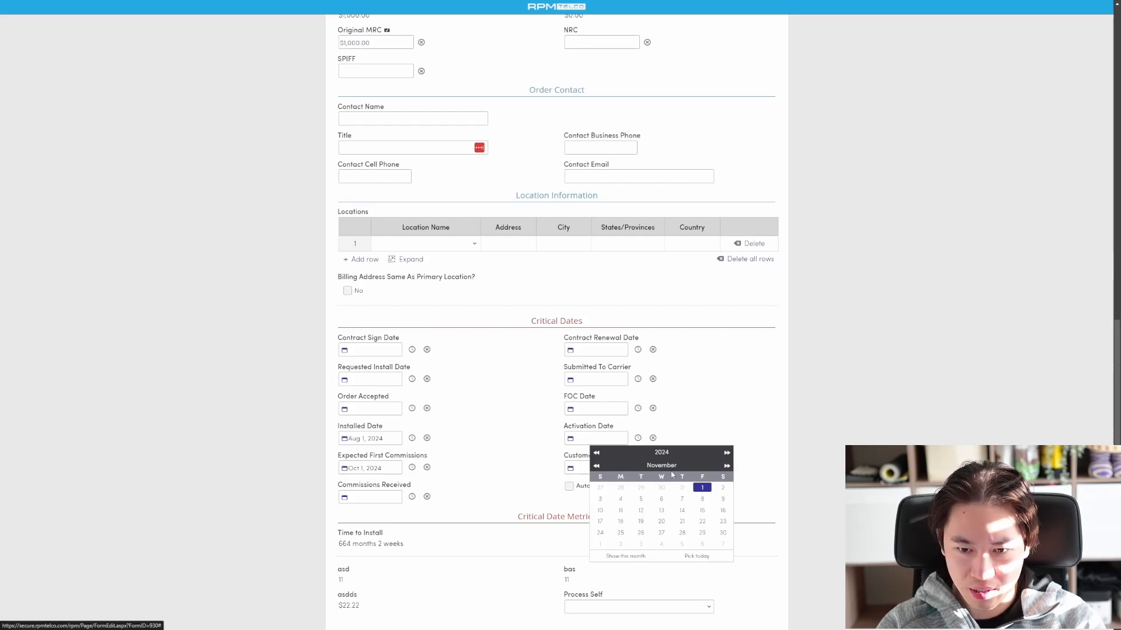
pyautogui.click(597, 466)
pyautogui.click(597, 466)
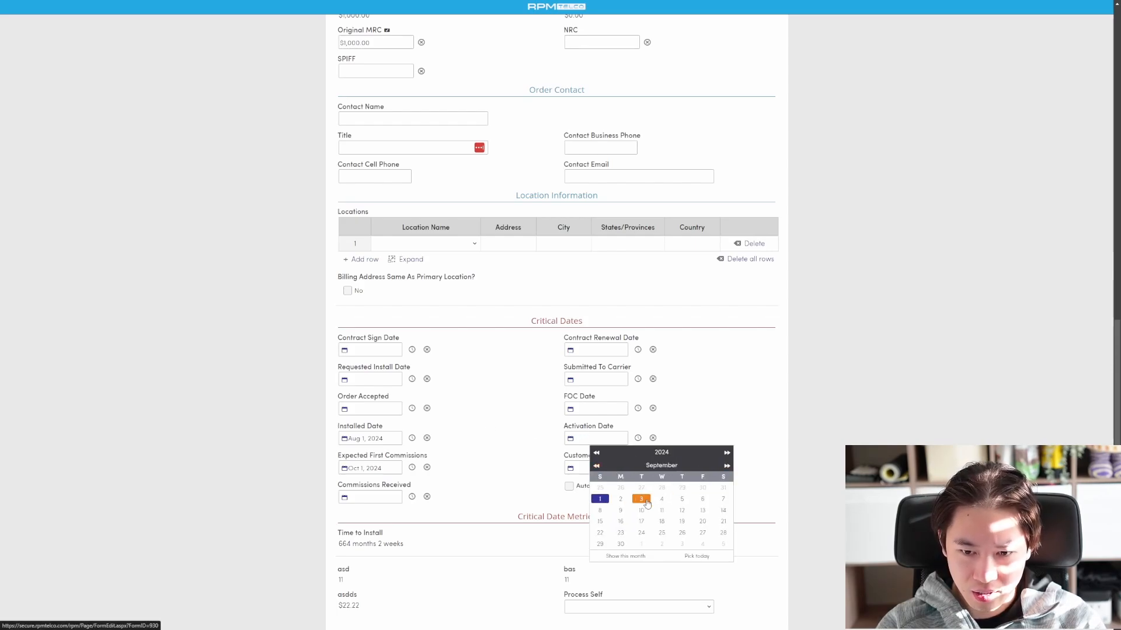
pyautogui.click(621, 499)
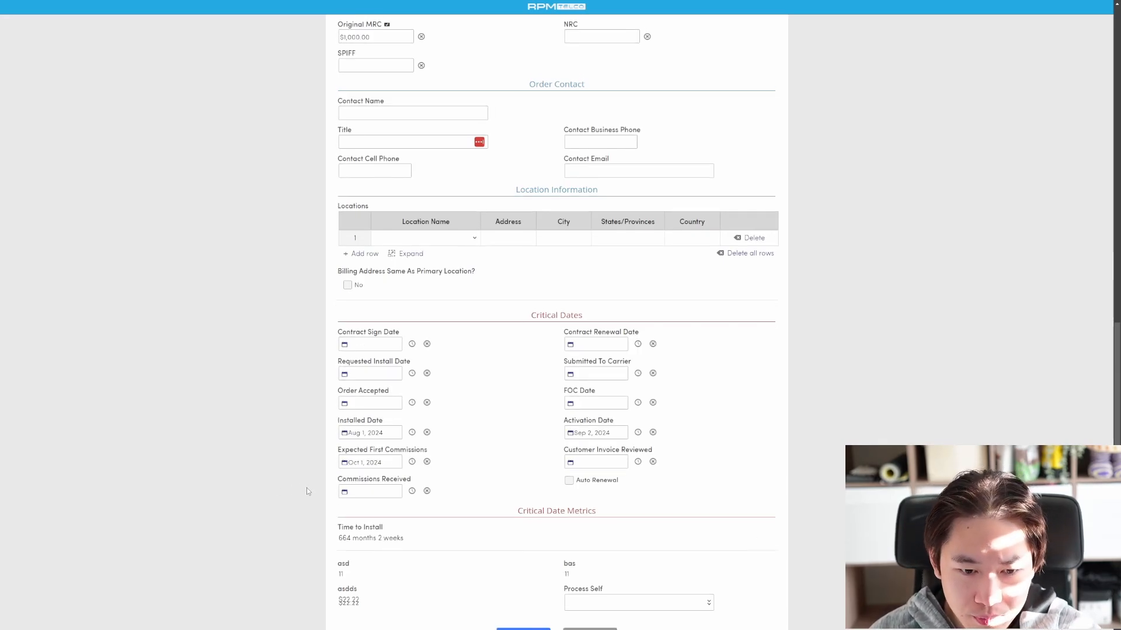
pyautogui.scroll(-1, 360, 478)
pyautogui.click(516, 596)
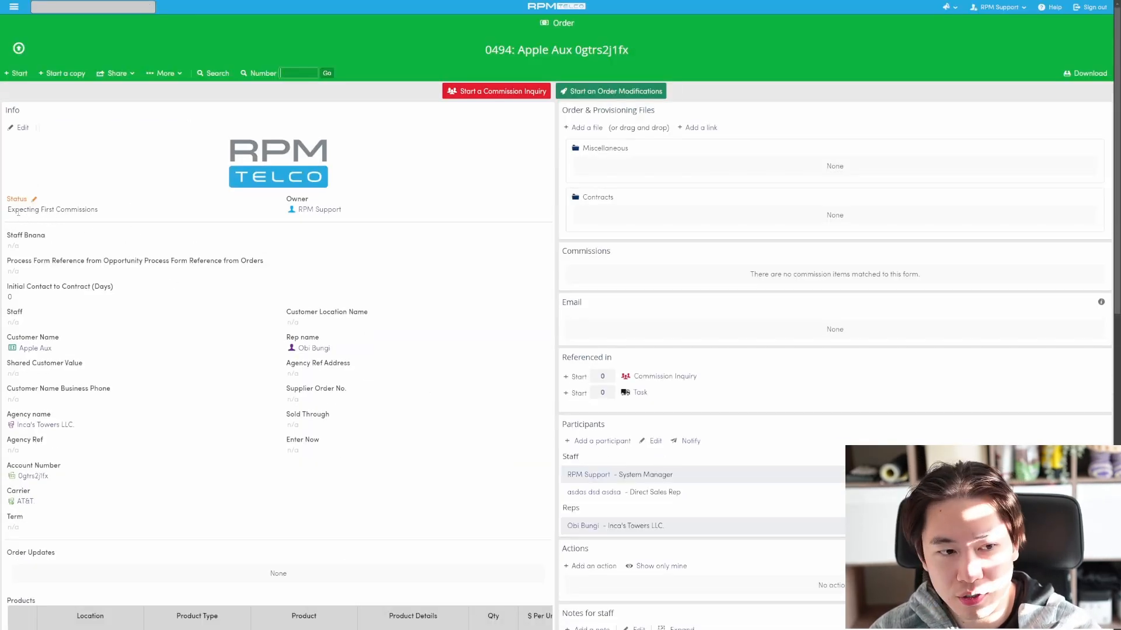
# Step: Review the saved order's status and its critical dates
pyautogui.moveTo(7, 209); pyautogui.dragTo(123, 217)
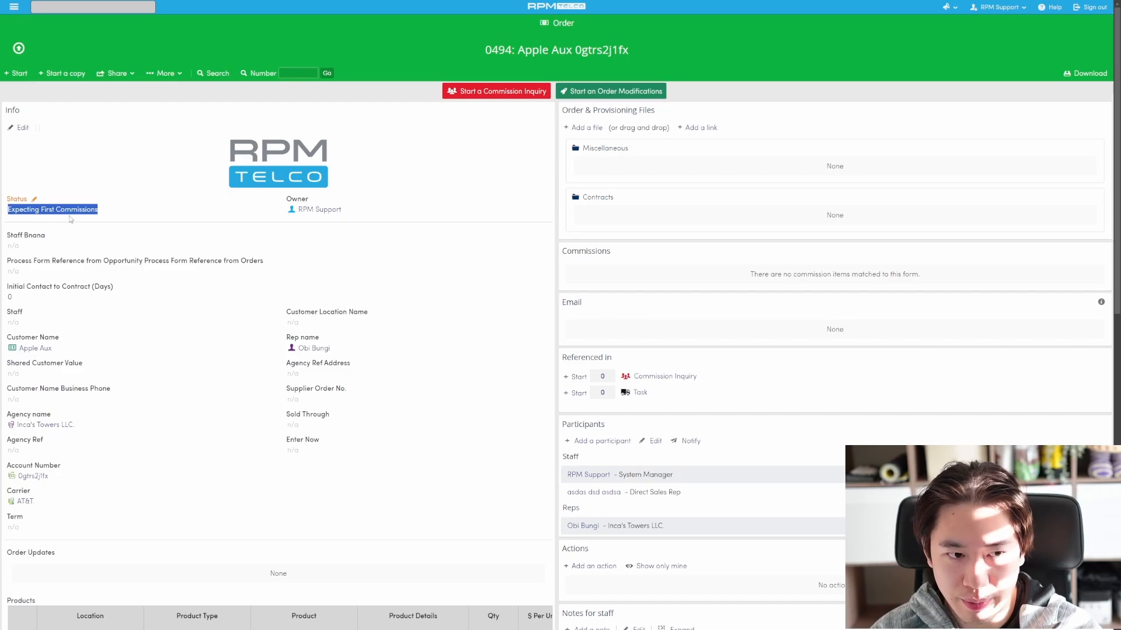
pyautogui.click(94, 232)
pyautogui.scroll(-10, 117, 280)
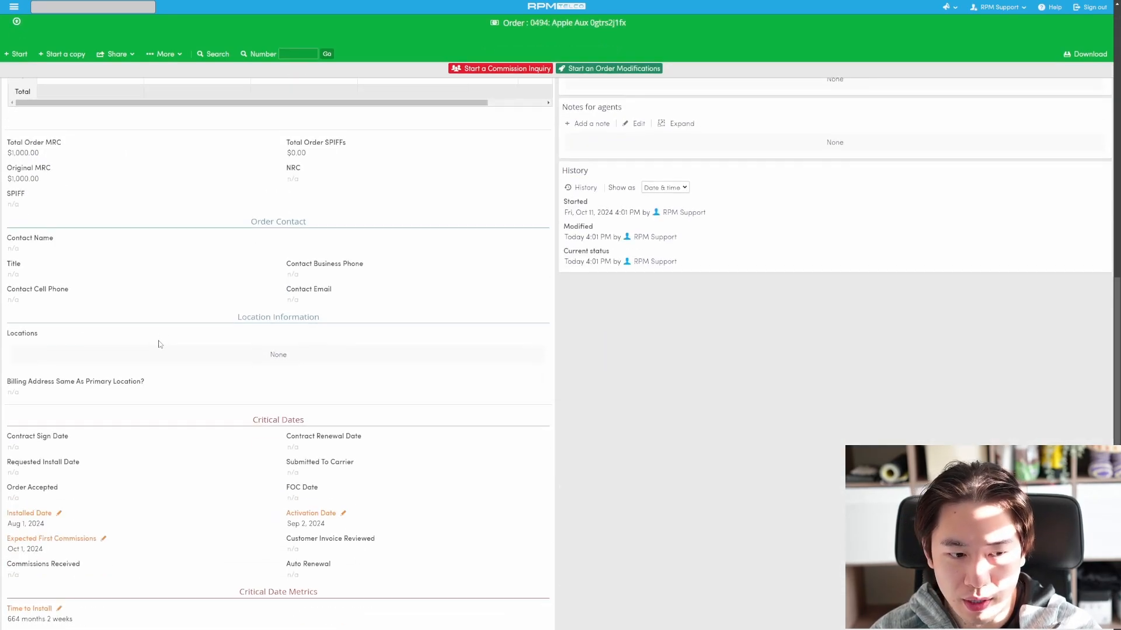
pyautogui.scroll(-1, 160, 344)
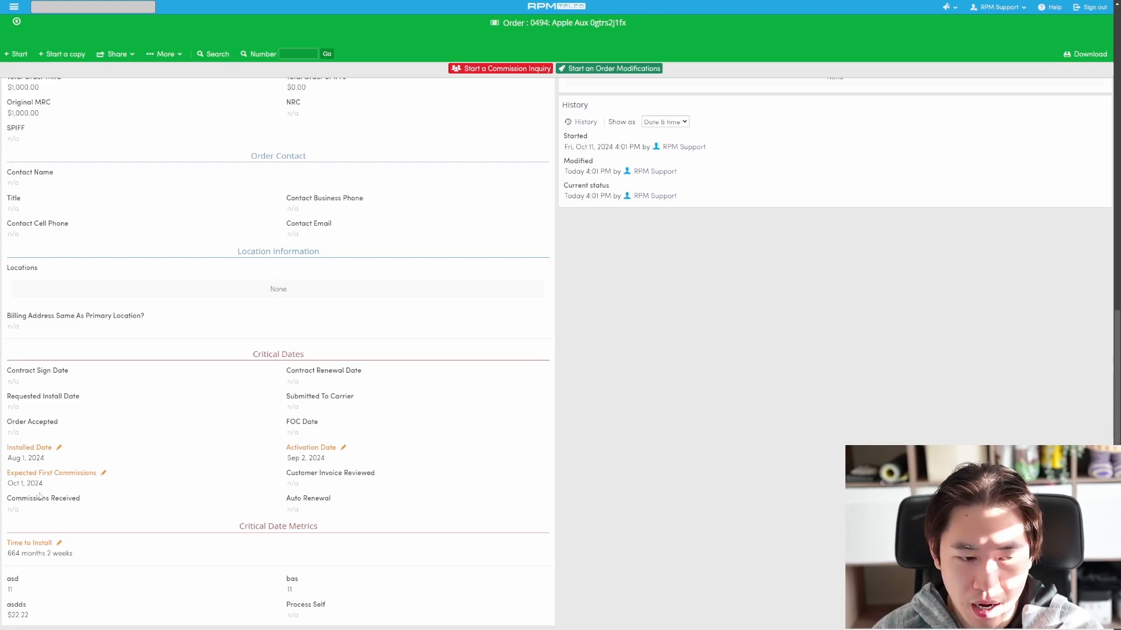
pyautogui.scroll(6, 86, 440)
pyautogui.scroll(3, 87, 440)
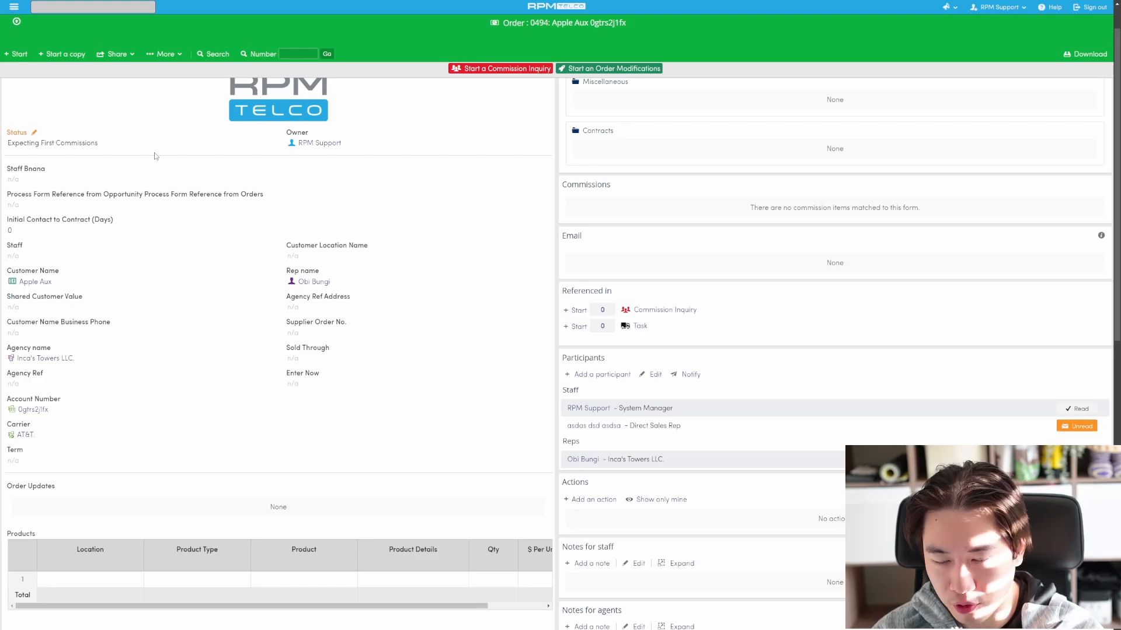
pyautogui.scroll(-2, 201, 335)
pyautogui.scroll(4, 199, 334)
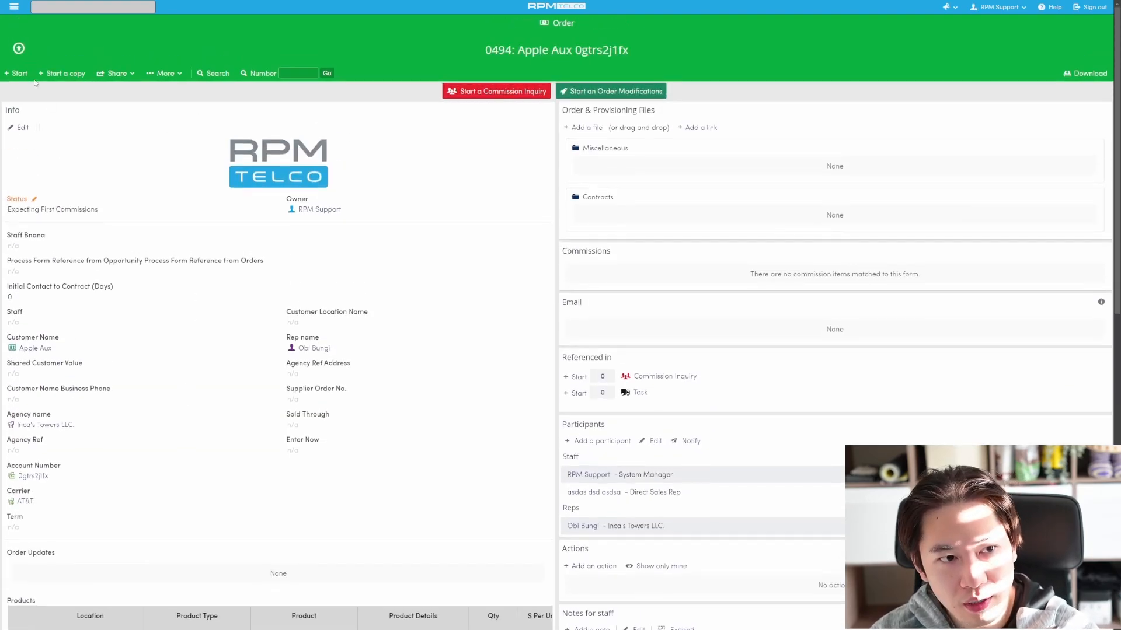
# Step: Return to the Order list and switch to the Expecting First Commissions - This Month view
pyautogui.click(23, 50)
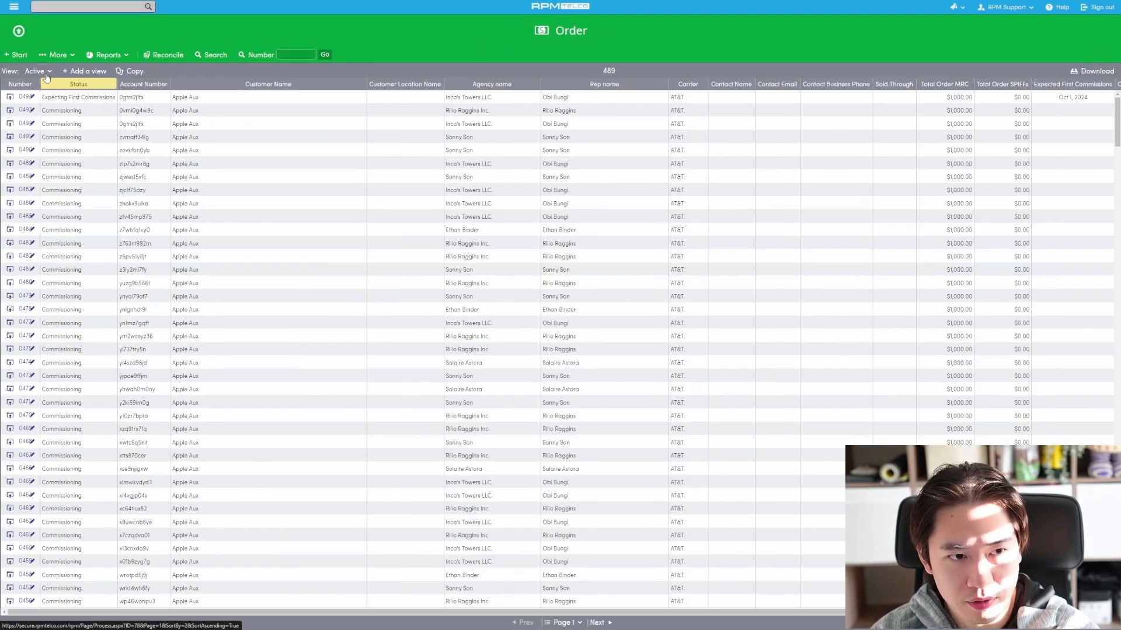
pyautogui.click(43, 72)
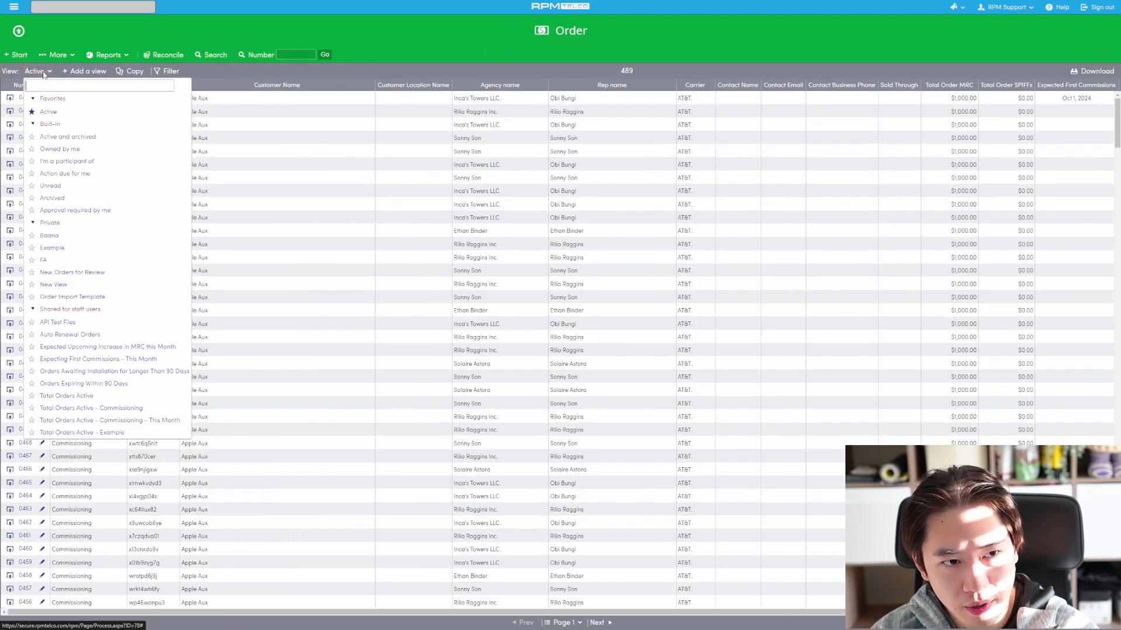
pyautogui.click(91, 362)
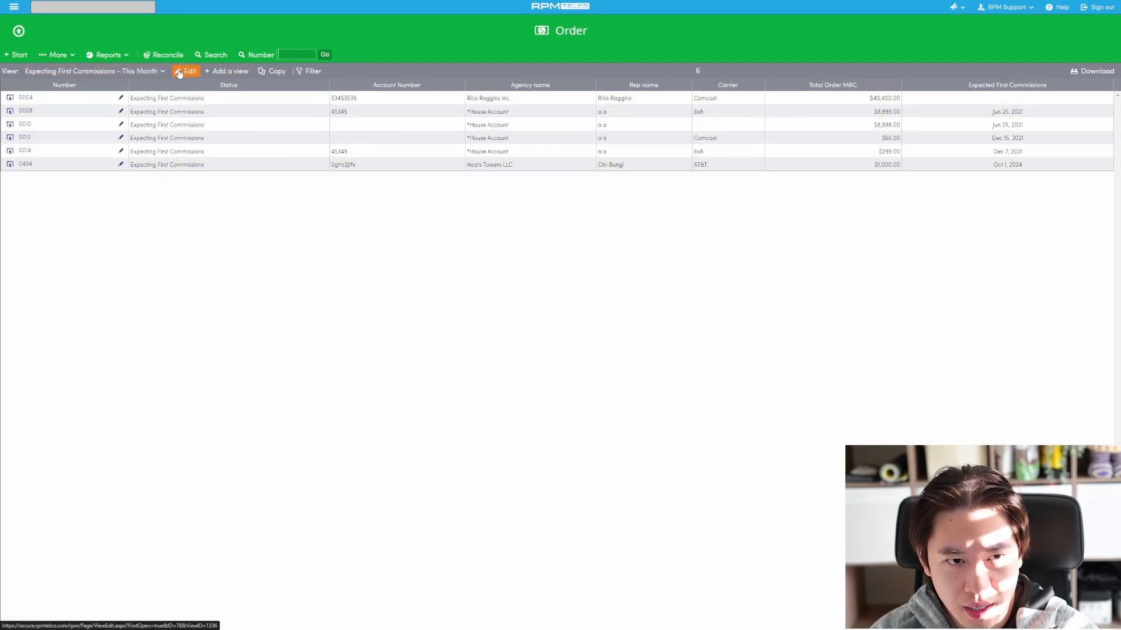
# Step: Add the Account Number columns First run, Net billed this run and Net billed prev run to the view and save it
pyautogui.click(181, 73)
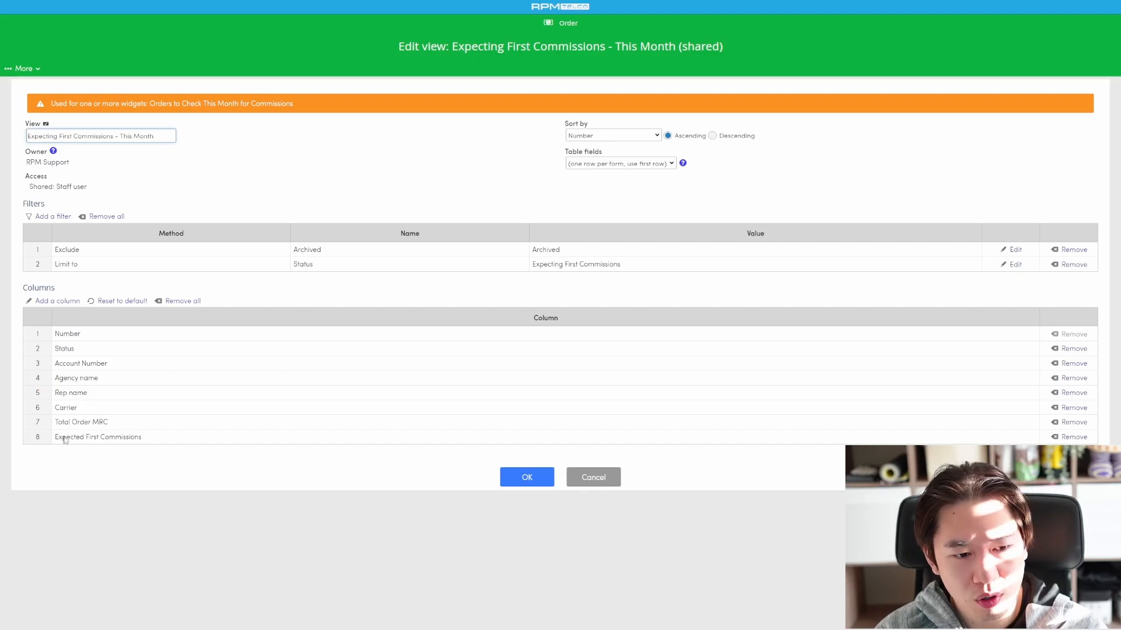
pyautogui.click(58, 301)
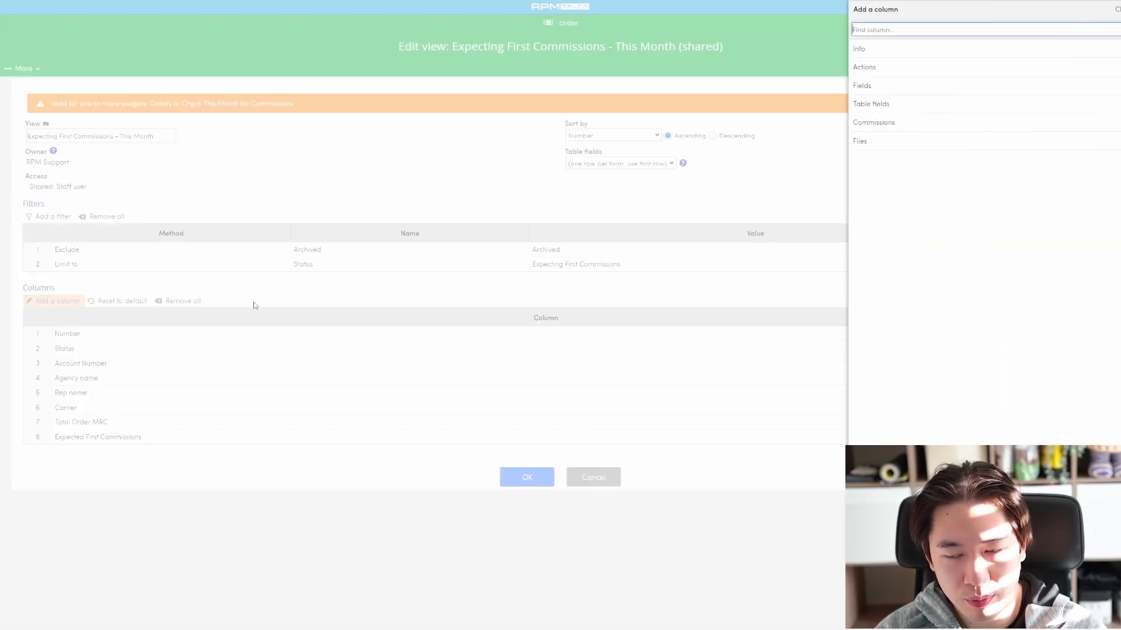
pyautogui.click(862, 122)
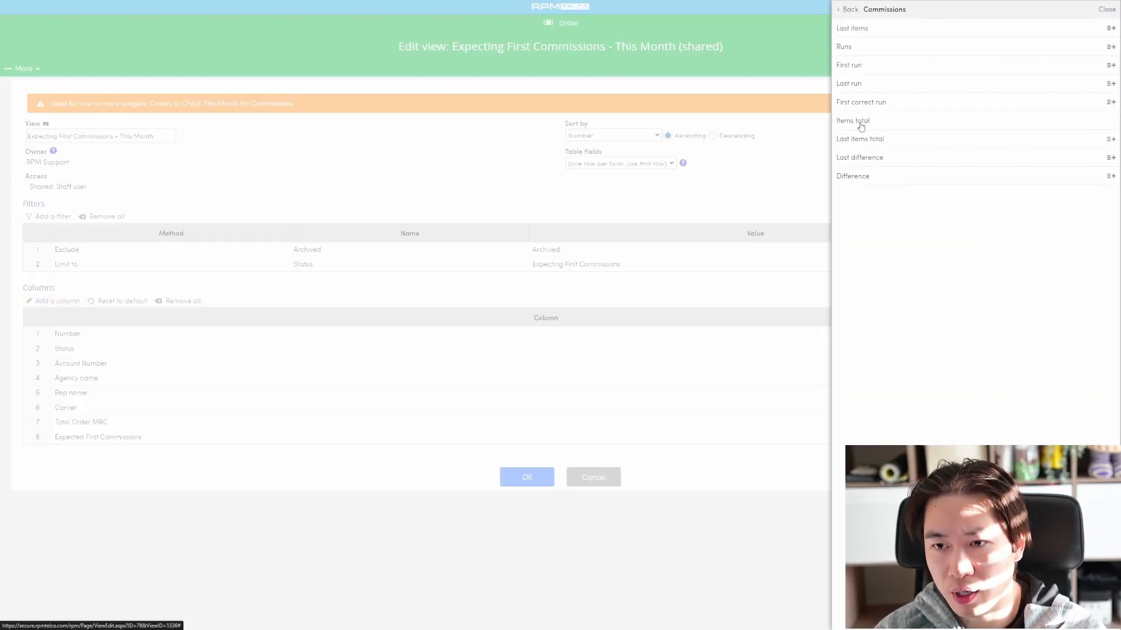
pyautogui.click(848, 9)
pyautogui.click(857, 70)
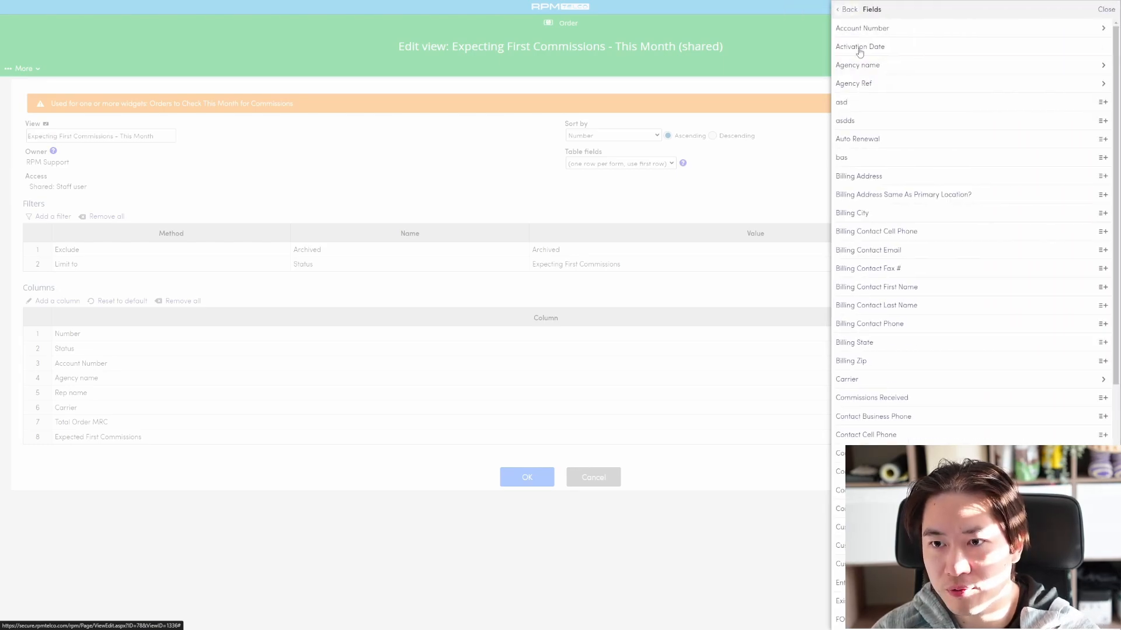
pyautogui.click(857, 27)
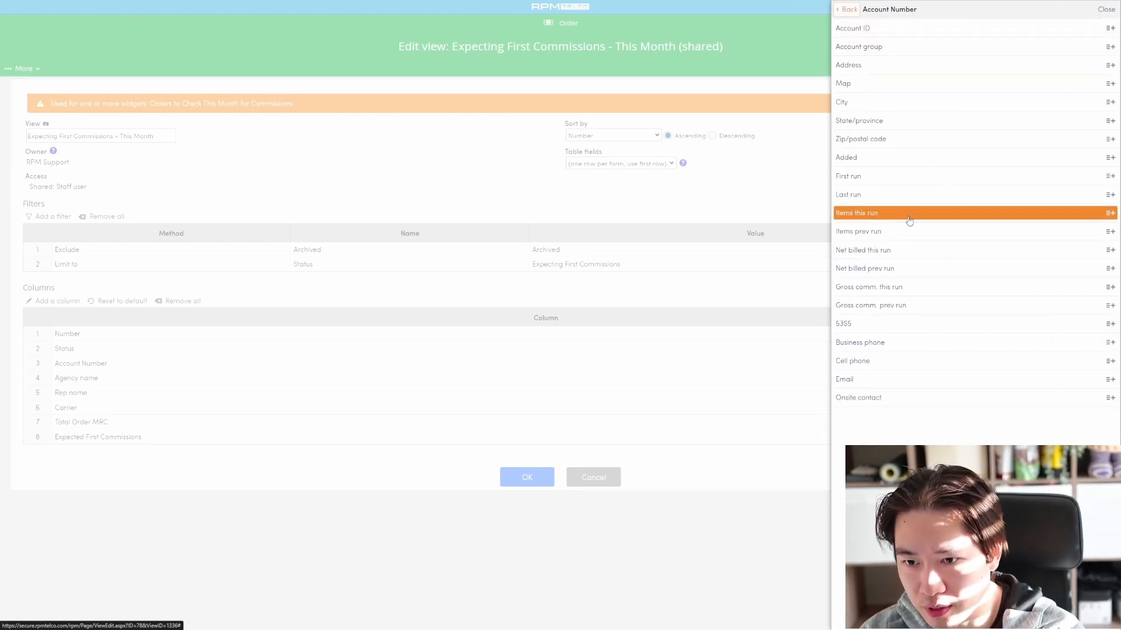
pyautogui.click(874, 176)
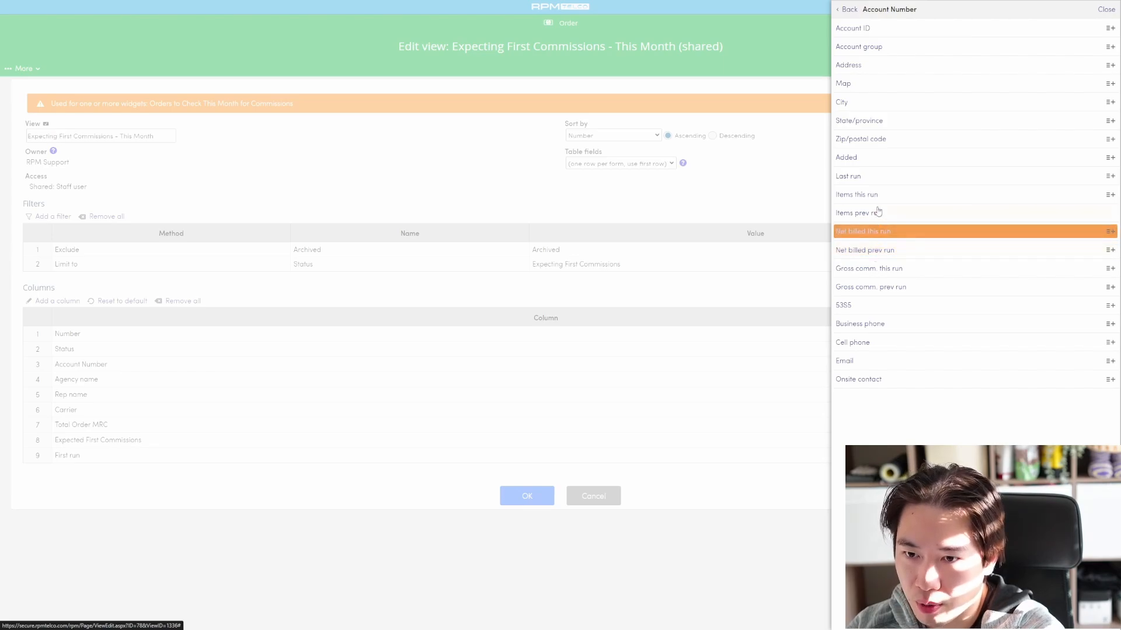
pyautogui.click(873, 233)
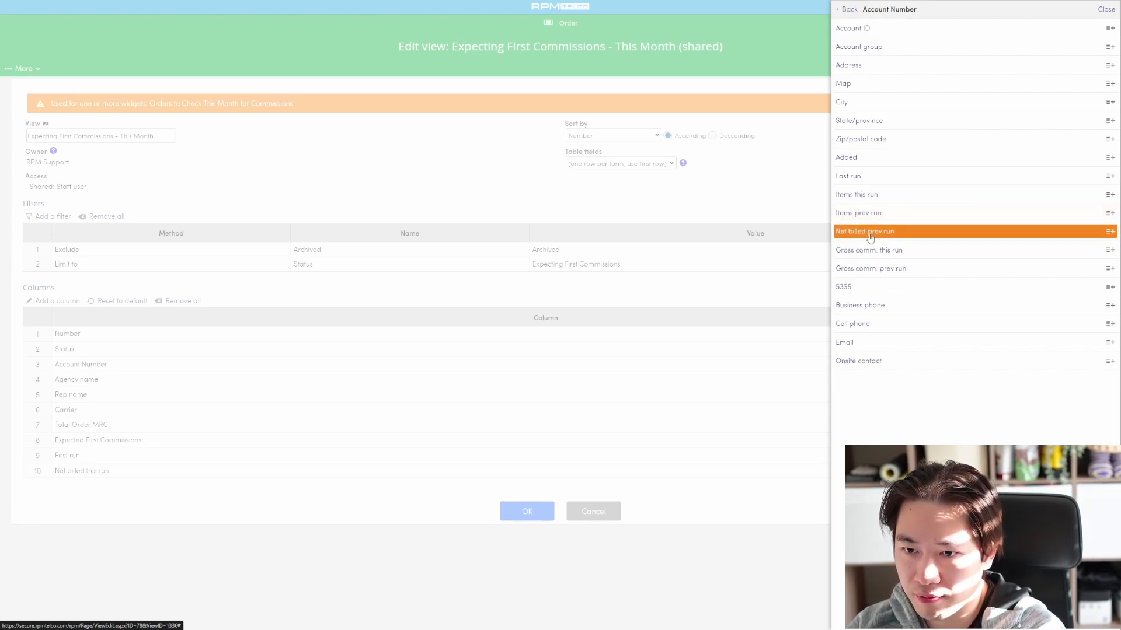
pyautogui.click(863, 244)
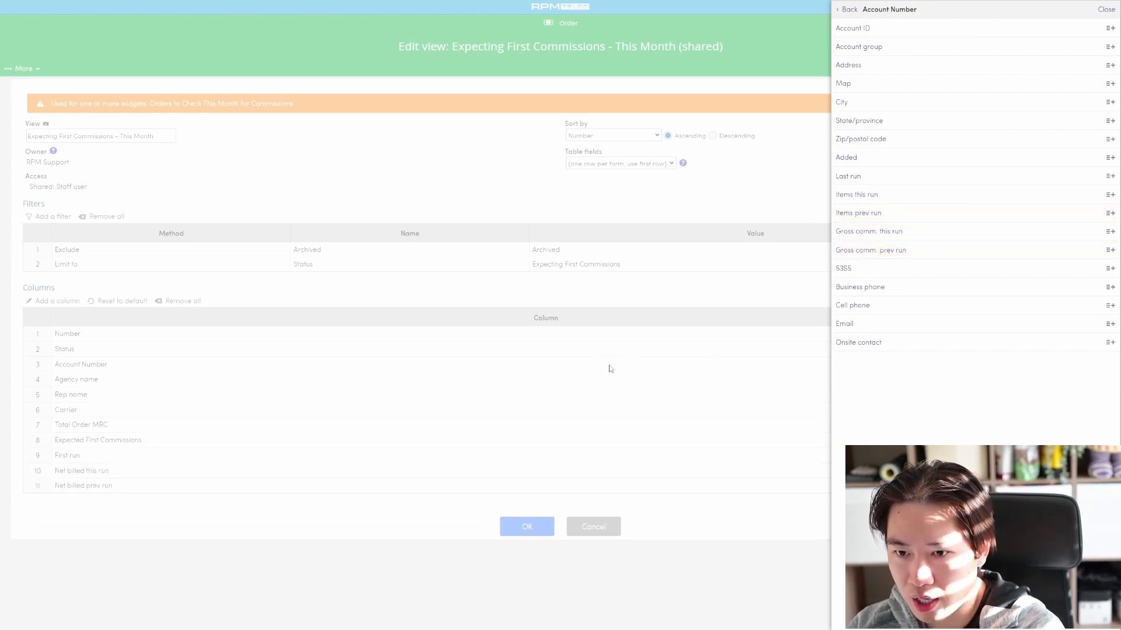
pyautogui.click(279, 472)
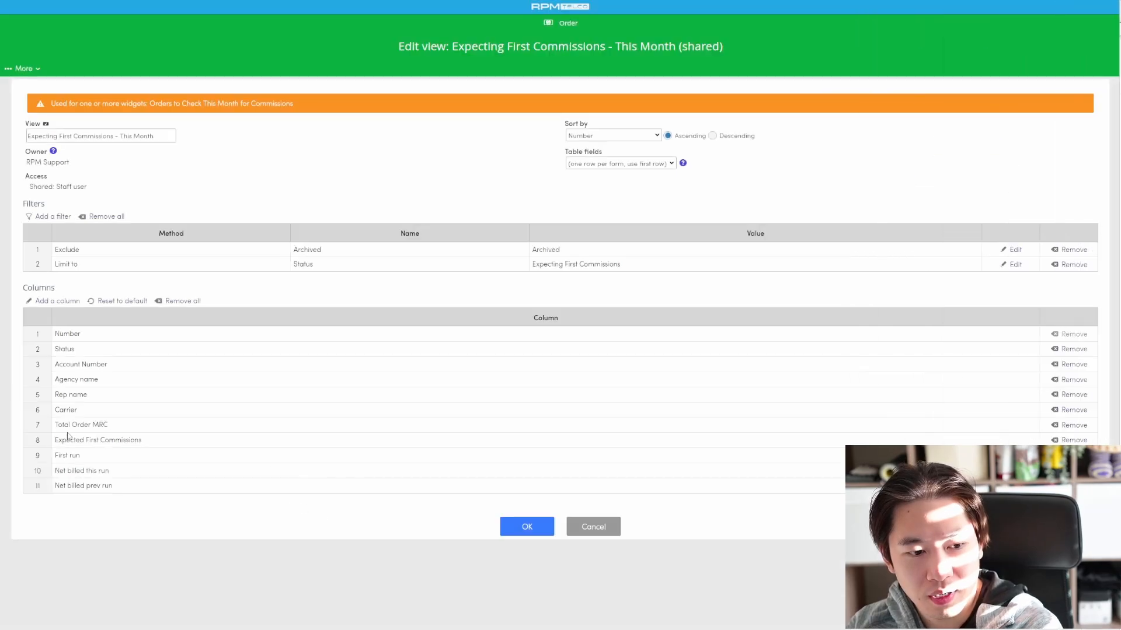
pyautogui.click(507, 534)
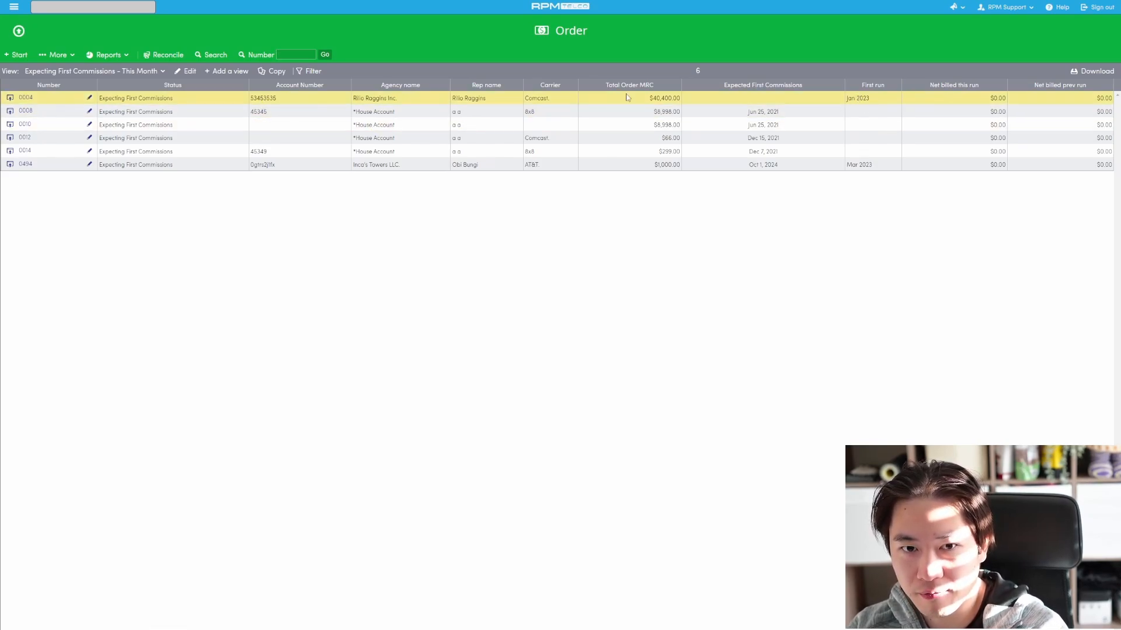
# Step: Check the First run values of the first Comcast order and the AT&T order in the view
pyautogui.tripleClick(875, 101)
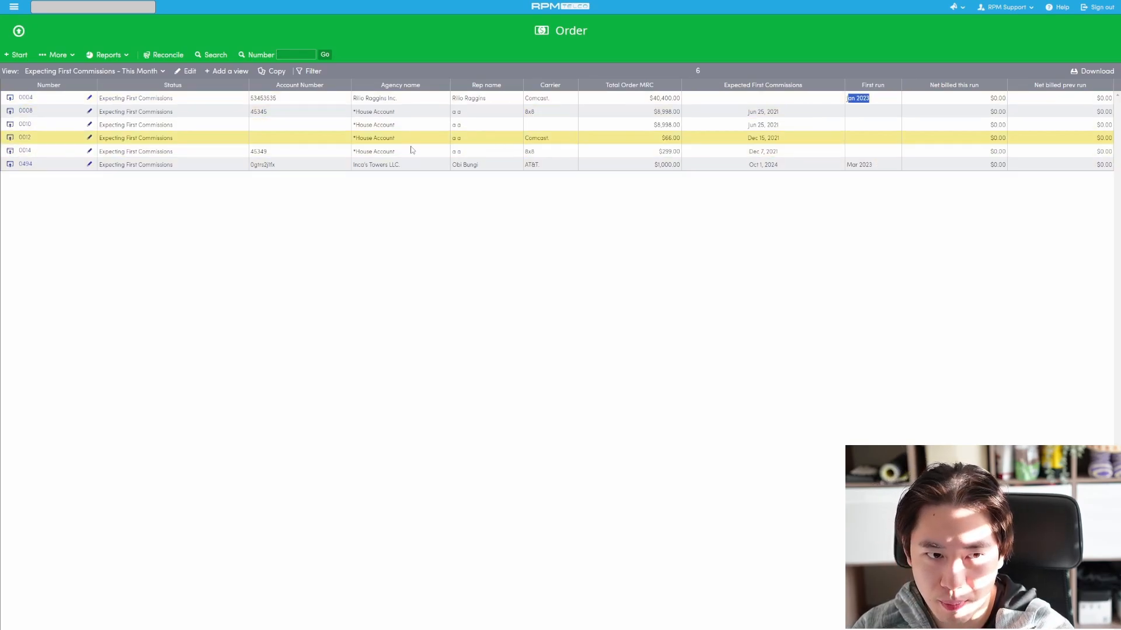
pyautogui.click(860, 167)
pyautogui.tripleClick(859, 167)
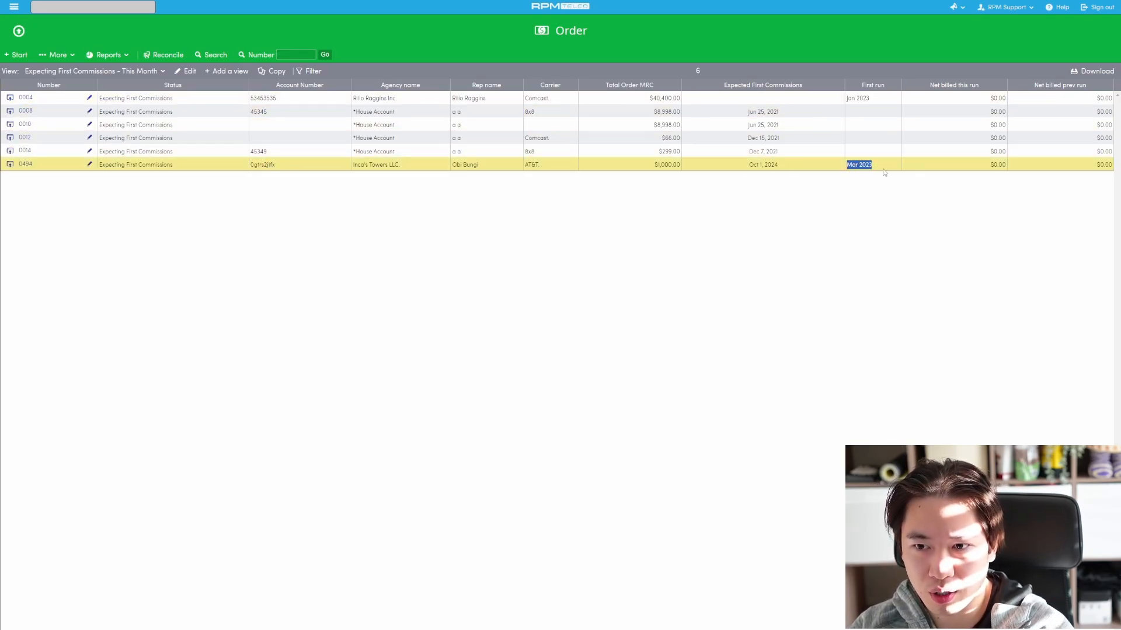
# Step: Check the Expected First Commissions date of the 8x8 order with the $299.00 total MRC
pyautogui.click(868, 142)
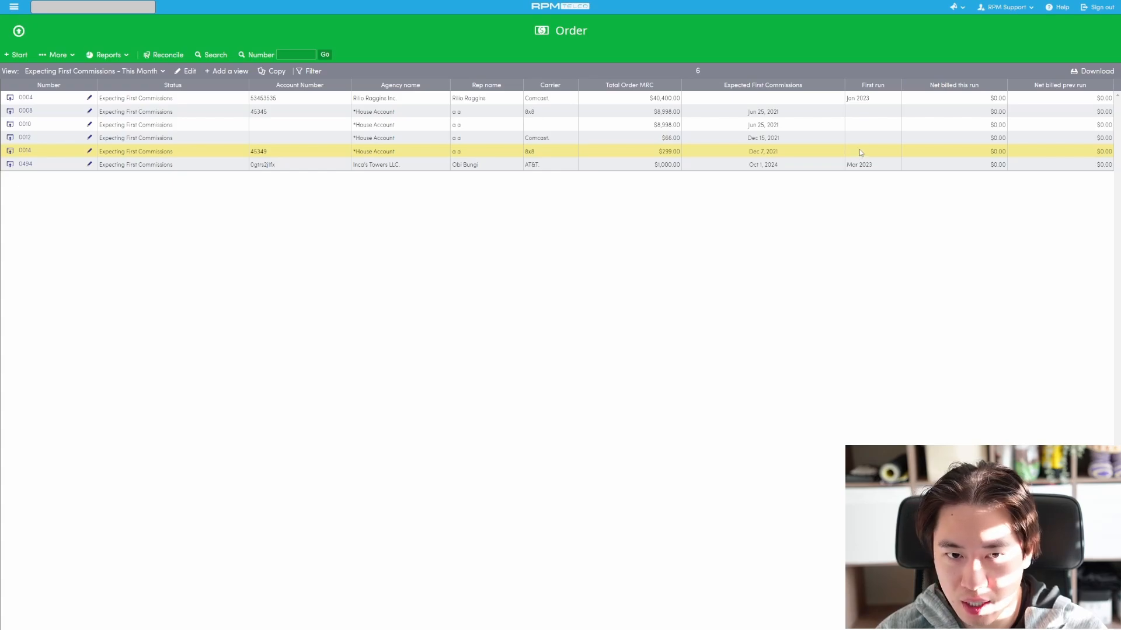
pyautogui.doubleClick(771, 151)
pyautogui.moveTo(763, 151); pyautogui.dragTo(753, 152)
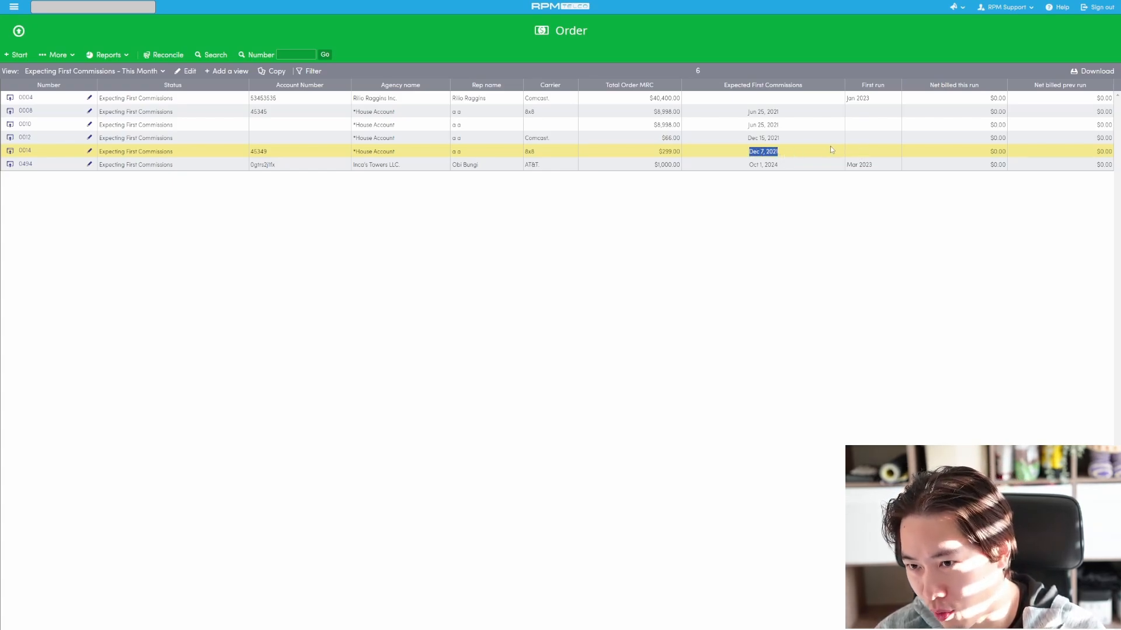
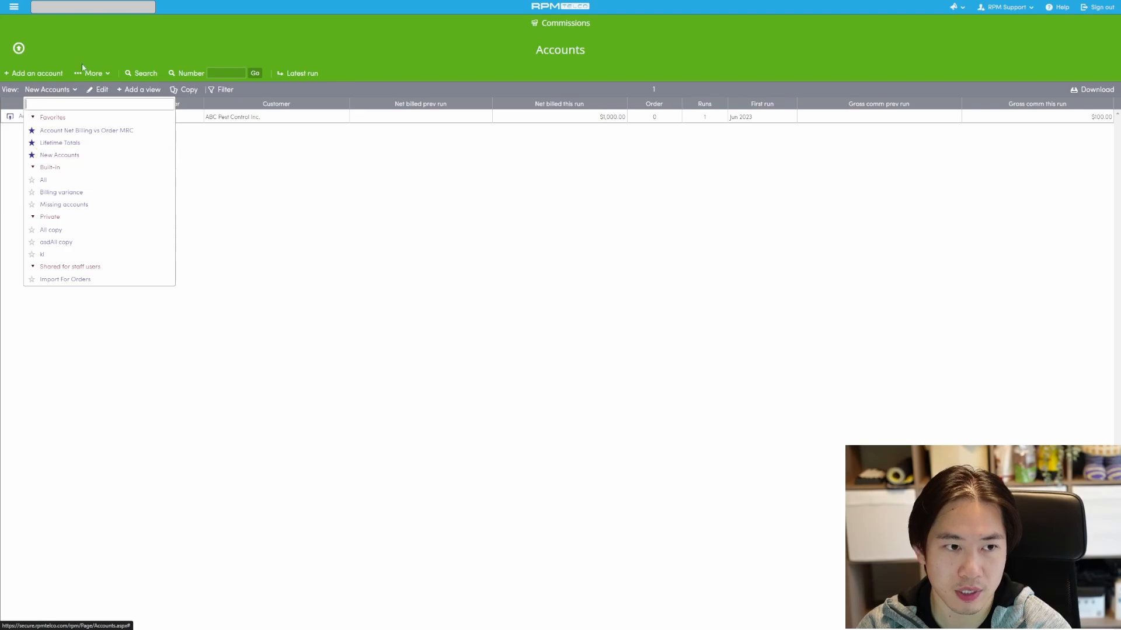
# Step: Review the filters and columns that define the New Accounts view of the commission accounts
pyautogui.click(48, 89)
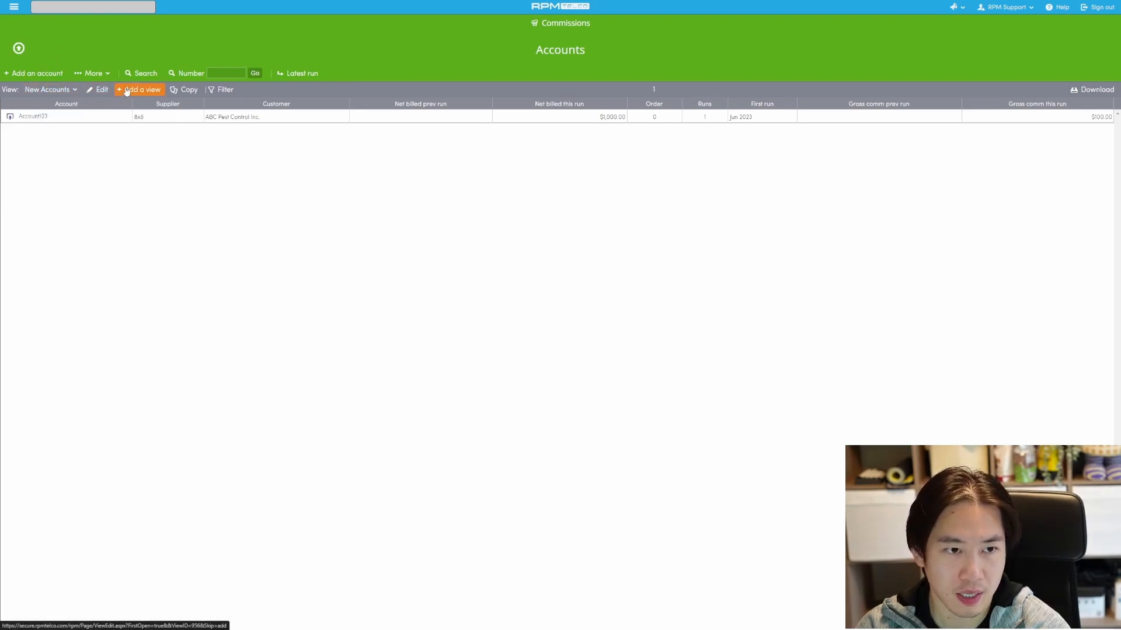
pyautogui.click(96, 90)
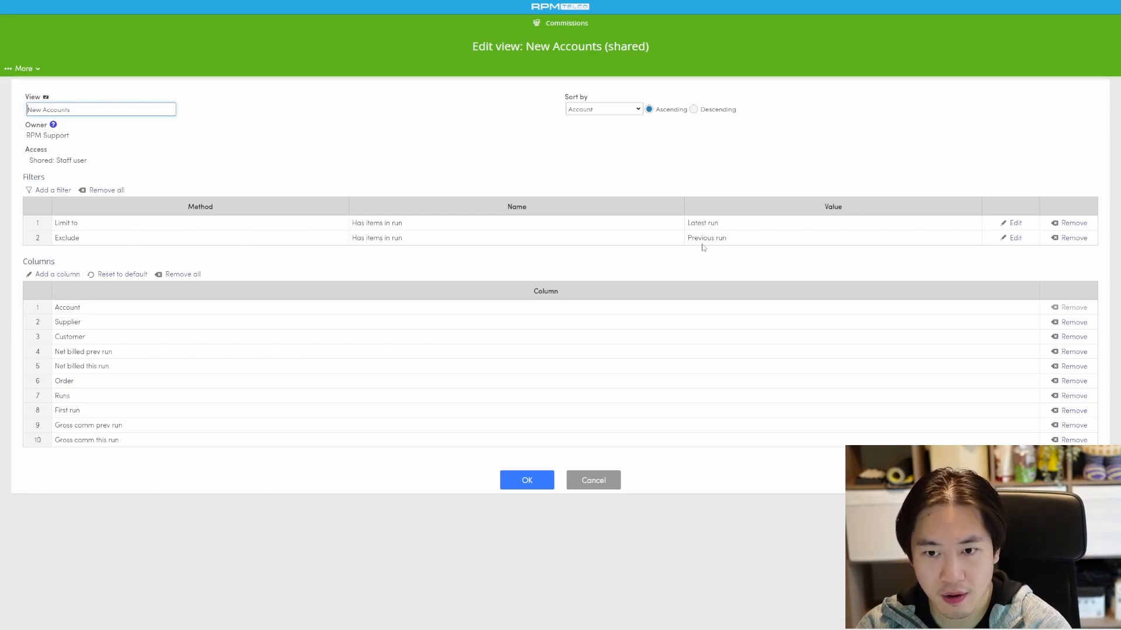
pyautogui.click(57, 279)
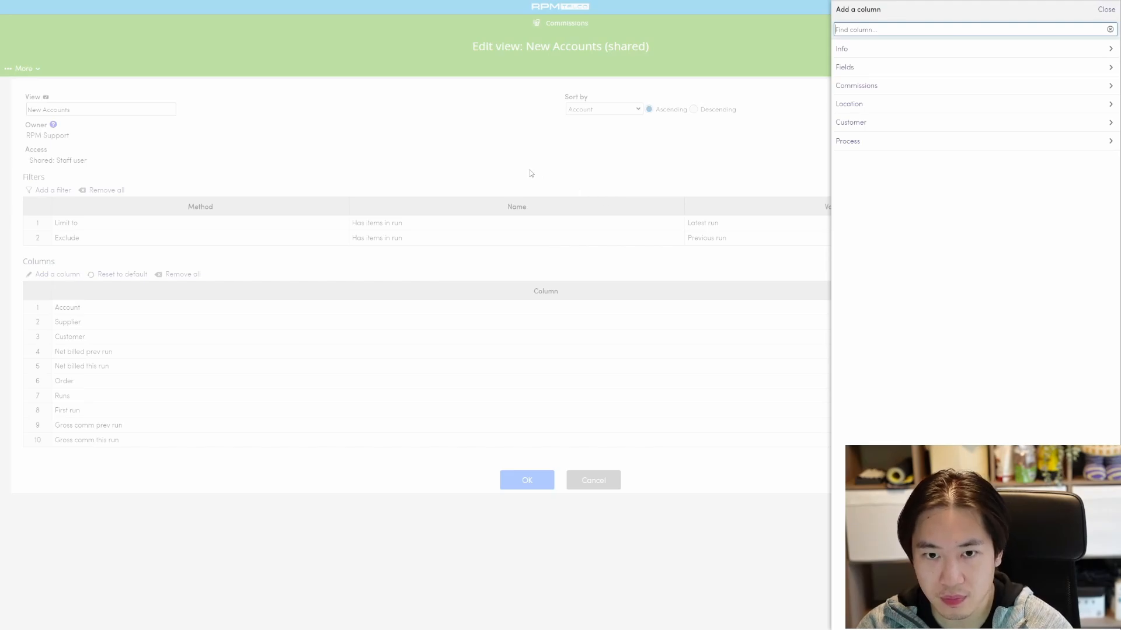
pyautogui.click(531, 173)
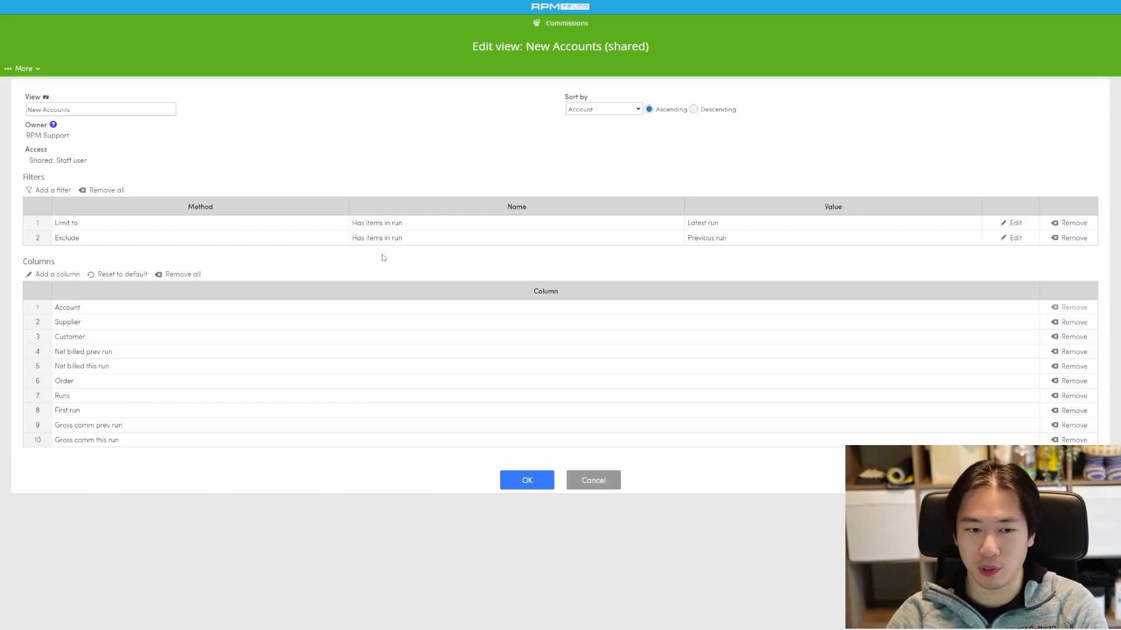
pyautogui.click(534, 480)
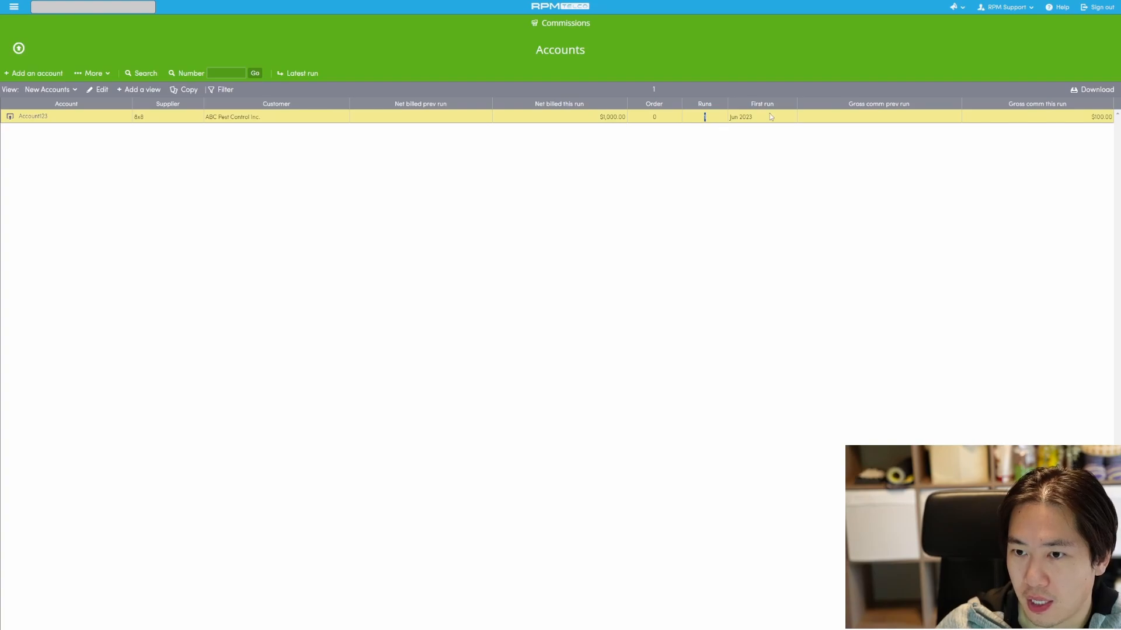
# Step: Check the First run and Runs values of the account listed in the New Accounts view
pyautogui.moveTo(755, 118); pyautogui.dragTo(730, 118)
pyautogui.click(740, 155)
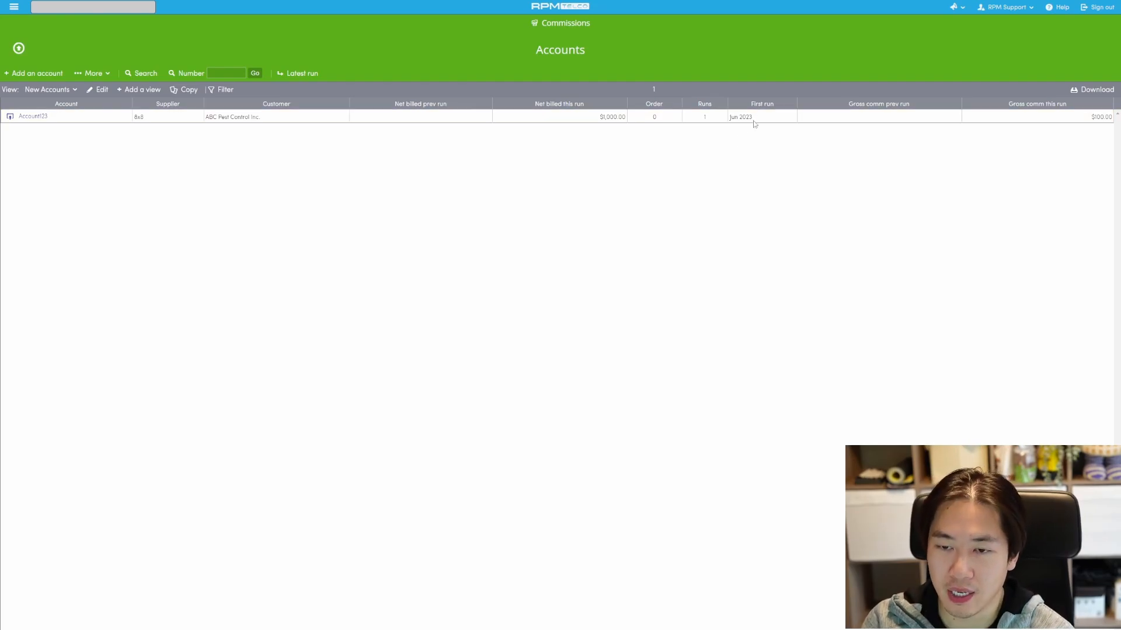
pyautogui.moveTo(701, 117); pyautogui.dragTo(711, 119)
pyautogui.click(704, 131)
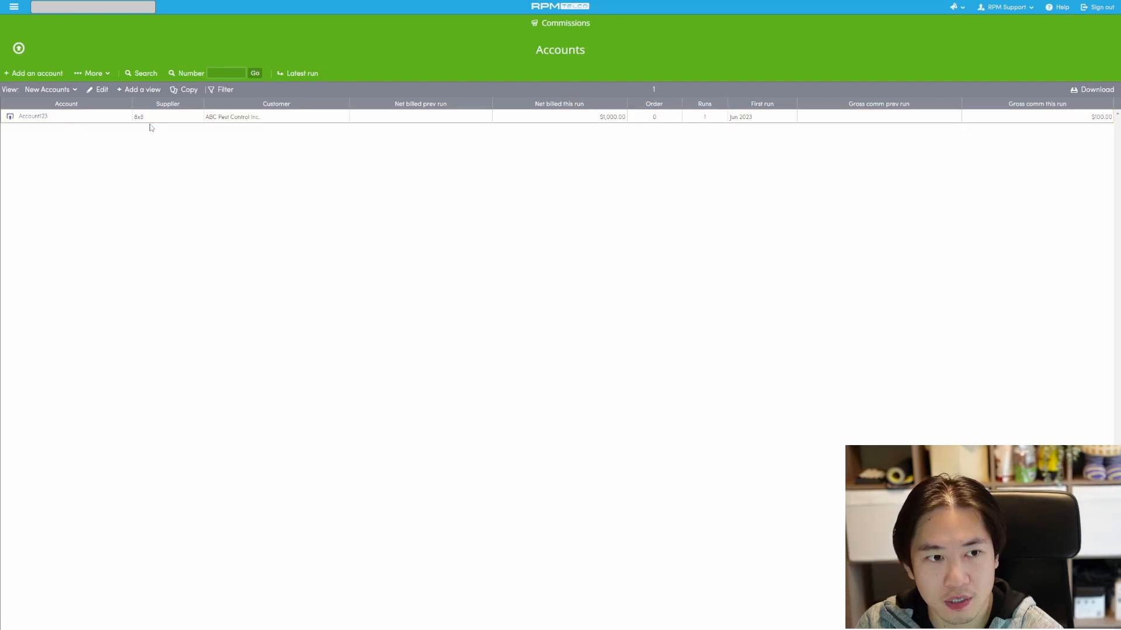
# Step: Remove the Order column from the New Accounts view and add it again from the Order process columns
pyautogui.click(103, 90)
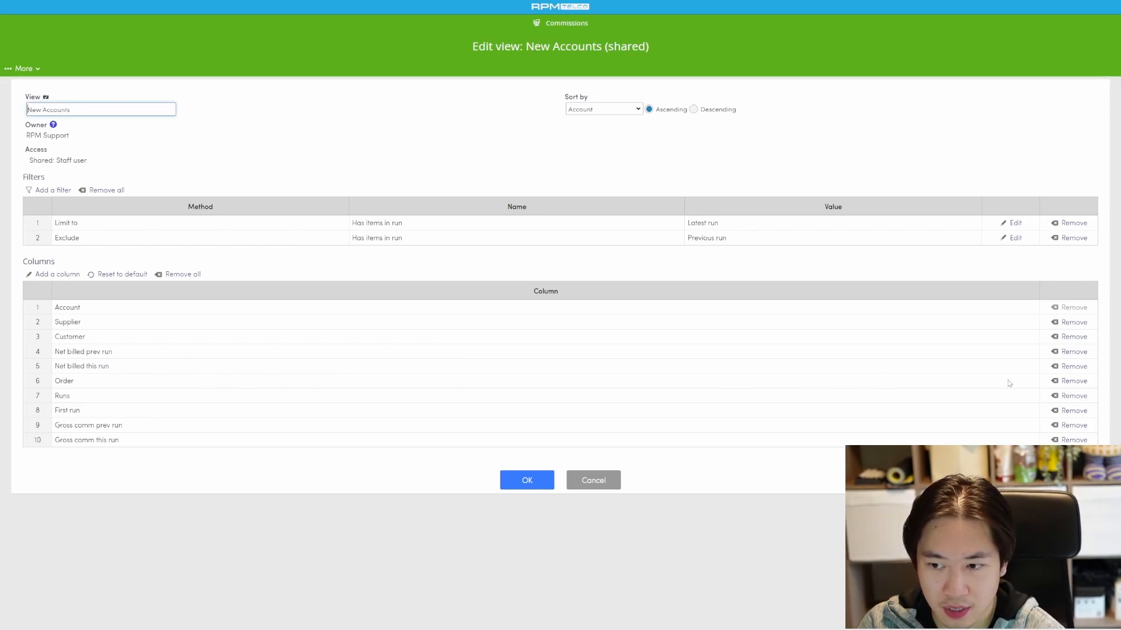
pyautogui.click(1072, 381)
pyautogui.click(63, 277)
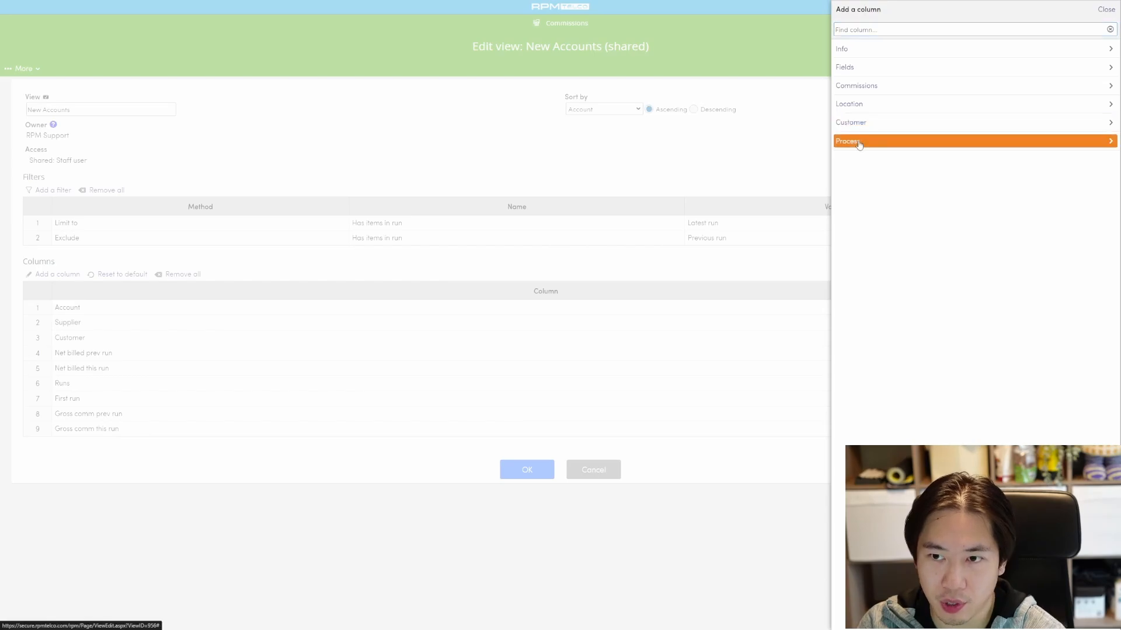
pyautogui.click(859, 141)
pyautogui.click(851, 49)
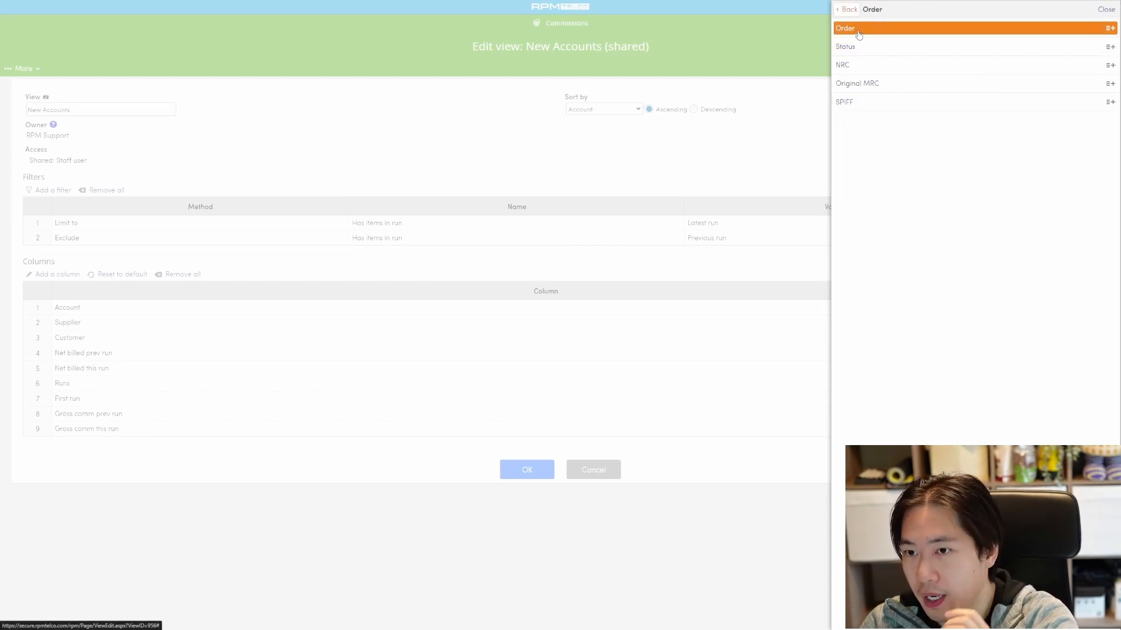
pyautogui.click(858, 29)
pyautogui.click(716, 160)
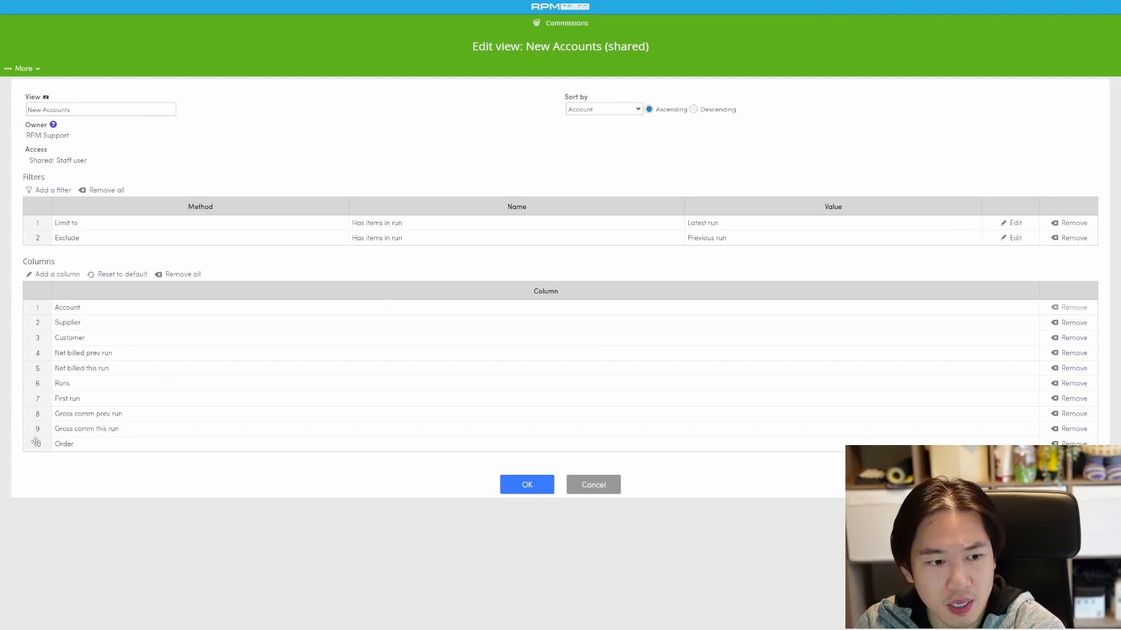
pyautogui.moveTo(36, 443); pyautogui.dragTo(38, 449)
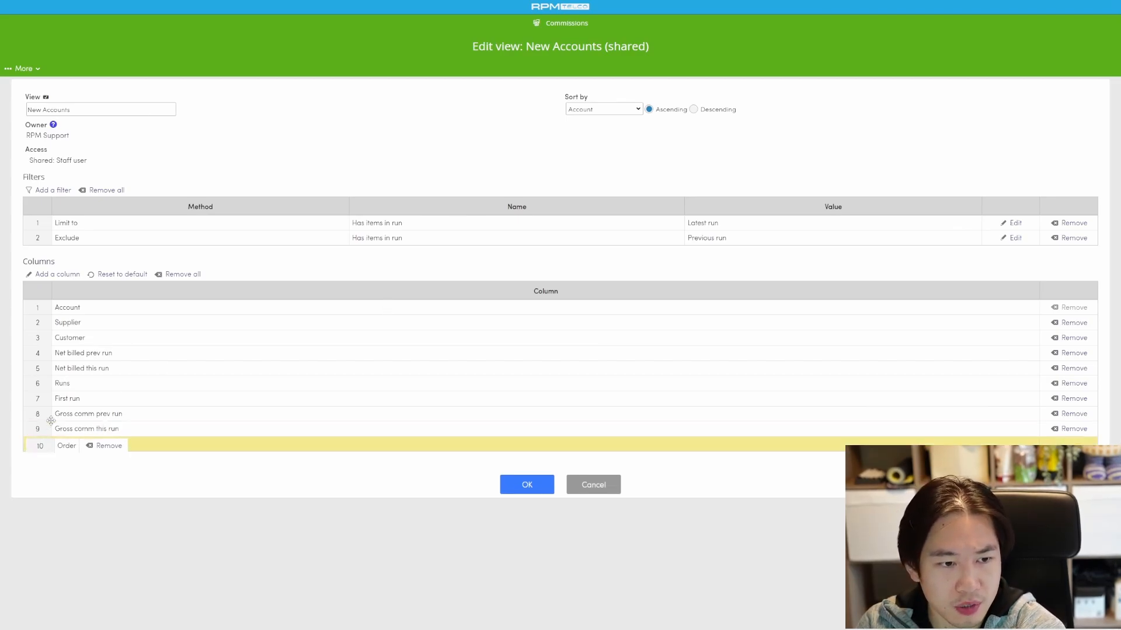
# Step: Add the Order process columns Status and Original MRC to the New Accounts view and save it
pyautogui.click(65, 274)
pyautogui.click(840, 140)
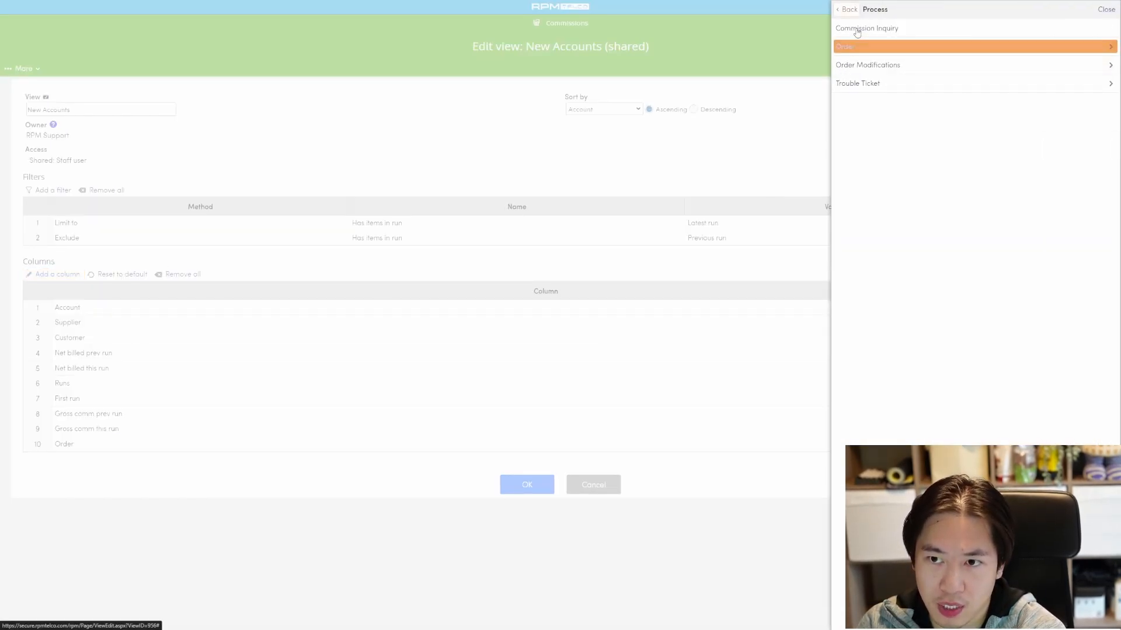
pyautogui.click(845, 46)
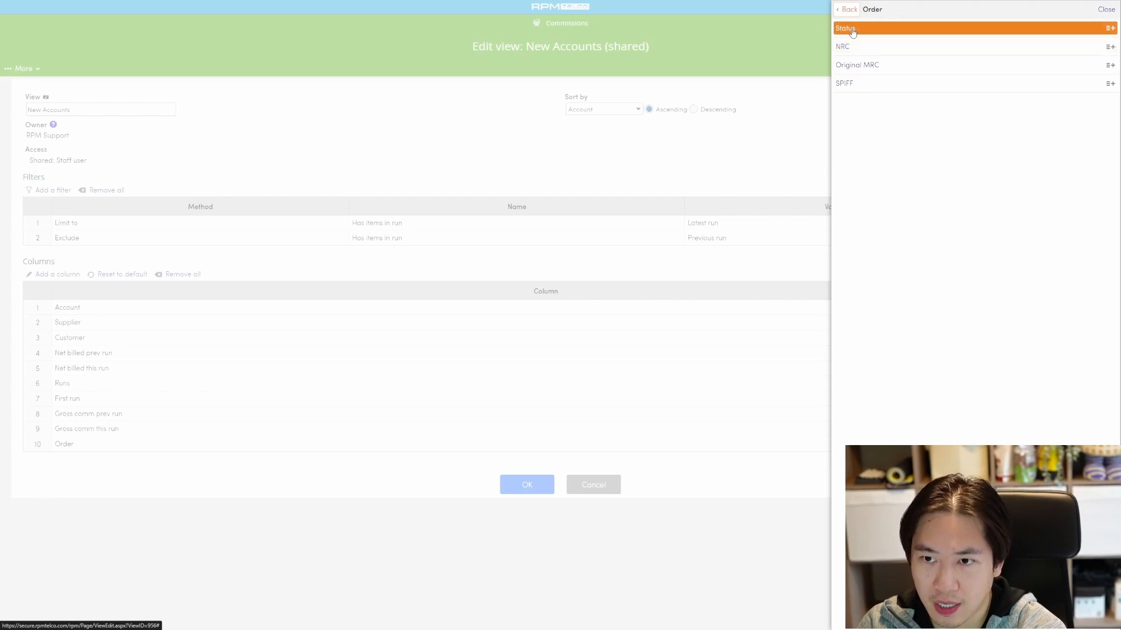
pyautogui.click(852, 29)
pyautogui.click(848, 47)
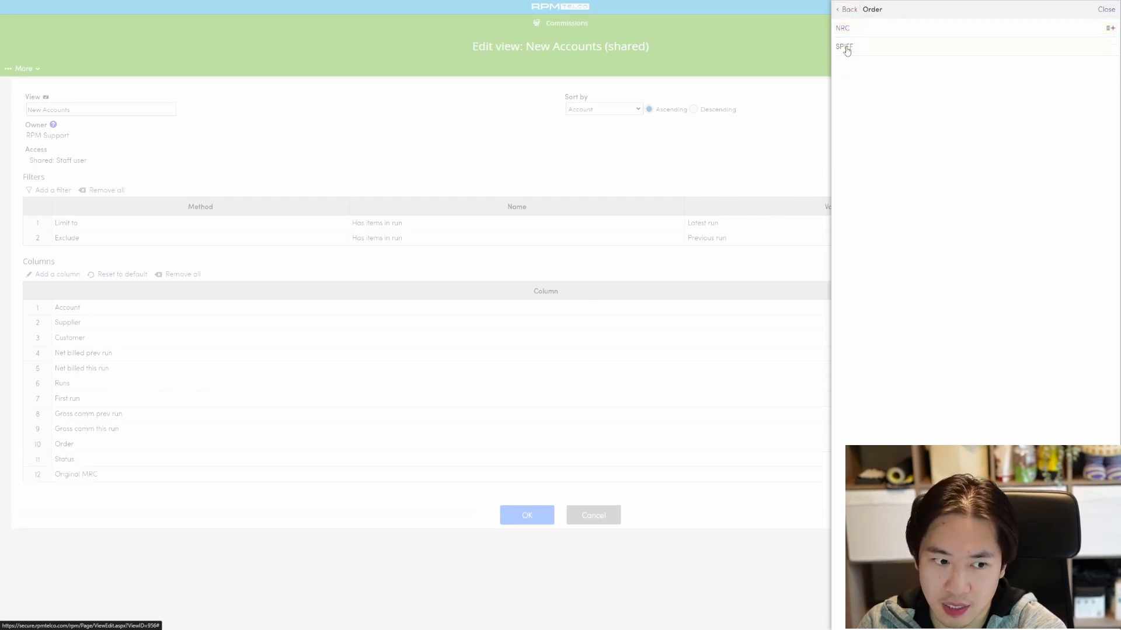
pyautogui.click(314, 198)
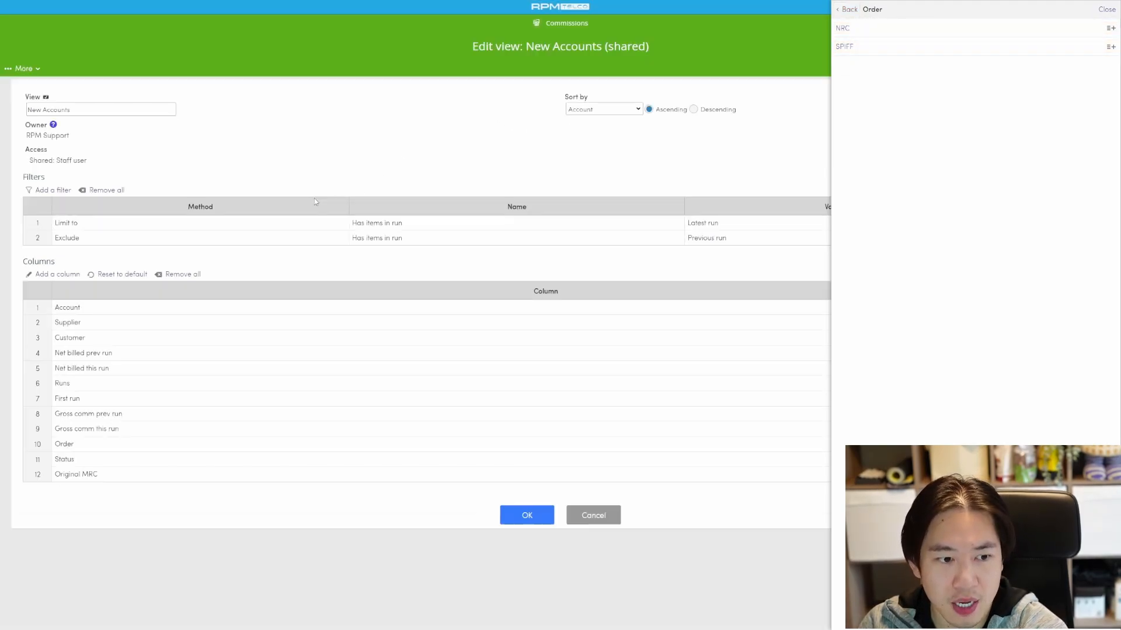
pyautogui.click(531, 517)
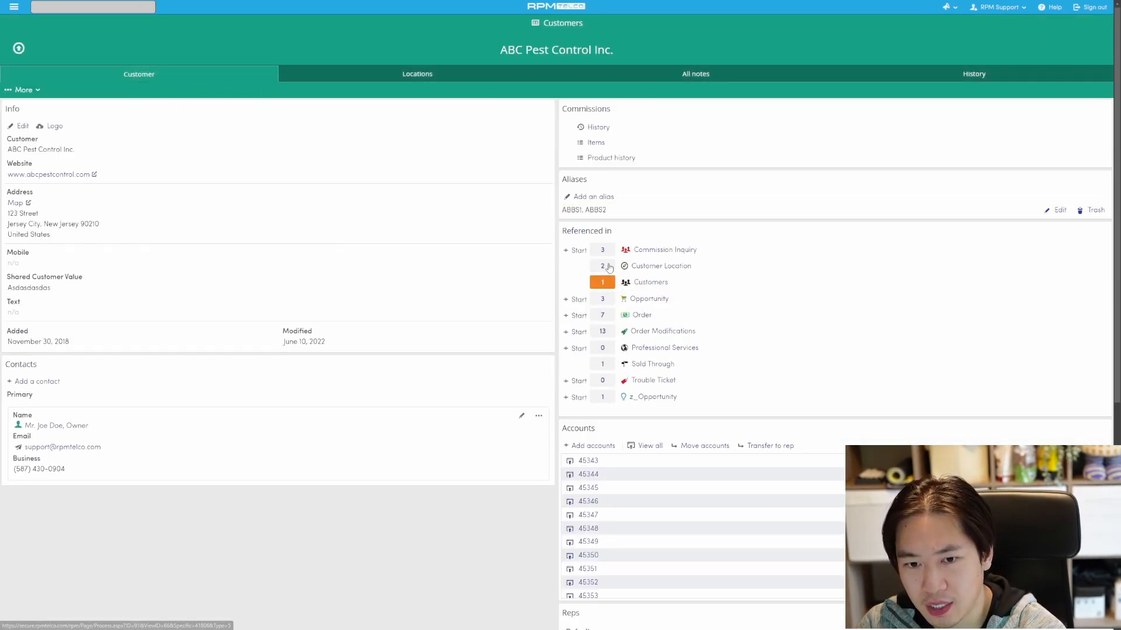
# Step: View the orders that reference ABC Pest Control Inc., and return to the commission accounts list
pyautogui.click(603, 316)
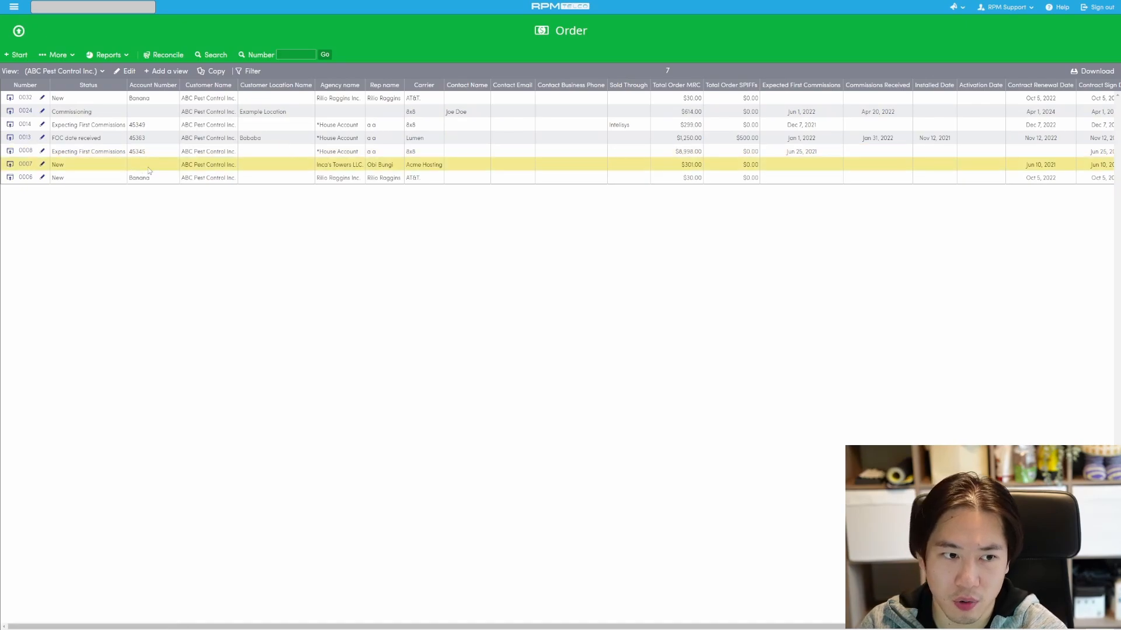
pyautogui.click(14, 7)
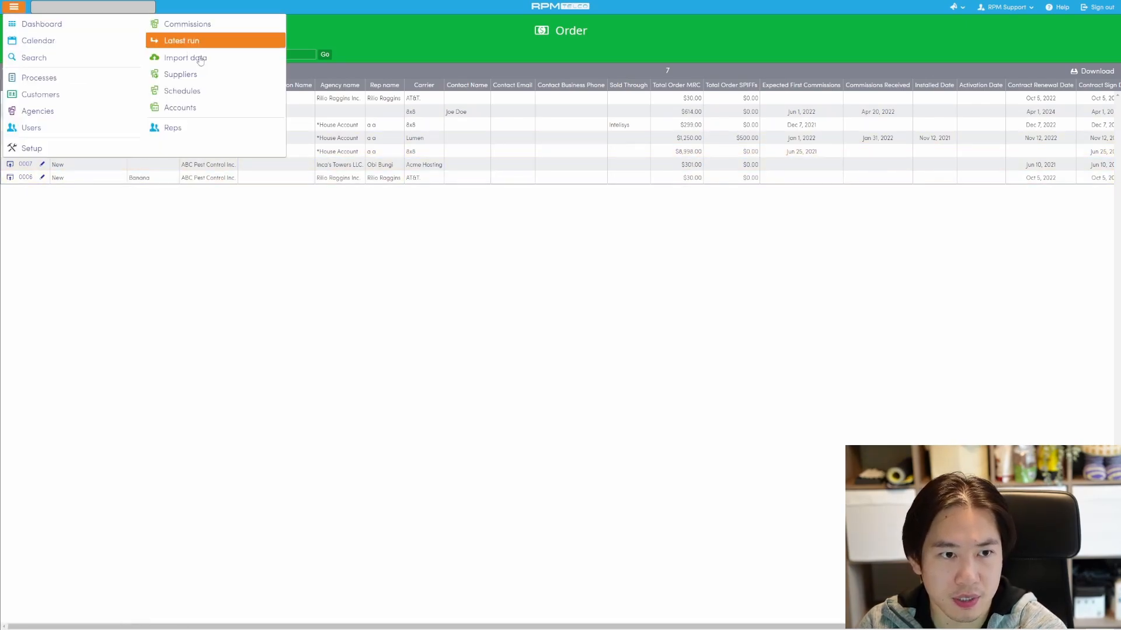
pyautogui.click(176, 105)
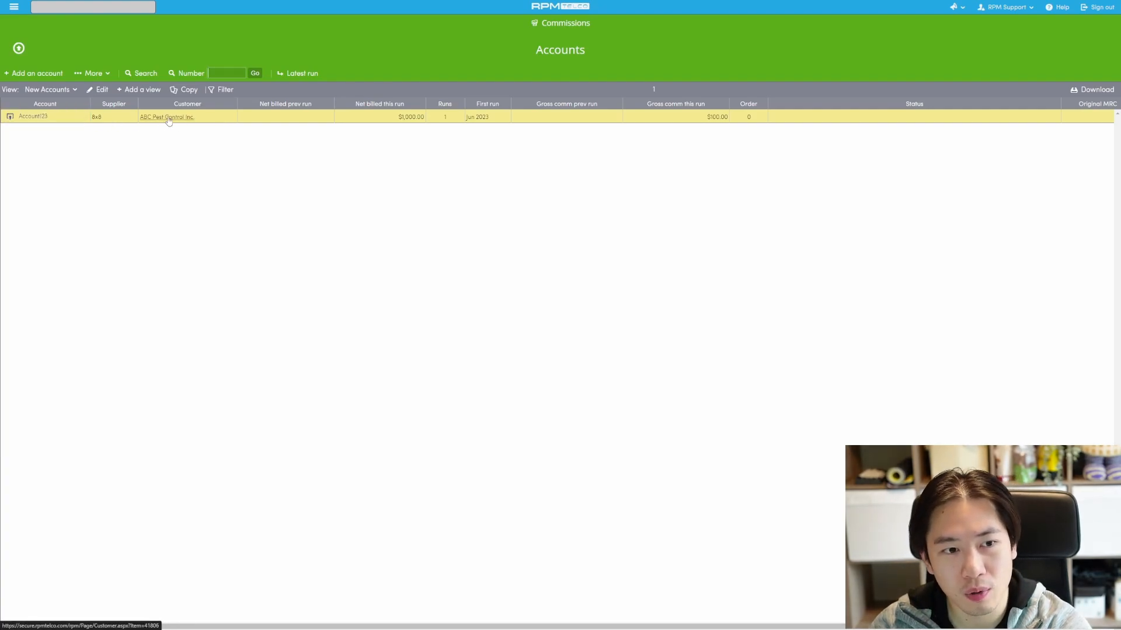
# Step: Open the new 8x8 account, view its commission items for the run, and return to the accounts list
pyautogui.click(59, 121)
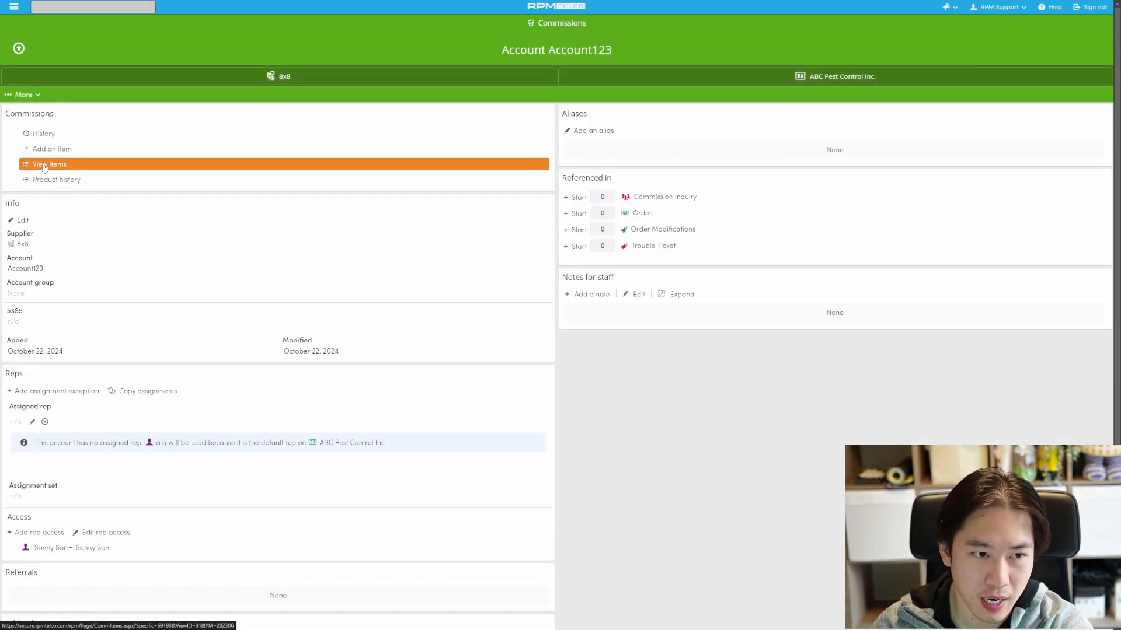
pyautogui.click(45, 166)
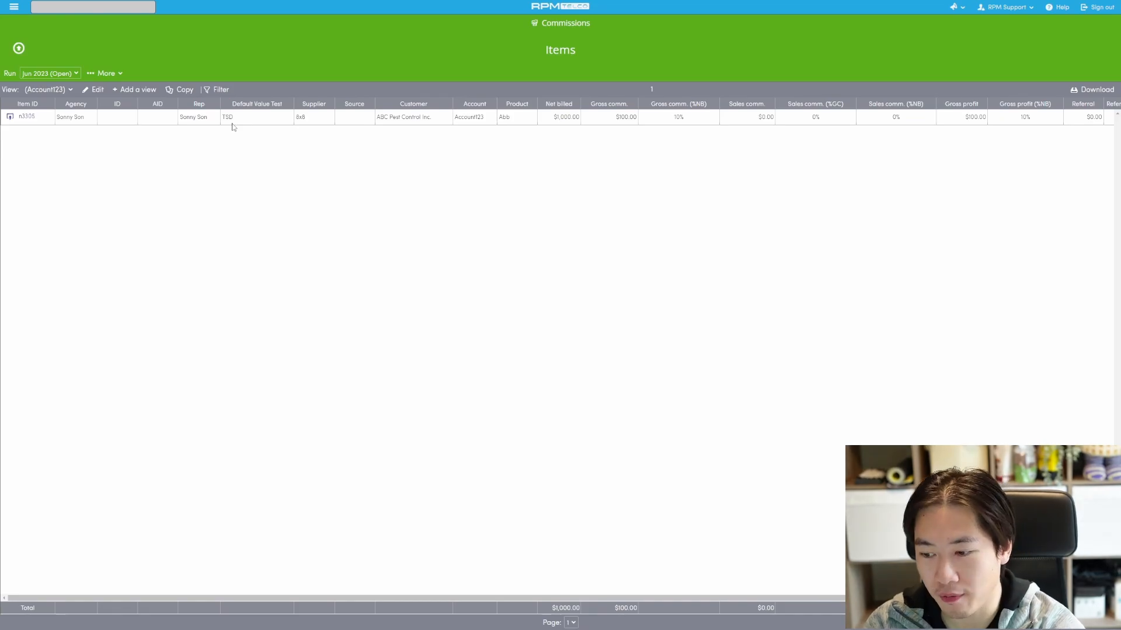
pyautogui.click(14, 6)
pyautogui.click(192, 107)
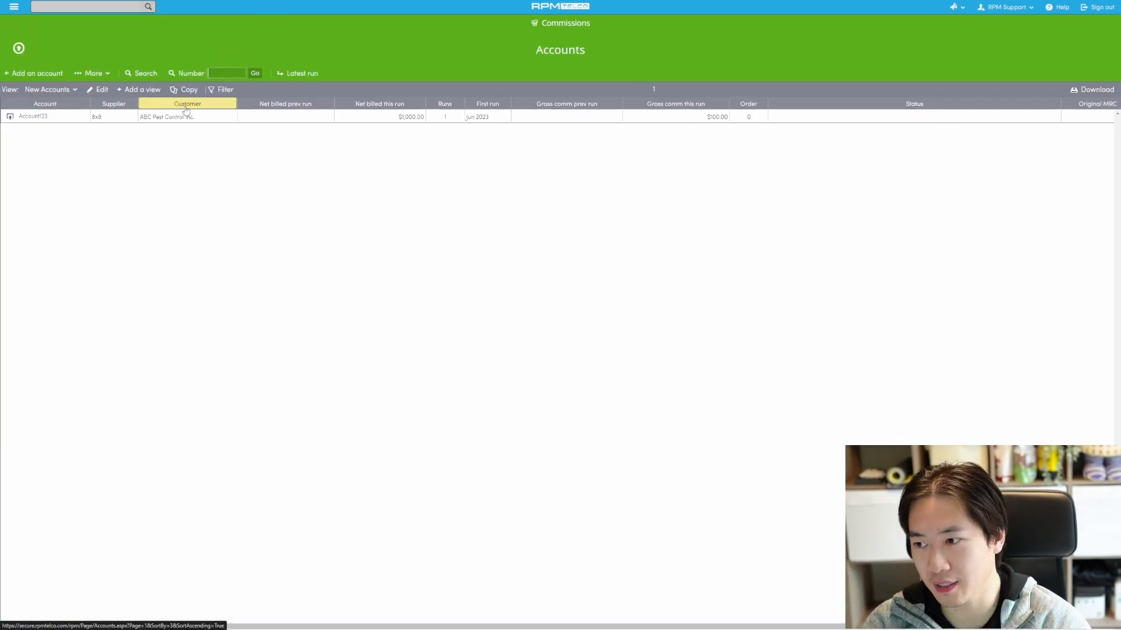